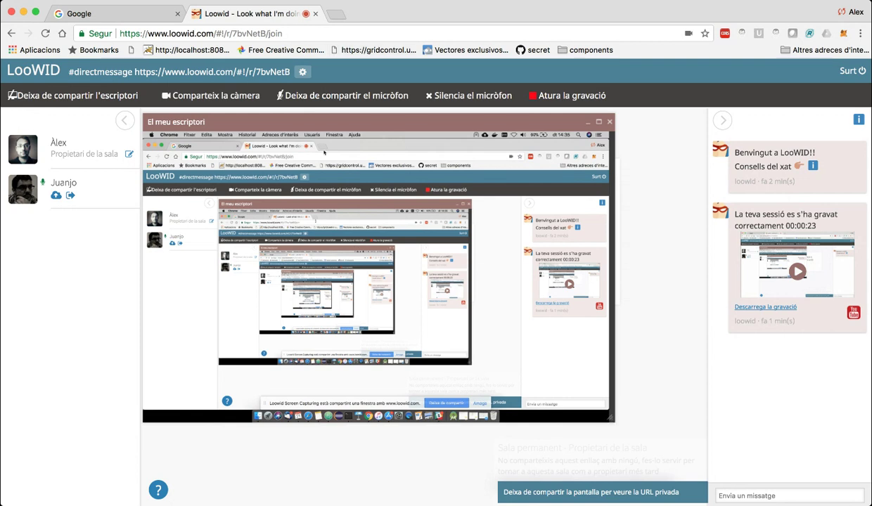
Search Google for 'nightly2' in a new tab and open the Sakai nightly servers result.
click(336, 14)
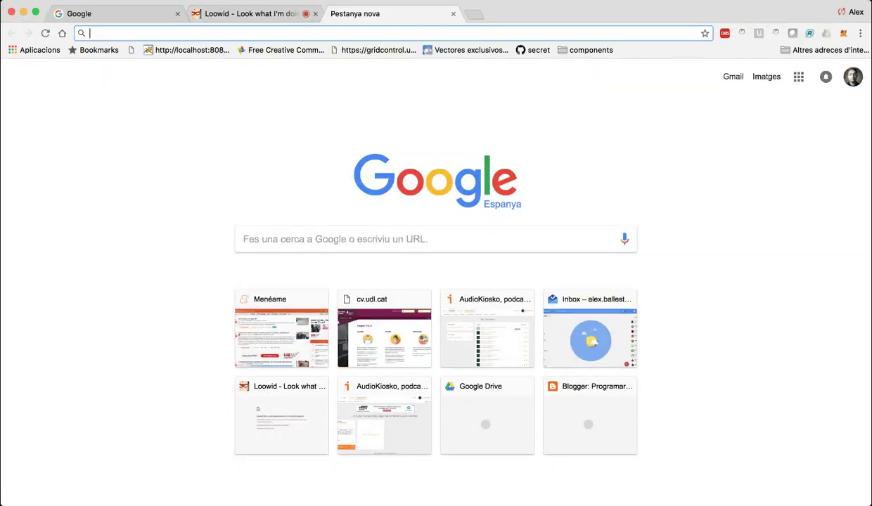
text(nightly2)
key(Return)
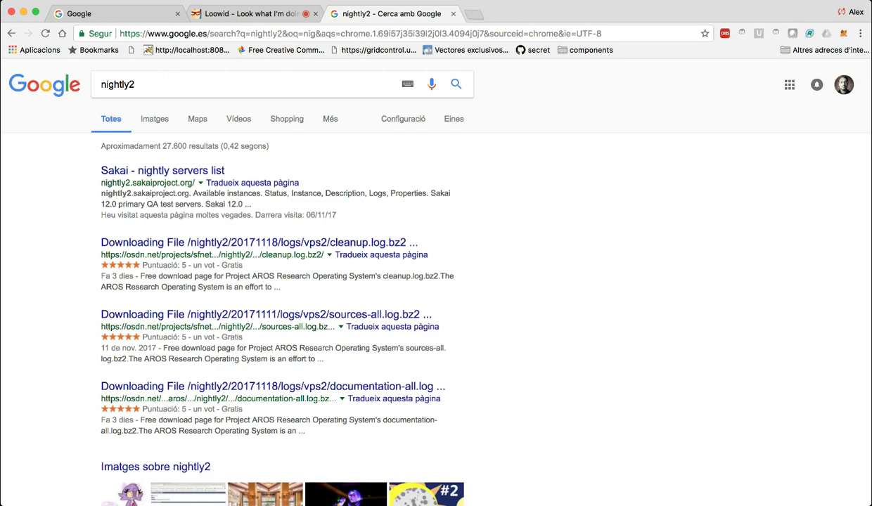
click(163, 170)
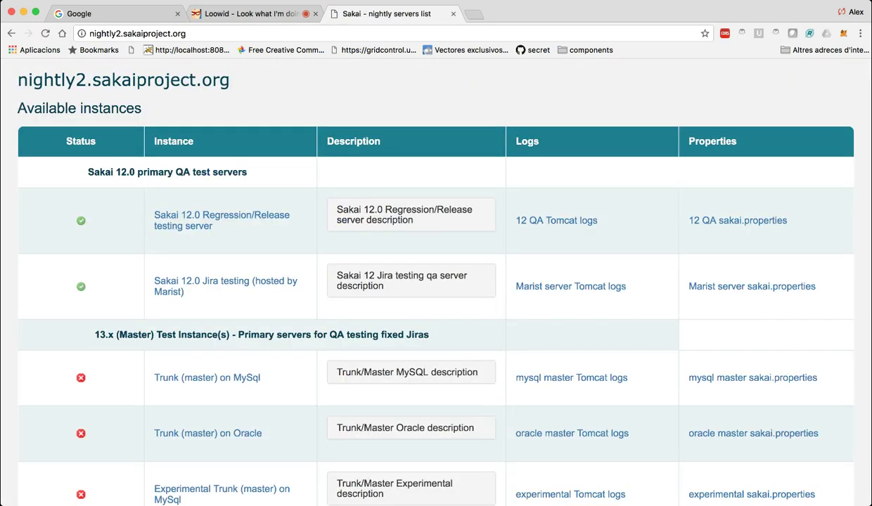
Scan the nightly instances table and open 'Sakai 12.0 Jira testing (hosted by Marist)'.
scroll(436, 281, down, 4)
scroll(436, 281, up, 2)
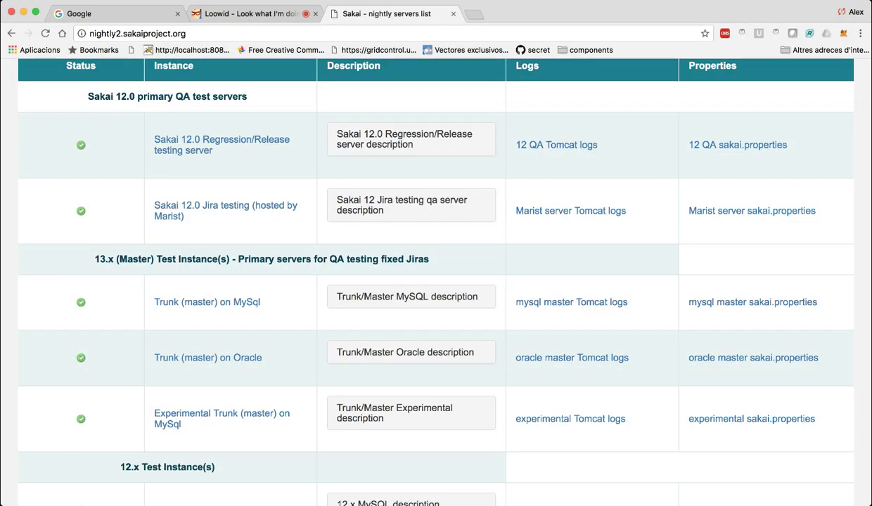
scroll(436, 281, down, 1)
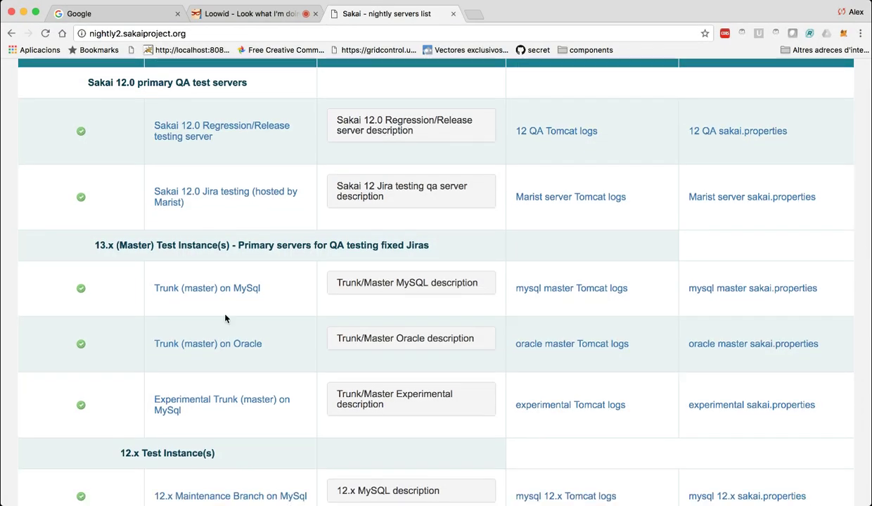
drag(95, 244, 230, 244)
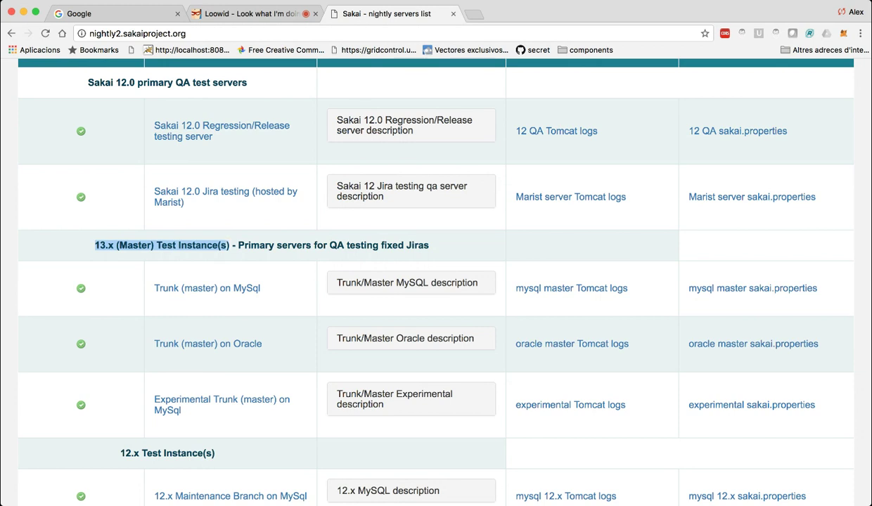
scroll(436, 281, up, 2)
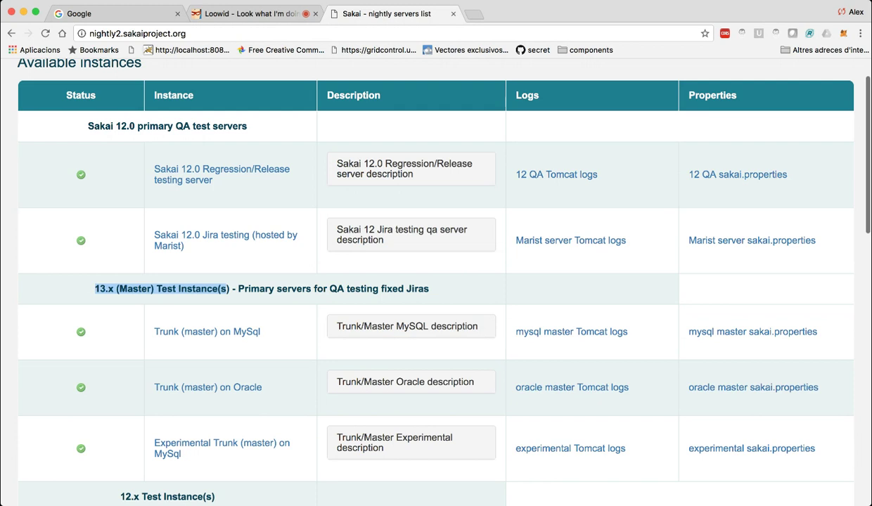
drag(87, 126, 134, 126)
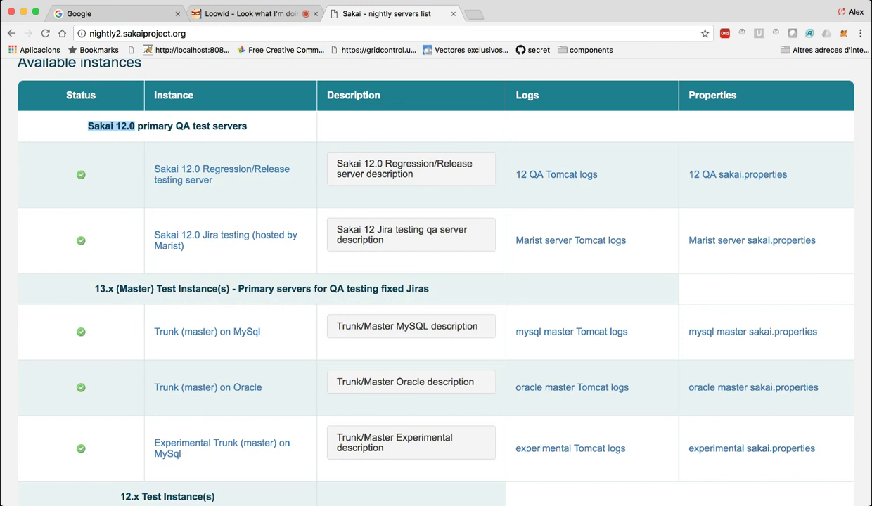
click(135, 176)
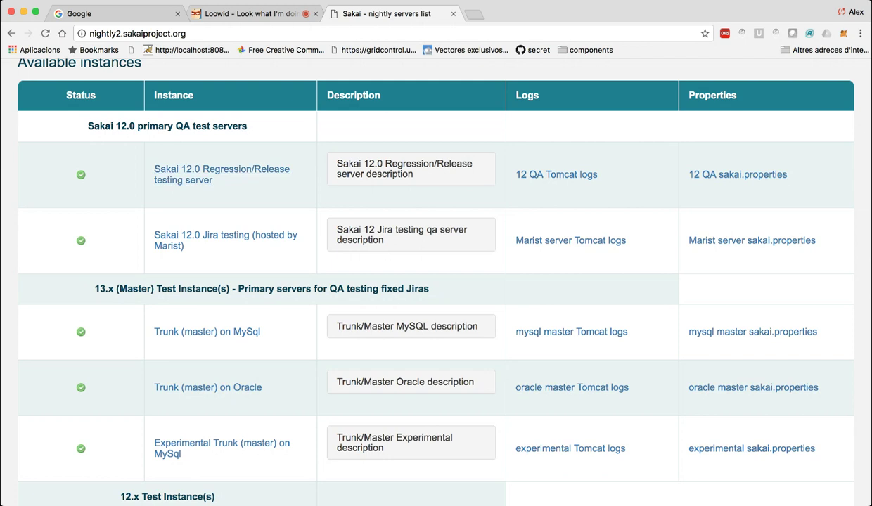
click(225, 240)
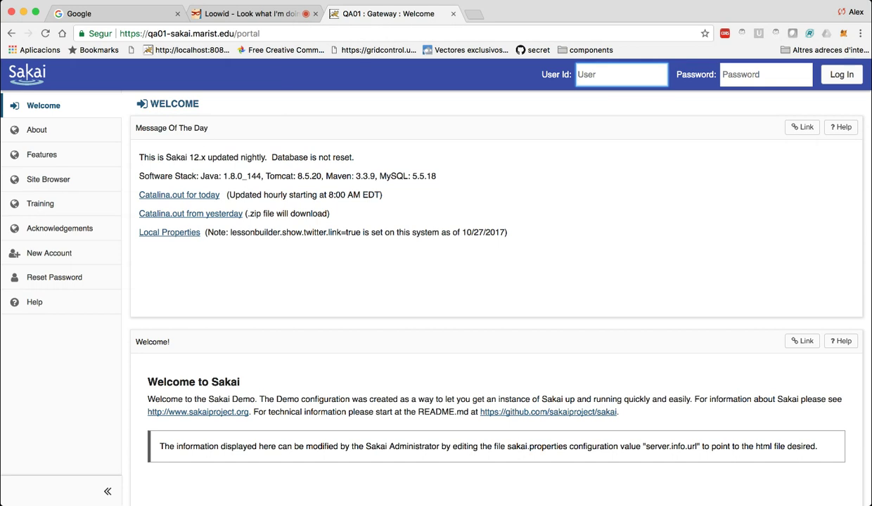
Enter the student account's user id in the User Id field, correcting a typo, and move to Password.
click(282, 33)
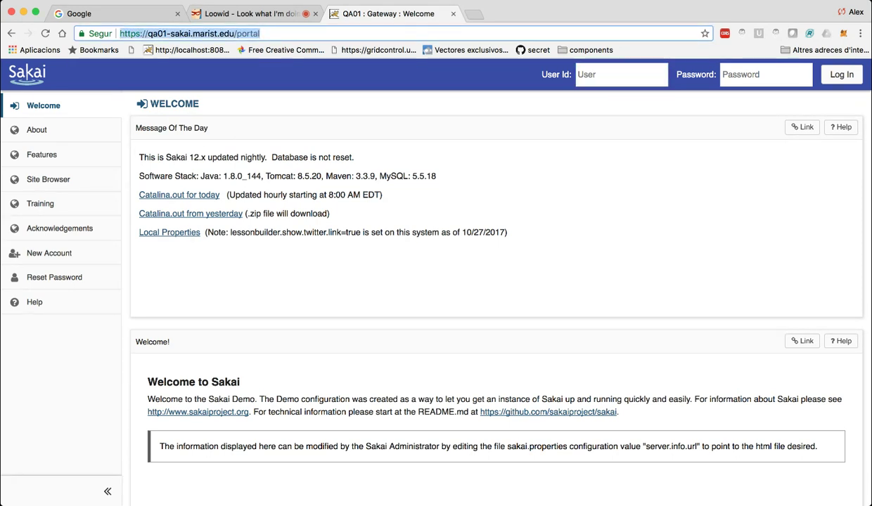
key(Tab)
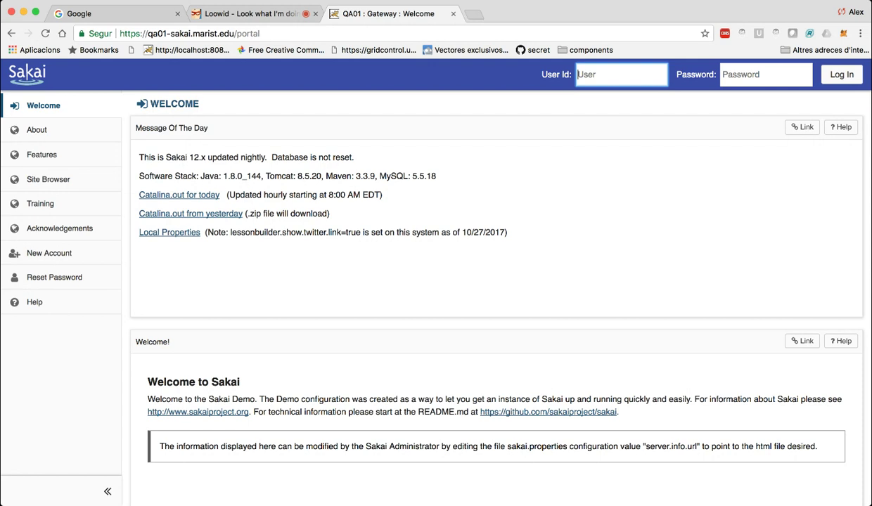
text(student0001)
key(Tab)
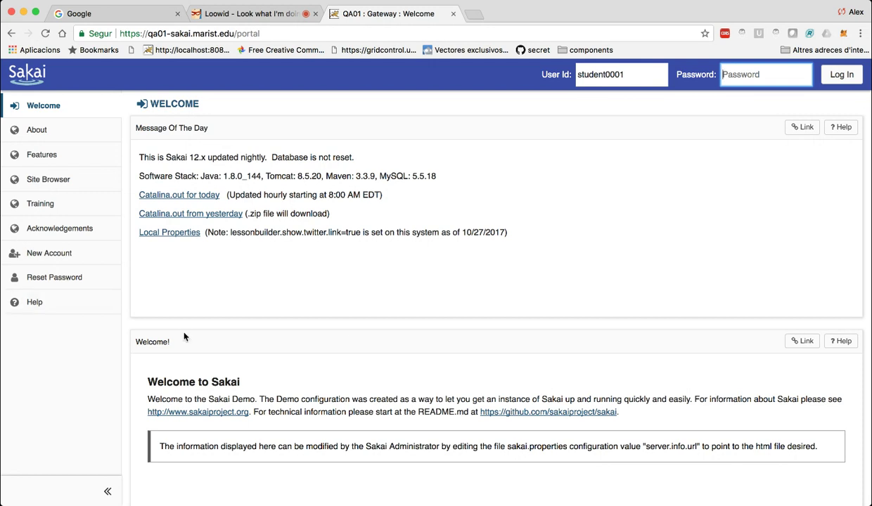
scroll(422, 281, down, 4)
scroll(422, 281, up, 4)
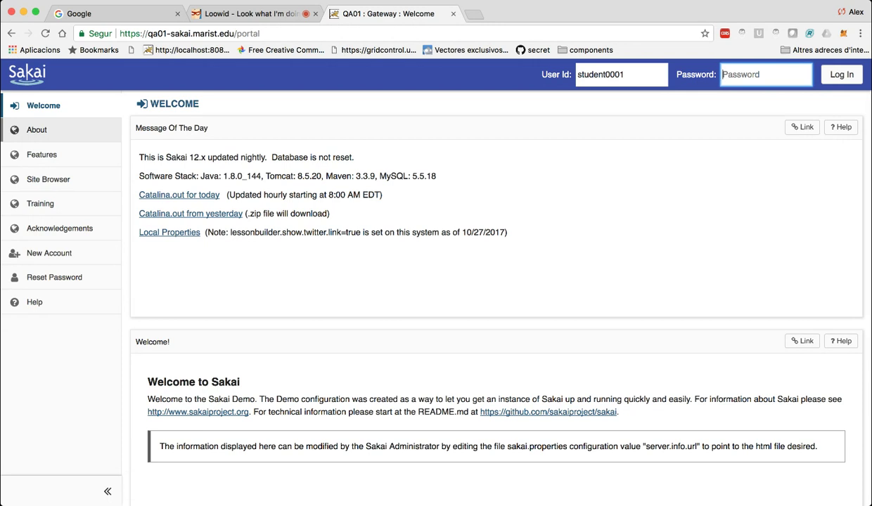
Load the cv.udl.cat Campus Virtual portal in a new tab, then start another tab with 'aulavc'.
click(474, 14)
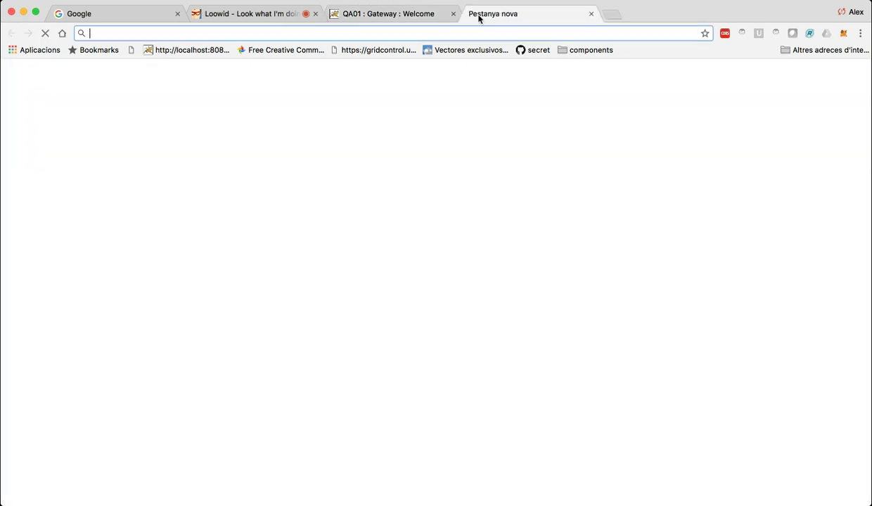
text(cv.udl.cat)
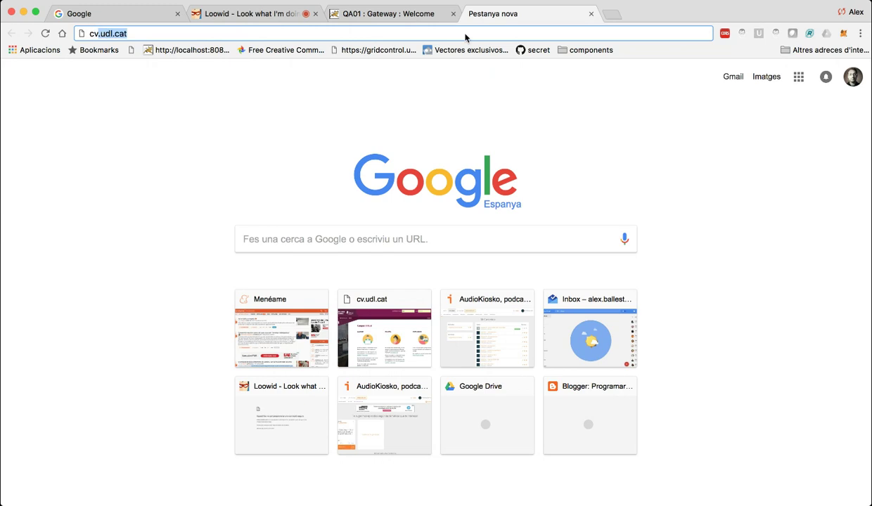
key(Return)
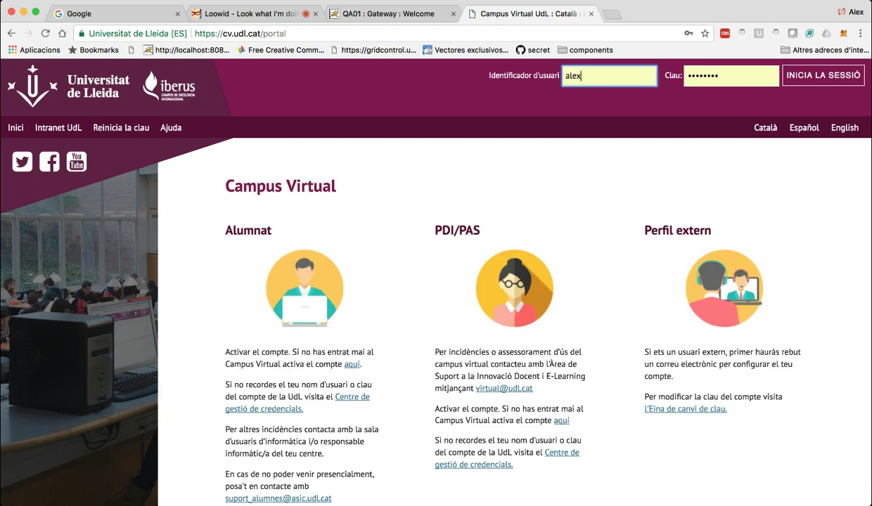
scroll(252, 158, down, 1)
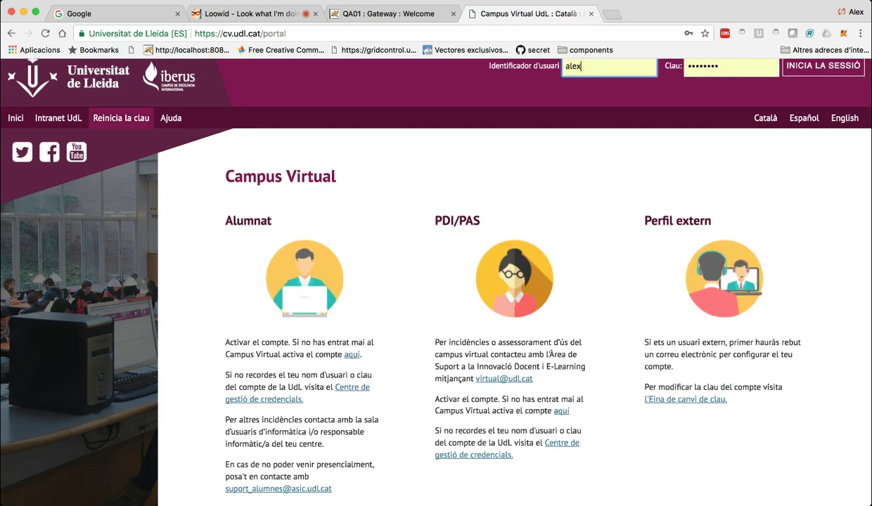
scroll(436, 281, down, 5)
scroll(436, 281, up, 5)
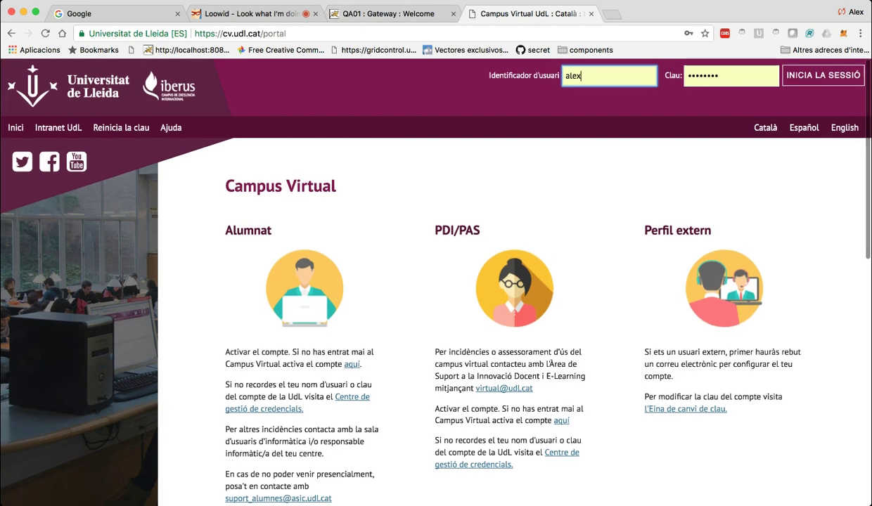
key(super+t)
text(aulavc)
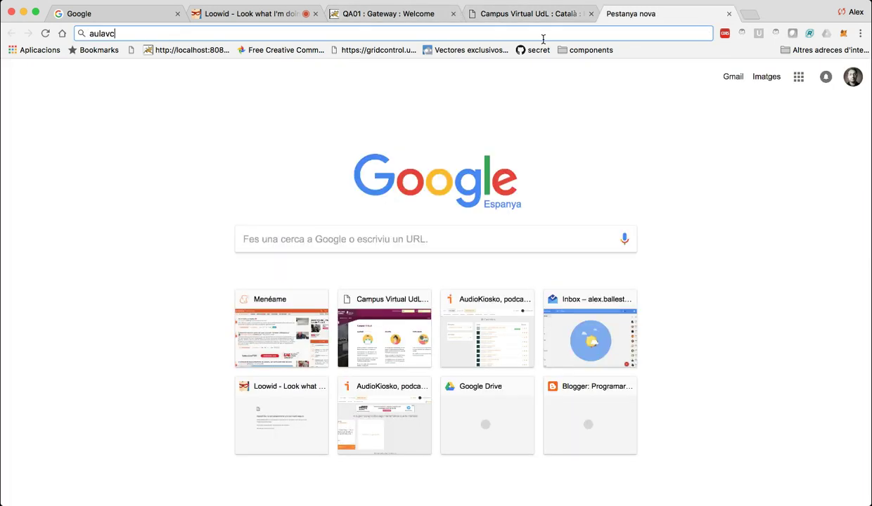
Load aulavirtual.um.es in the new tab, then switch back to the Sakai login tab.
key(BackSpace)
text(irtual.ud)
key(BackSpace)
key(BackSpace)
text(um.es)
key(Return)
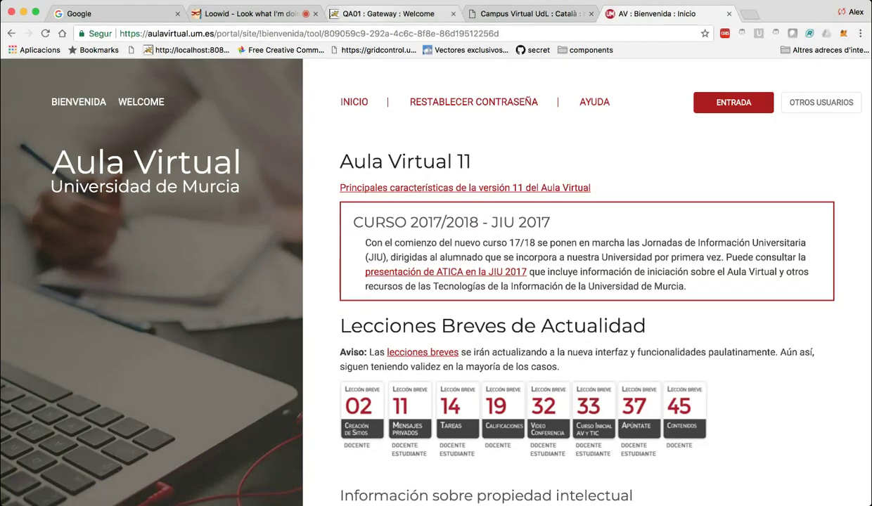
click(390, 14)
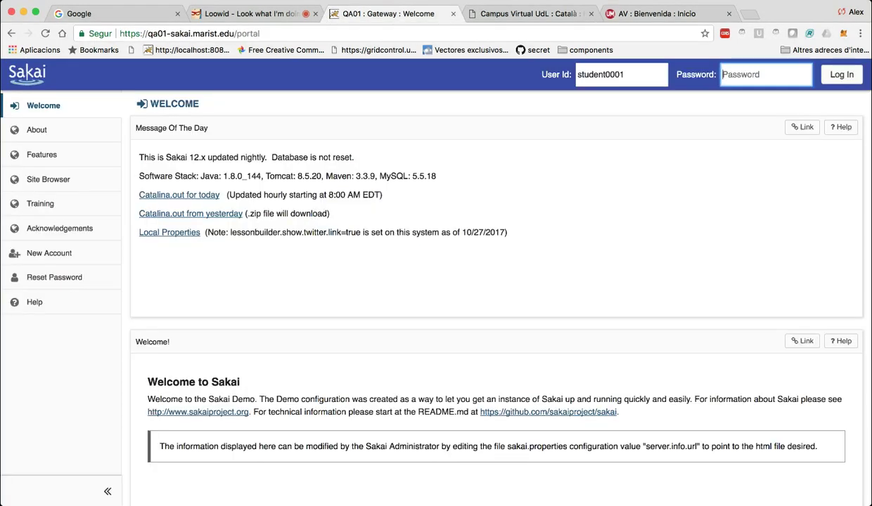
Sign in to Sakai with the instructor account's user id and password.
key(shift+Tab)
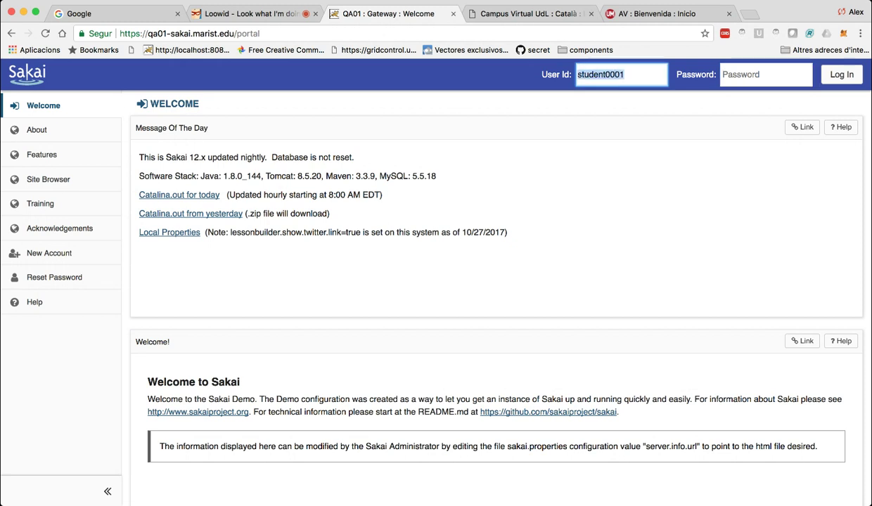
text(instruc)
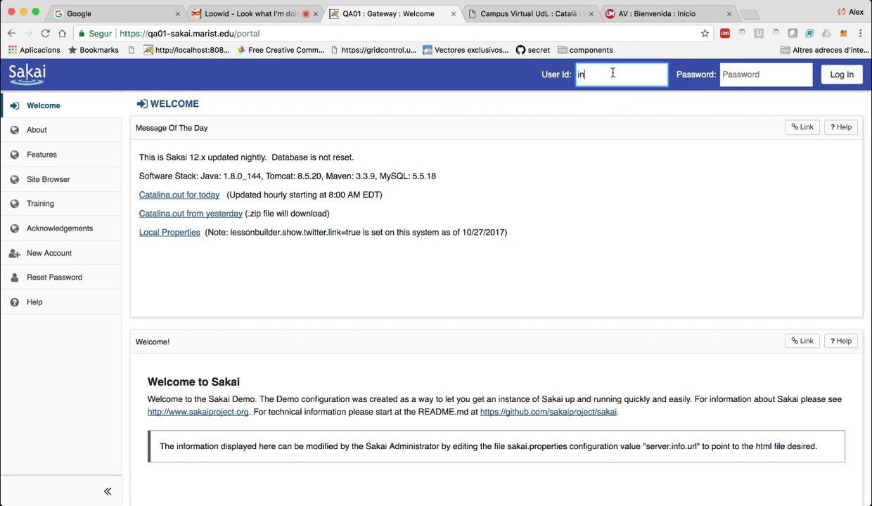
text(ructor)
key(Tab)
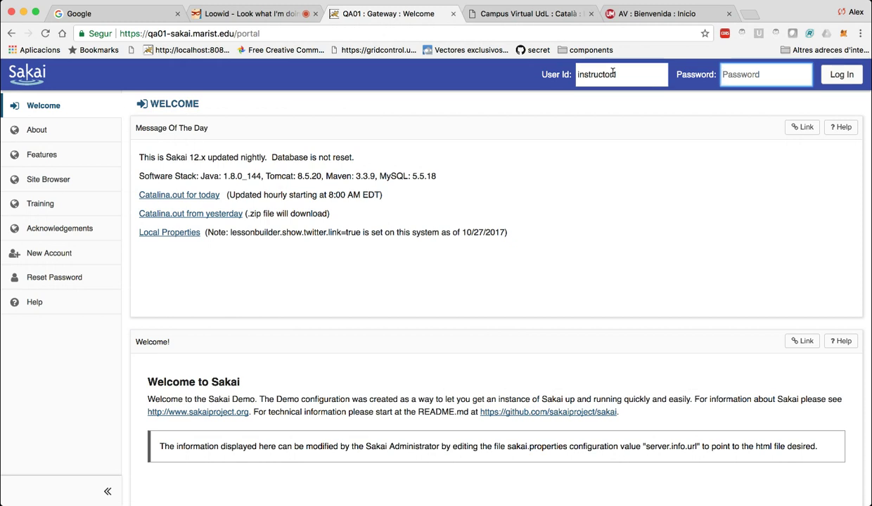
text(sakai)
click(612, 74)
text(1)
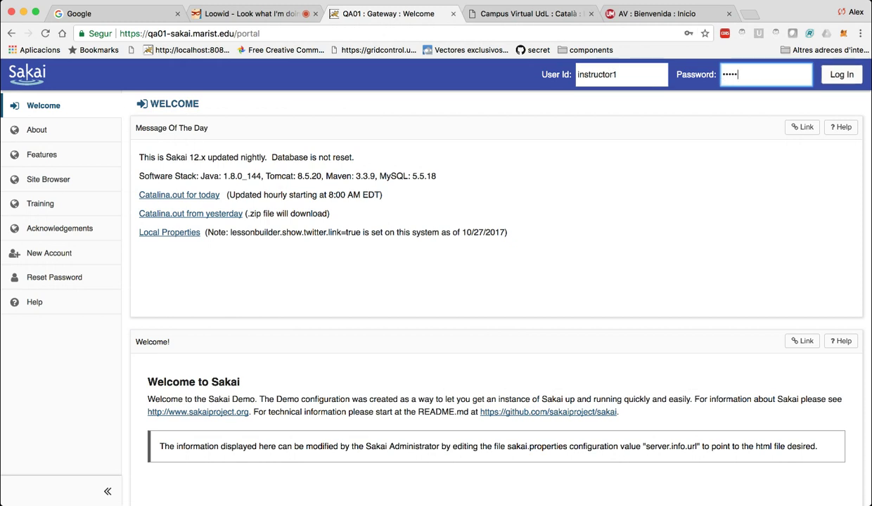
key(Return)
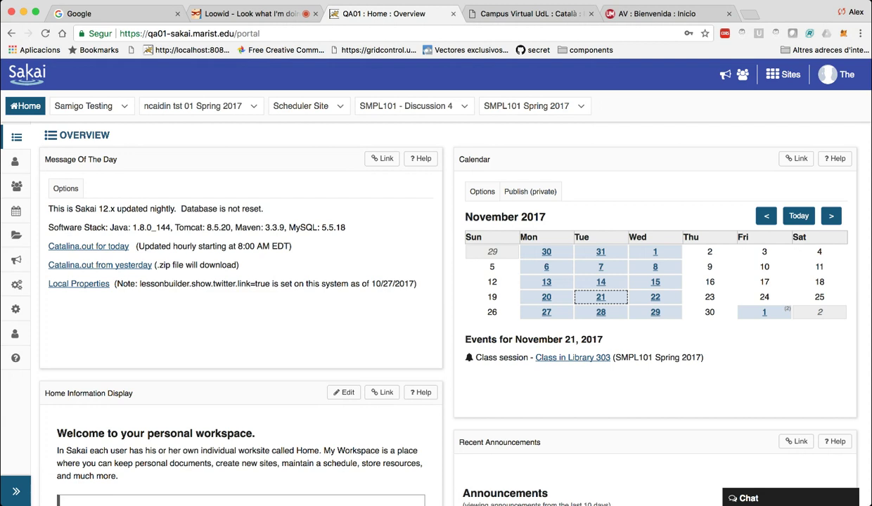
Expand the left sidebar to show tool names, then move focus across the site tabs toward Sites.
click(16, 491)
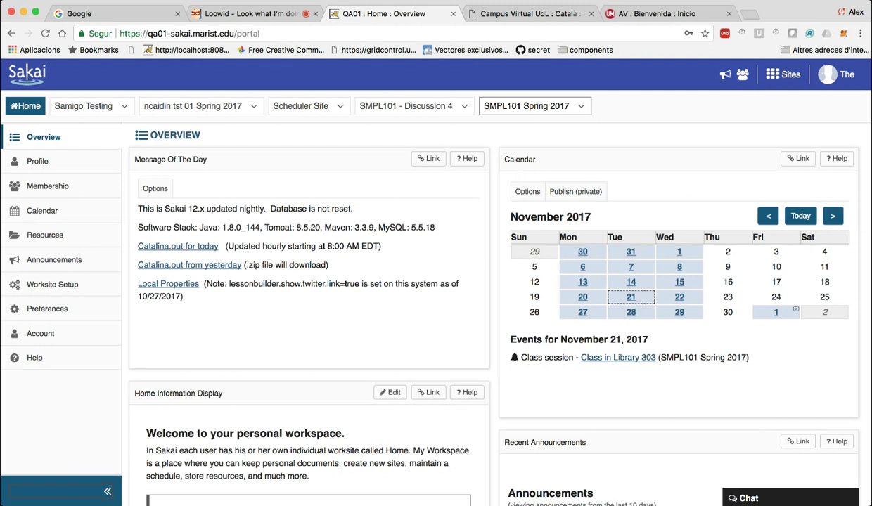
key(shift+Tab)
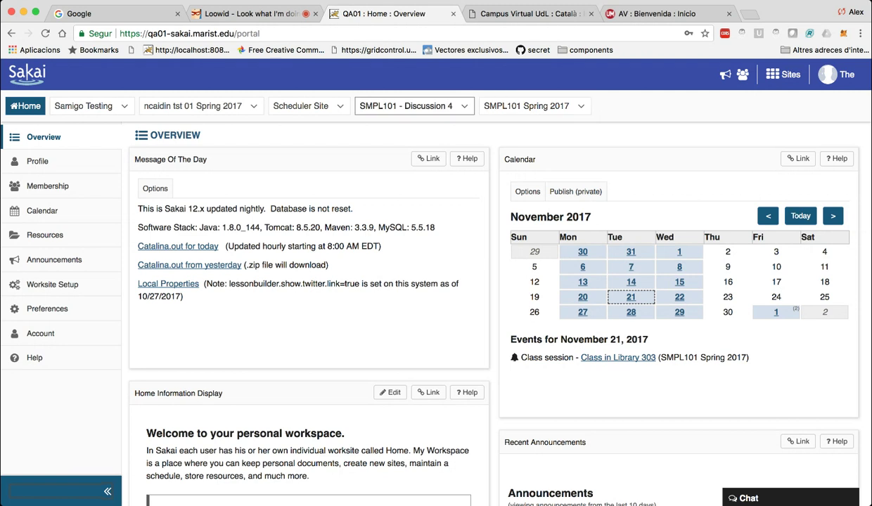
key(Tab)
key(shift+Tab)
key(shift+Tab)
key(Tab)
key(Tab)
key(Tab)
key(Tab)
In the Sites panel, unstar SMPL101 Spring 2017 and SMPL101 - Discussion 4 as favourites.
key(Return)
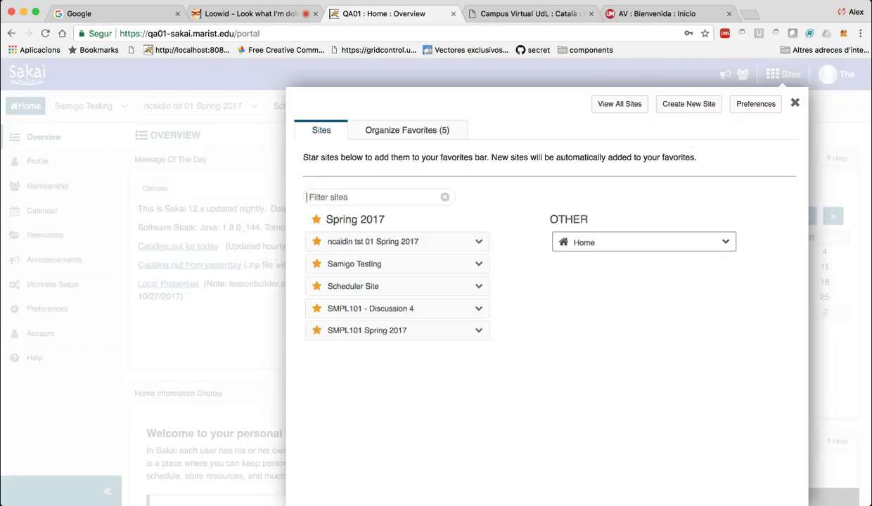
key(shift+Tab)
key(Tab)
drag(325, 219, 384, 219)
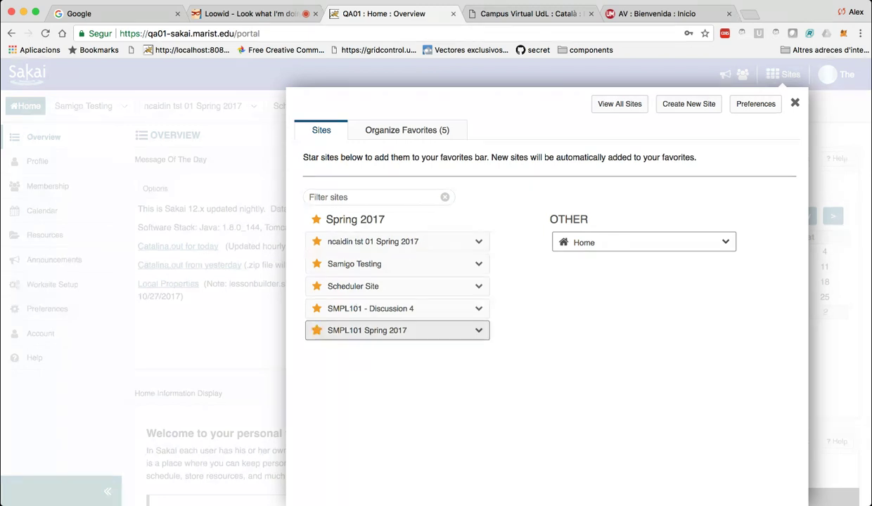
click(316, 331)
click(317, 308)
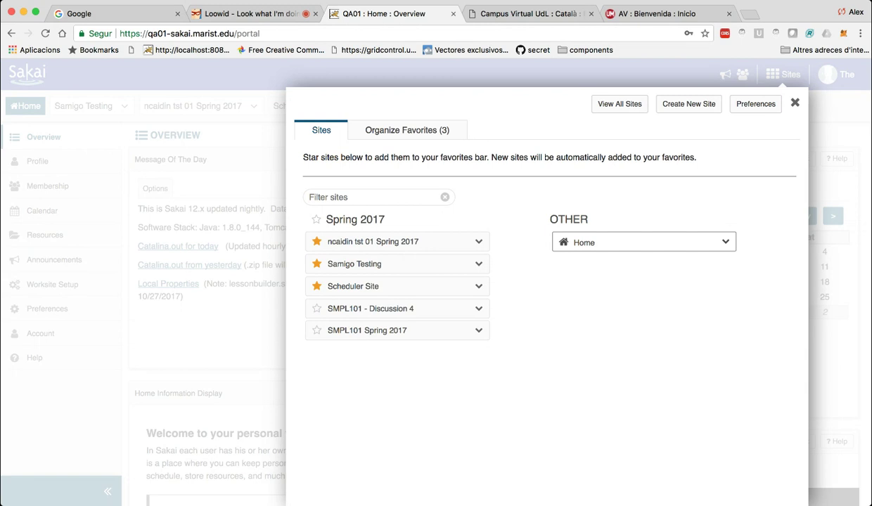
Move Scheduler Site to the top of Organize Favorites, close the panel and reload.
click(406, 130)
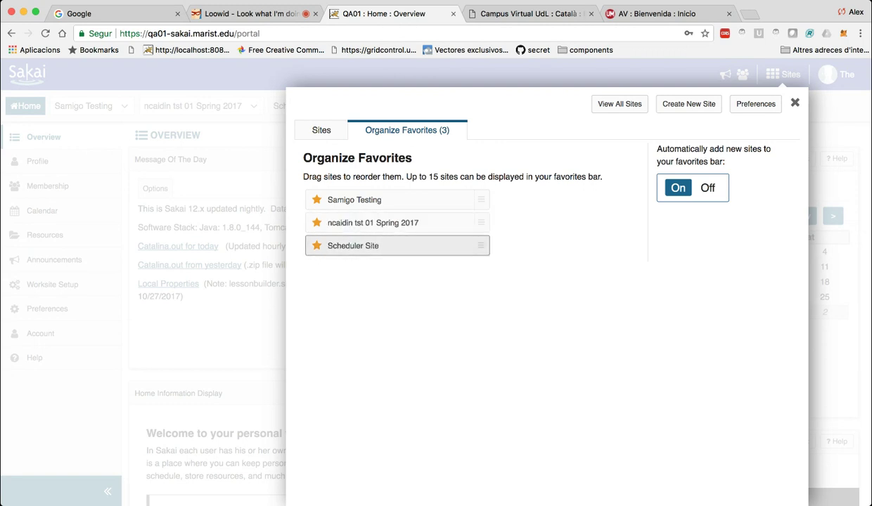
drag(397, 245, 398, 200)
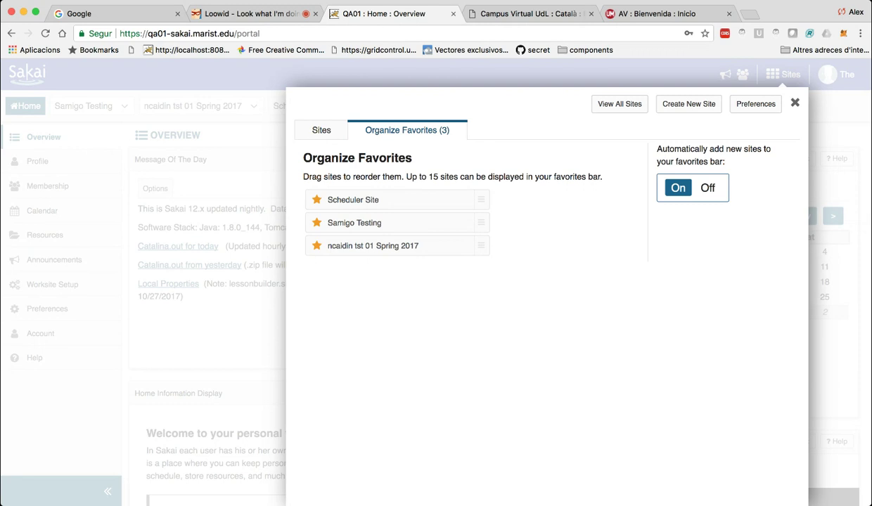
key(Escape)
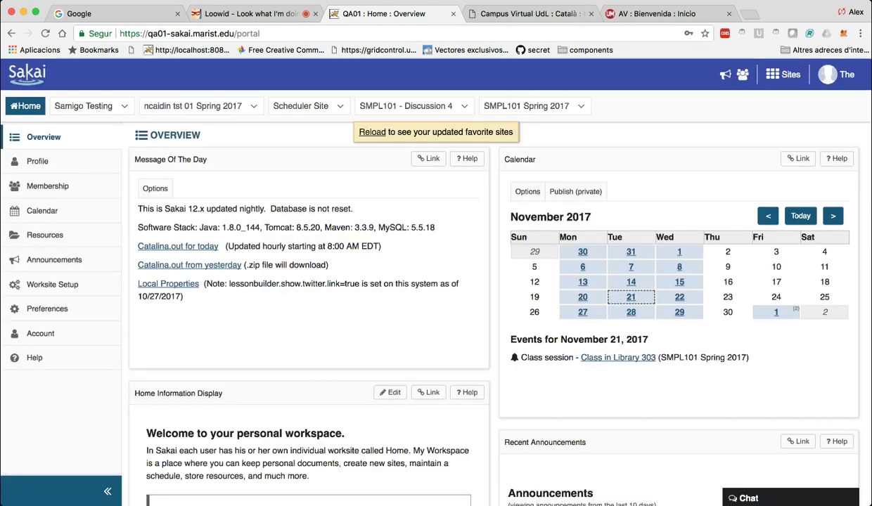
key(super+r)
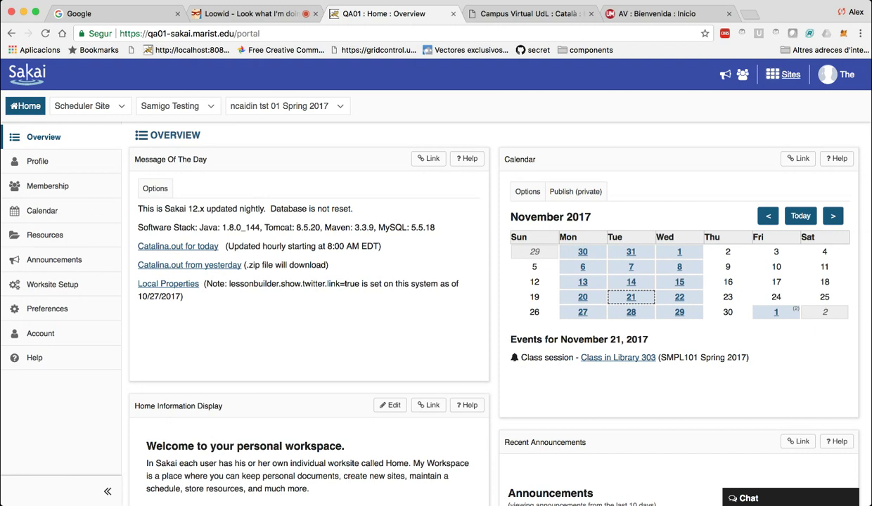
Open the Sites drawer and go to the account Preferences.
click(783, 74)
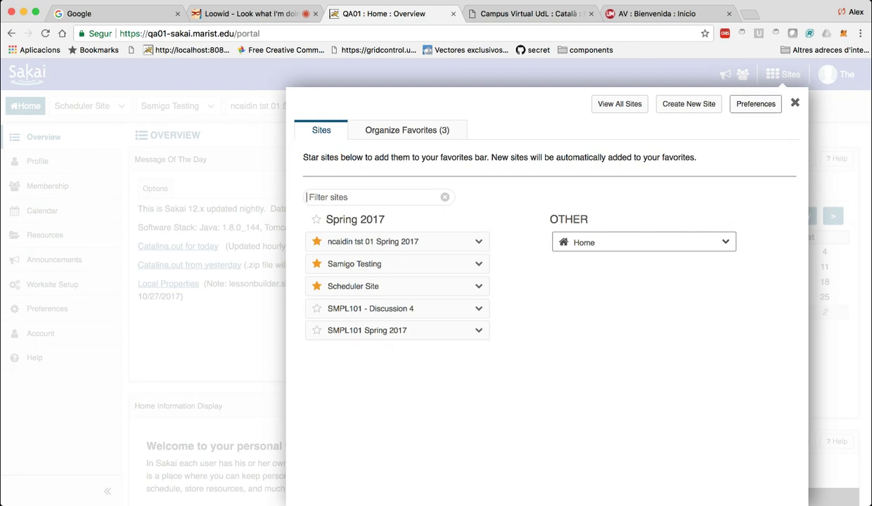
click(711, 104)
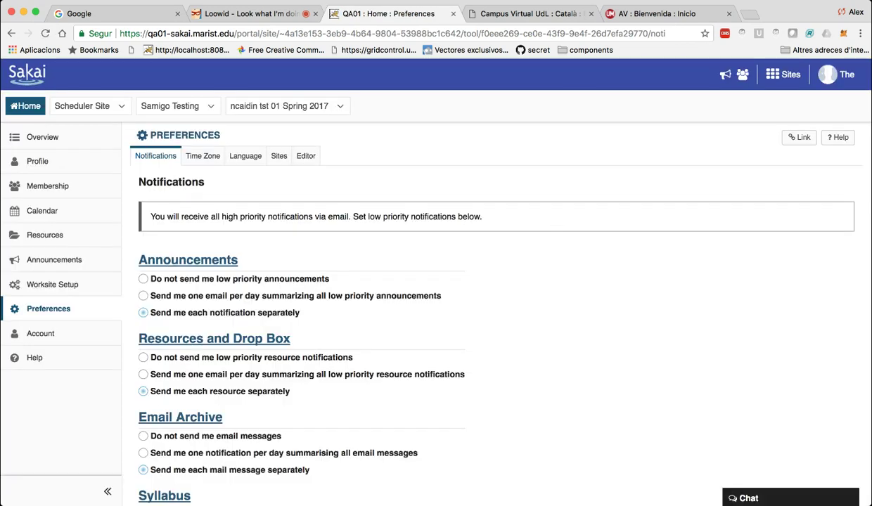
On the Sites preferences tab, tick SMPL101 Spring 2017 under Hide From Site Drawer.
click(278, 155)
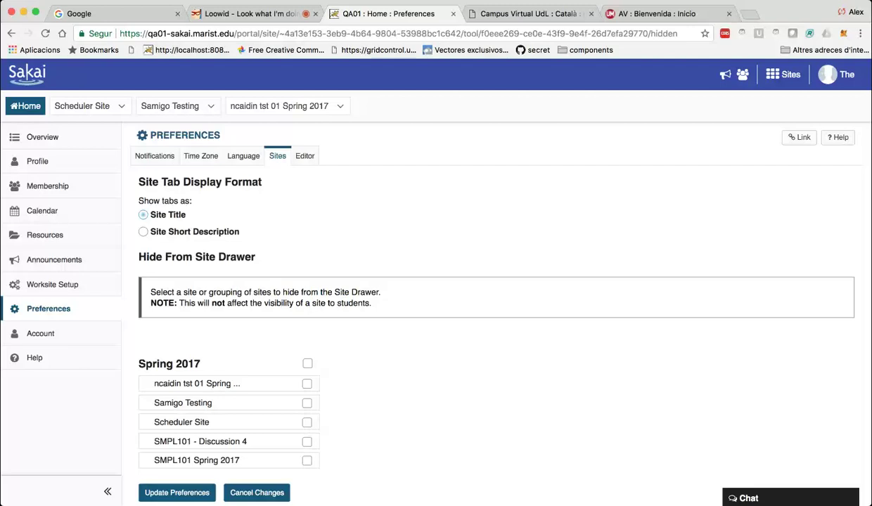
scroll(436, 296, down, 3)
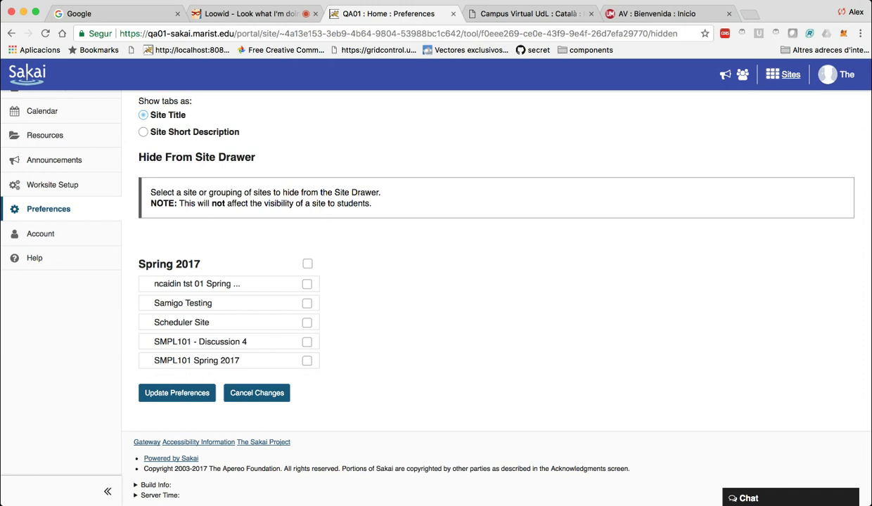
click(782, 74)
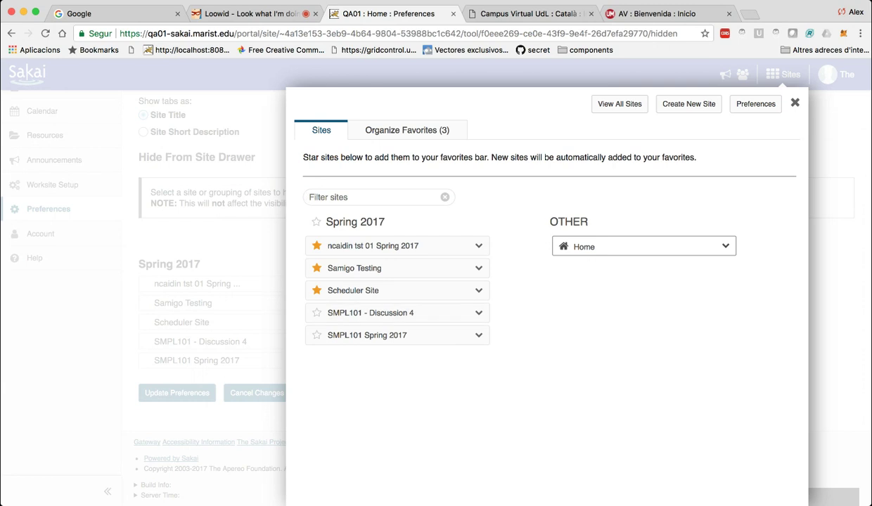
key(Escape)
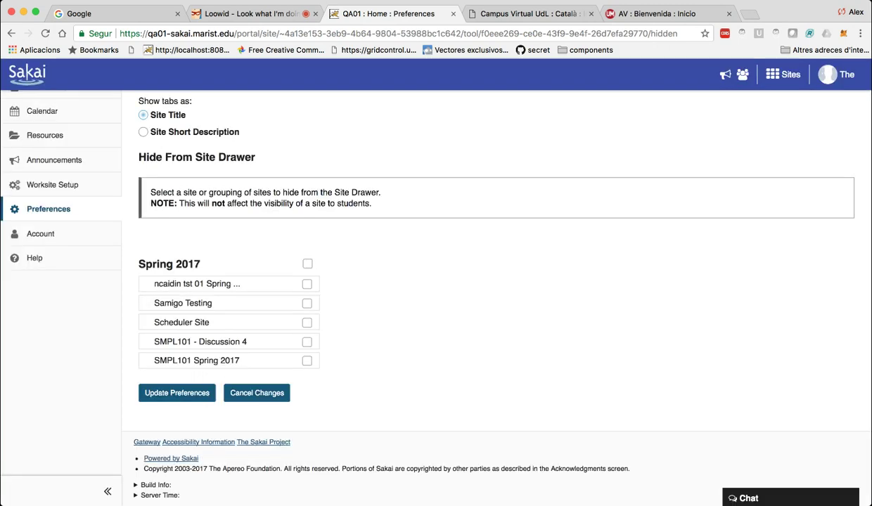
click(306, 360)
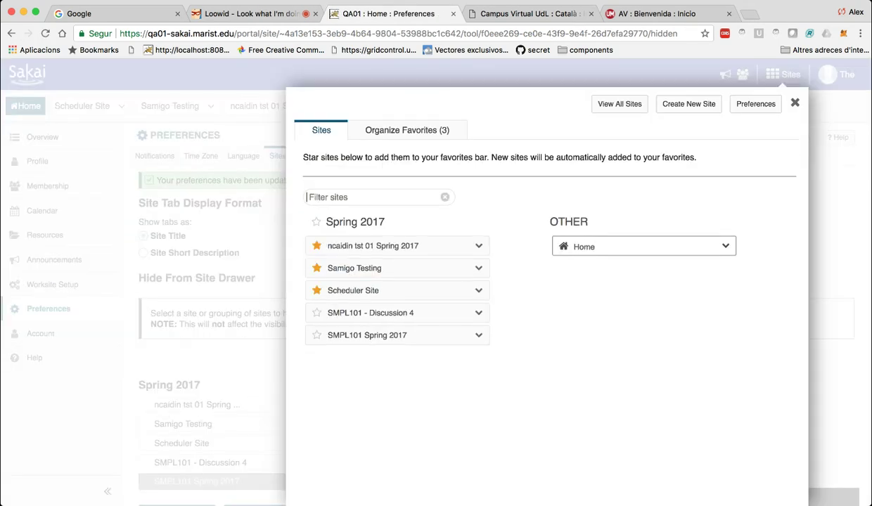
key(Escape)
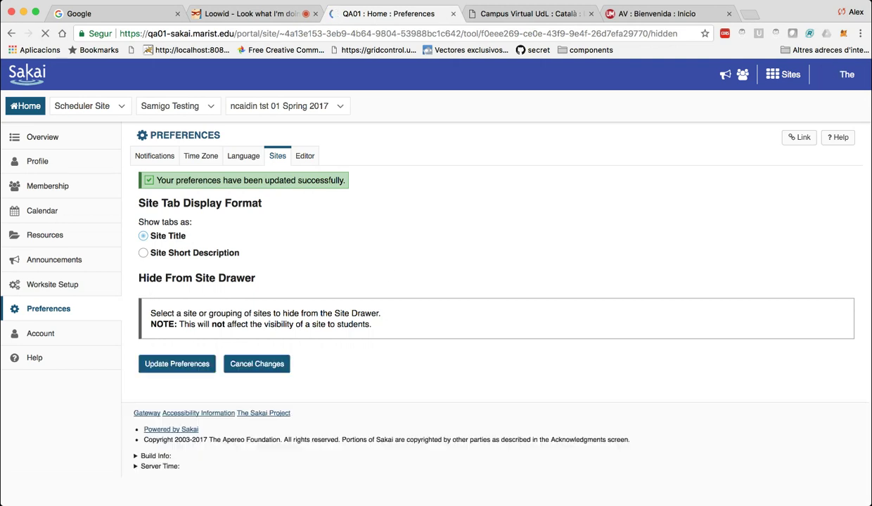
Check the sites list for the hidden site, then return to the Notifications tab.
click(782, 74)
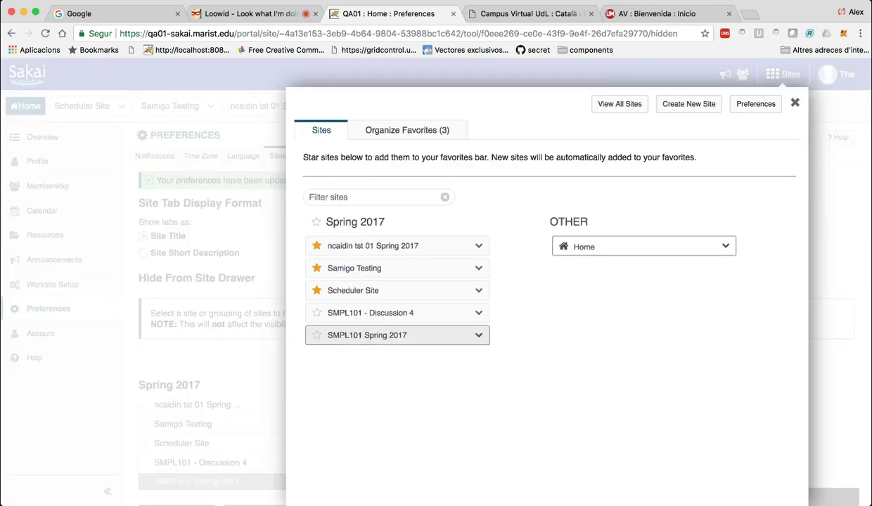
click(290, 338)
scroll(293, 339, down, 5)
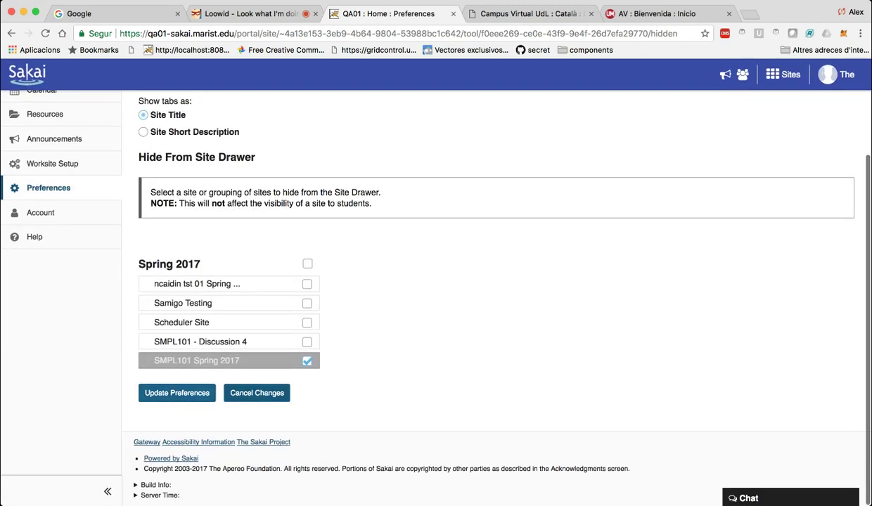
scroll(324, 362, up, 1)
scroll(140, 260, up, 5)
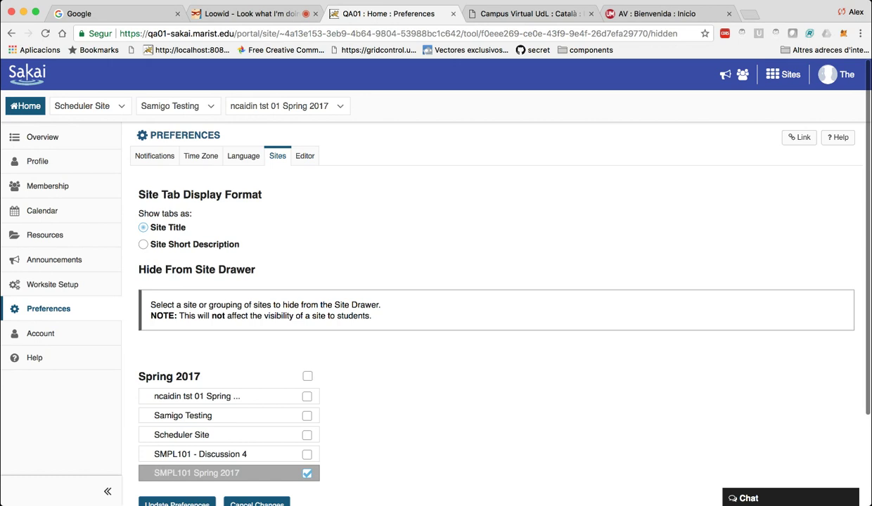
click(154, 155)
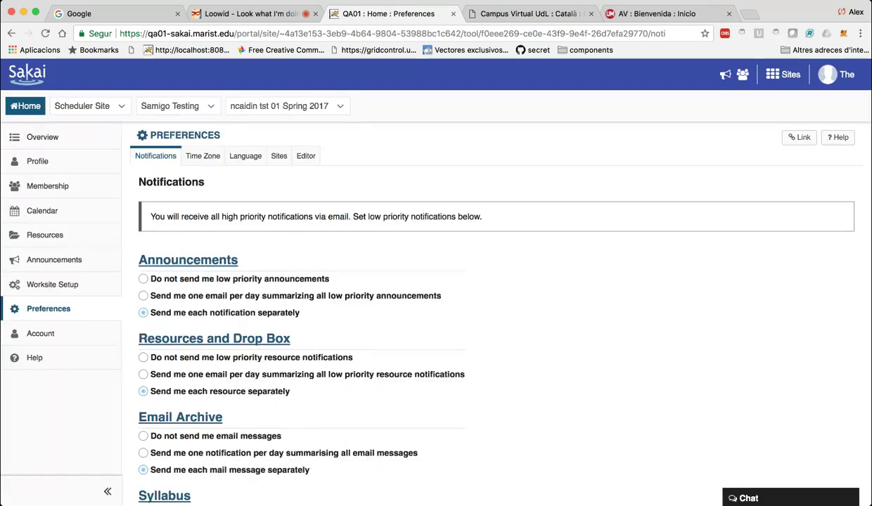
Review the Time Zone and Language preference lists without changing them.
click(204, 155)
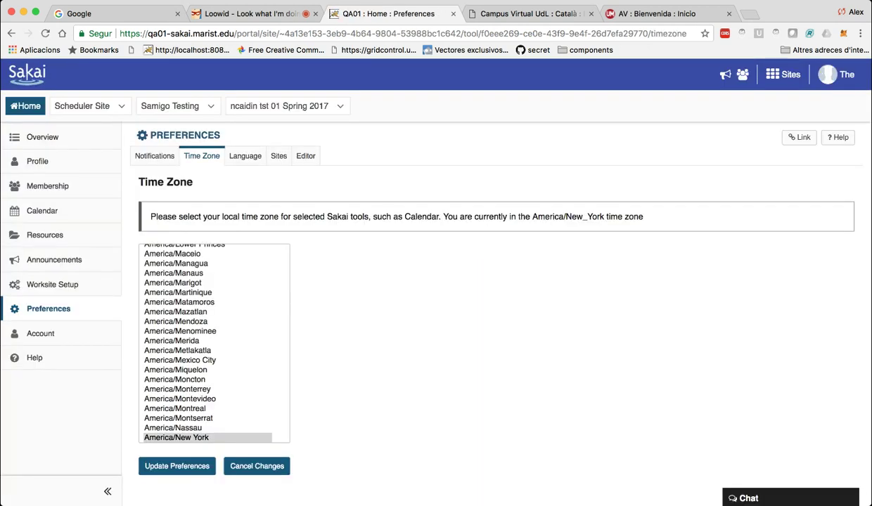
key(Tab)
scroll(214, 343, up, 2)
scroll(214, 343, down, 4)
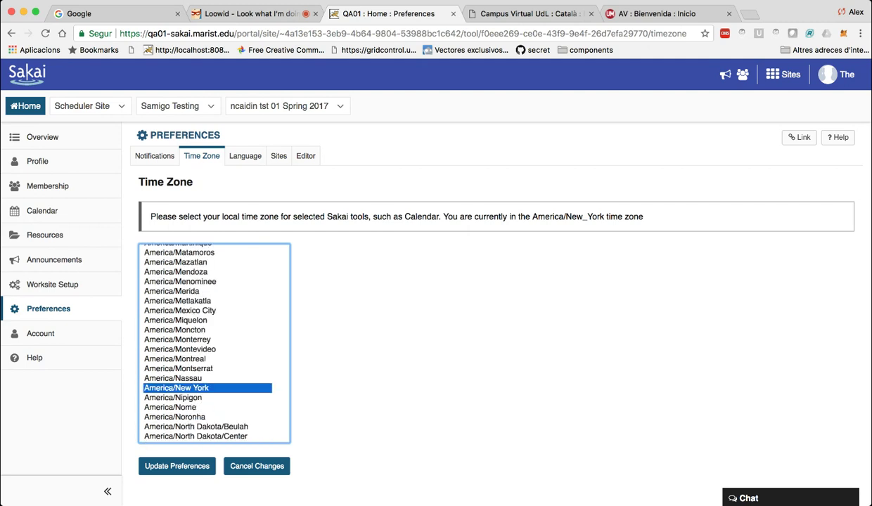
click(245, 156)
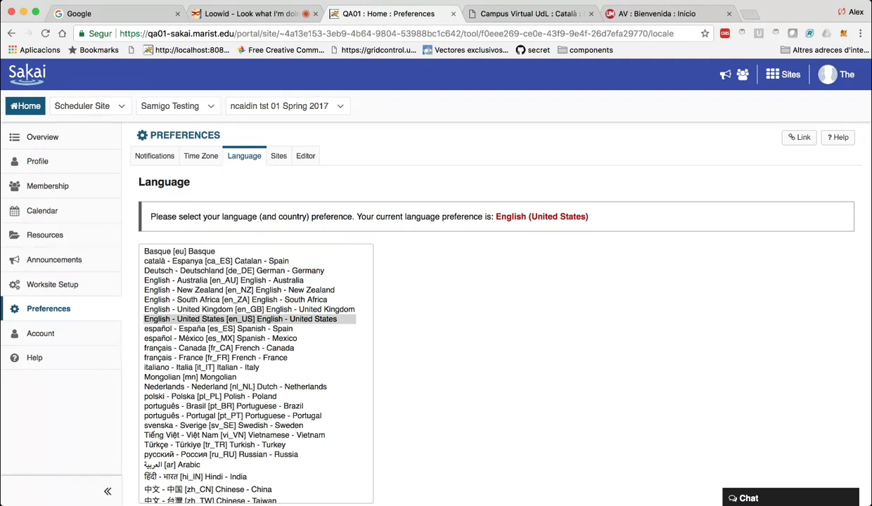
key(Tab)
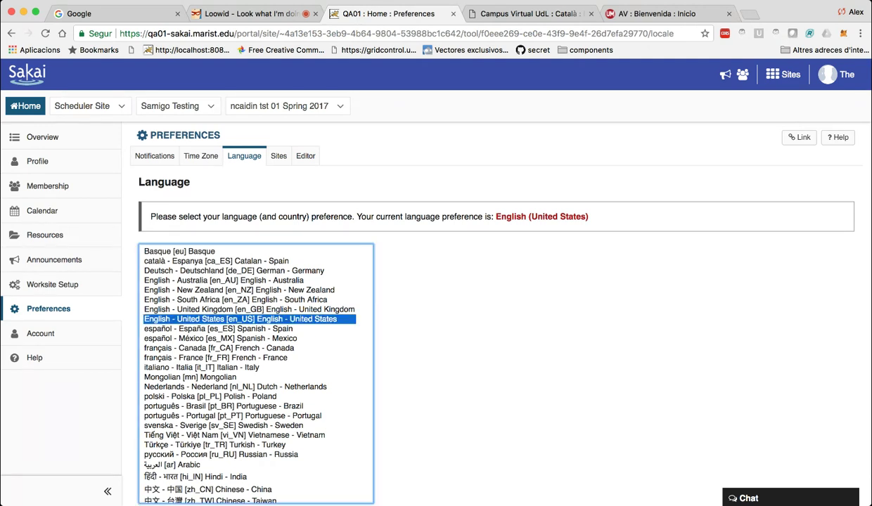
scroll(492, 317, down, 3)
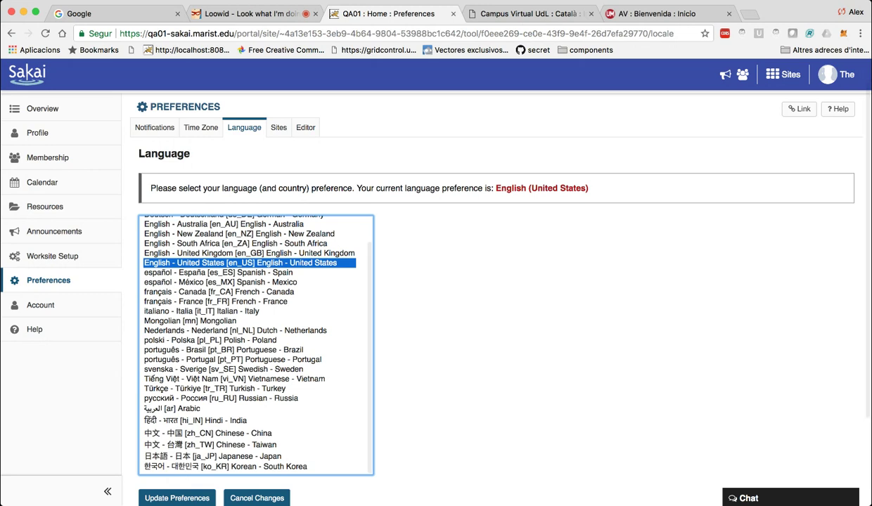
scroll(492, 317, up, 3)
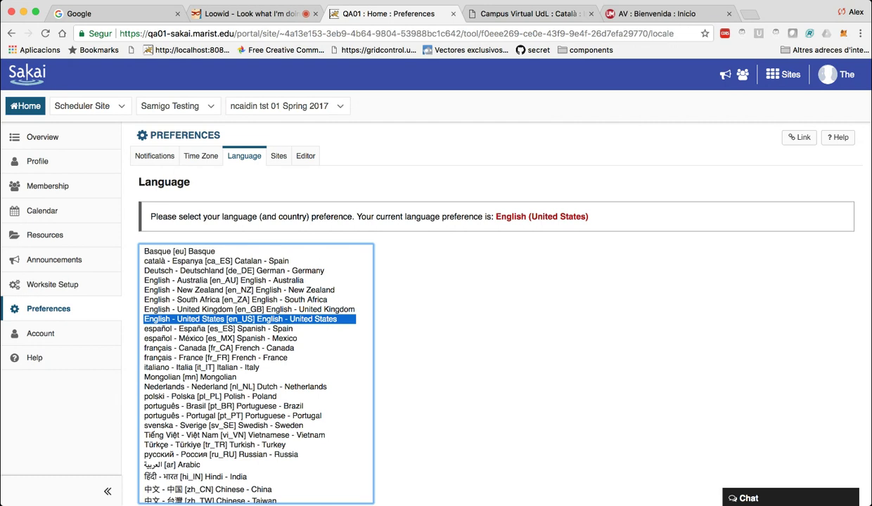
Check the Sites and Editor preferences, leaving the toolbar layout auto detected.
click(278, 156)
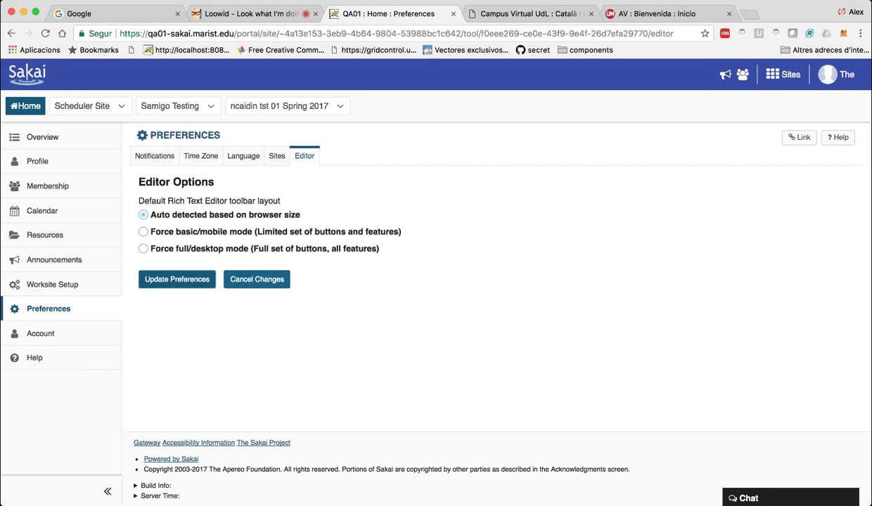
click(239, 279)
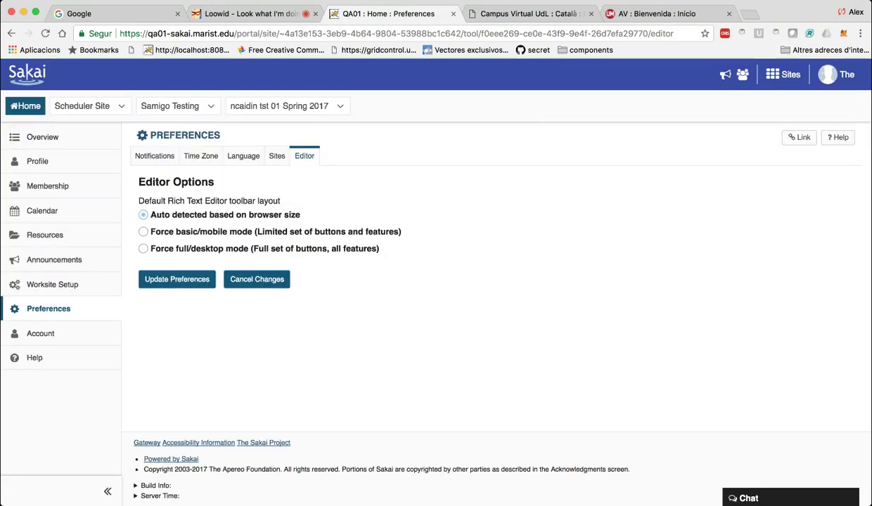
click(197, 157)
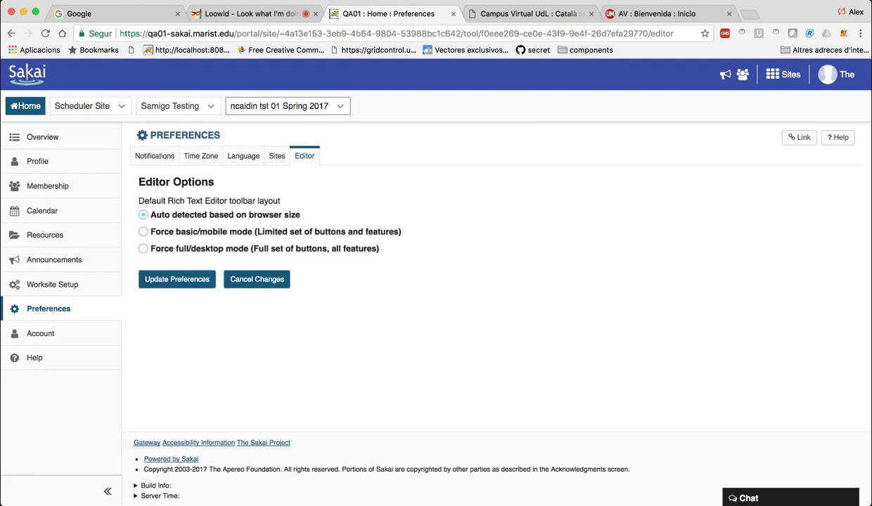
View the ncaidin tst 01 Spring 2017 site overview, then return to Home Preferences Notifications.
click(281, 105)
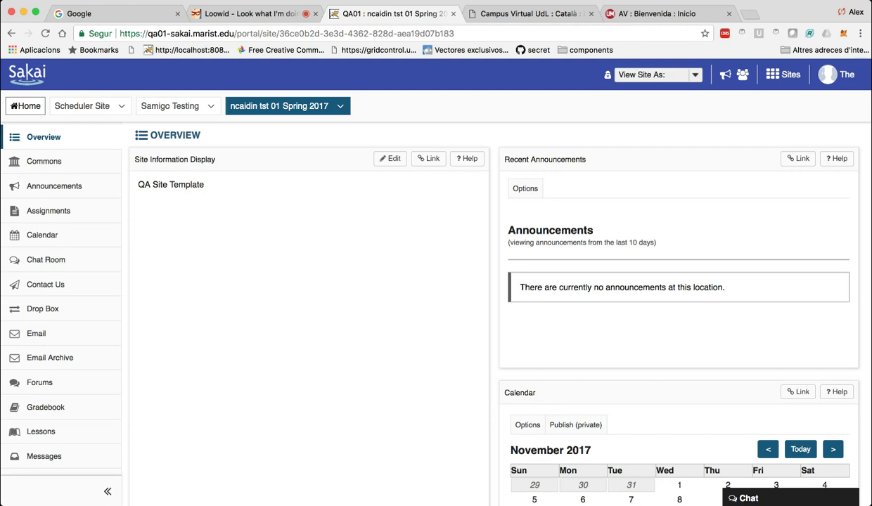
key(super+r)
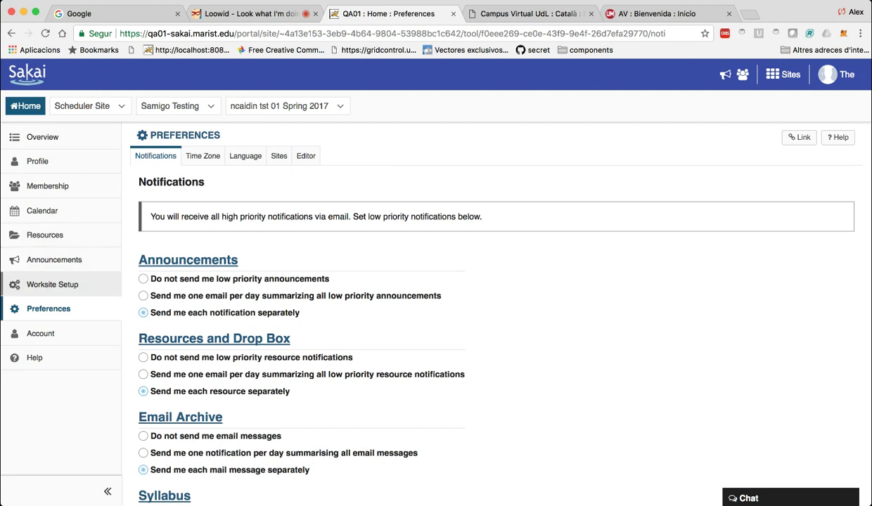
In Worksite Setup, start a new course site for the Spring 2017 term and continue.
click(52, 285)
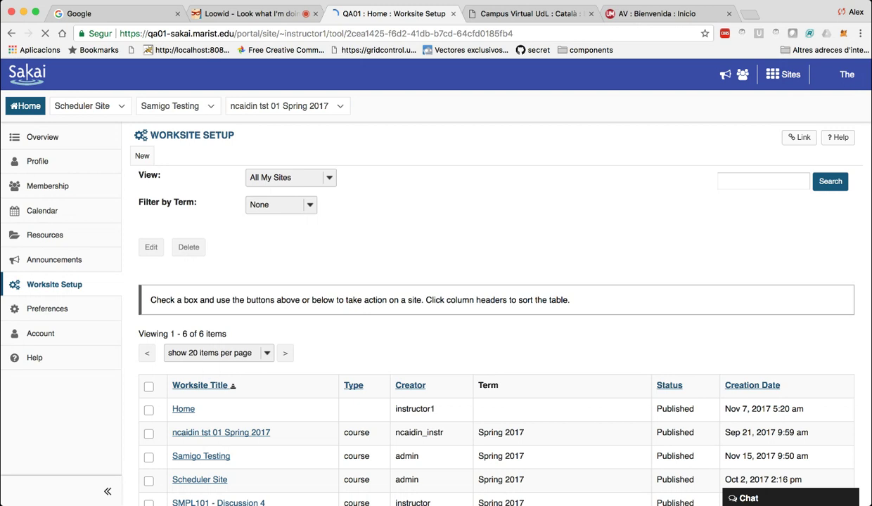
scroll(492, 295, down, 2)
scroll(422, 281, up, 2)
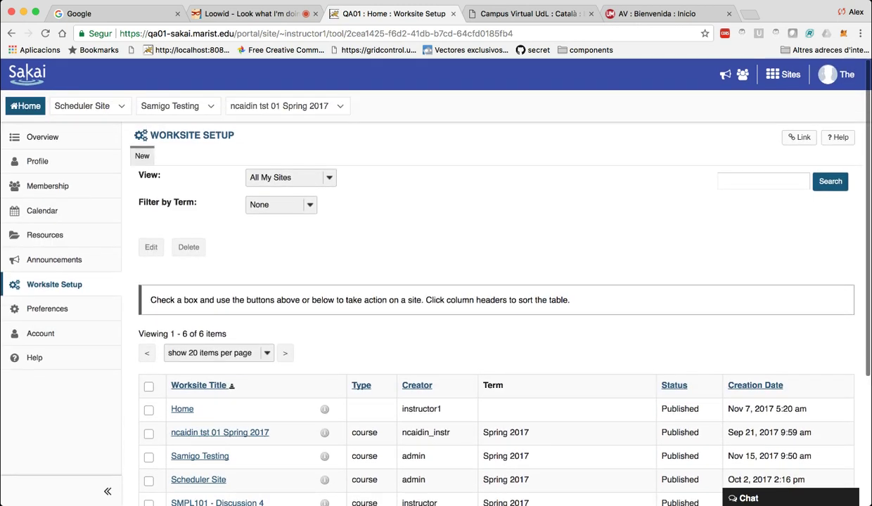
click(142, 155)
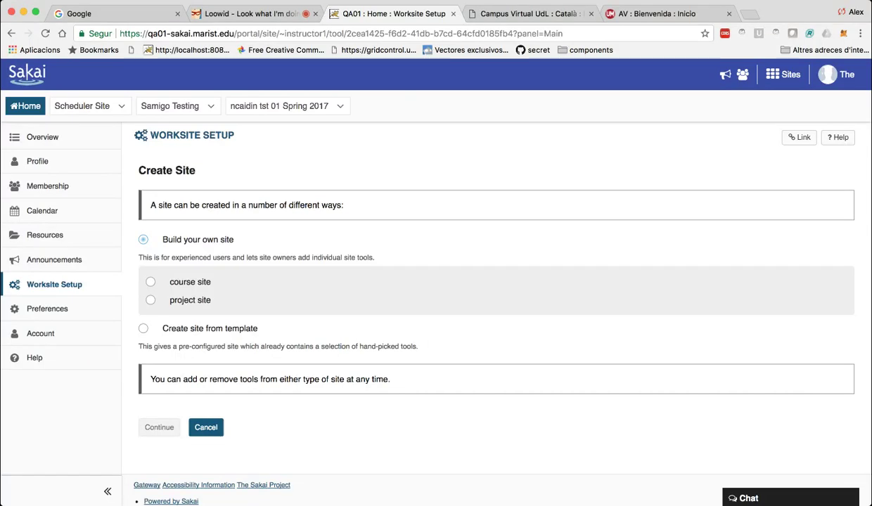
click(151, 281)
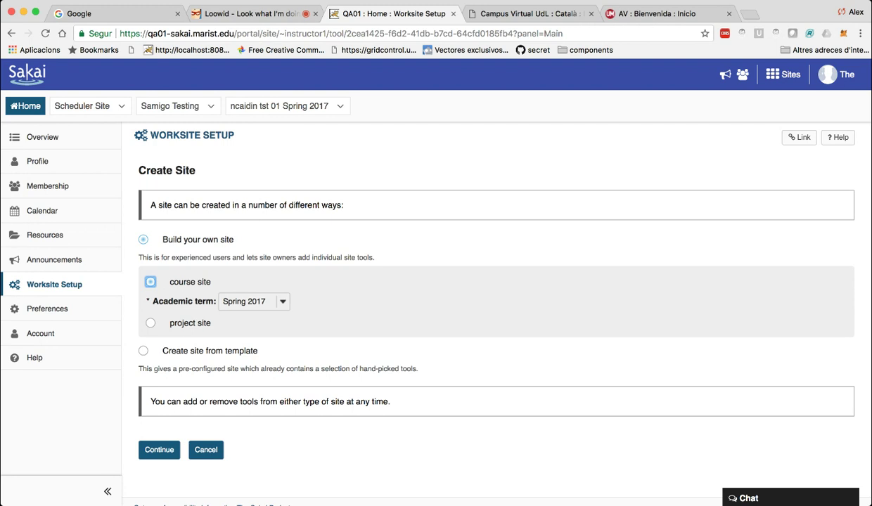
key(Tab)
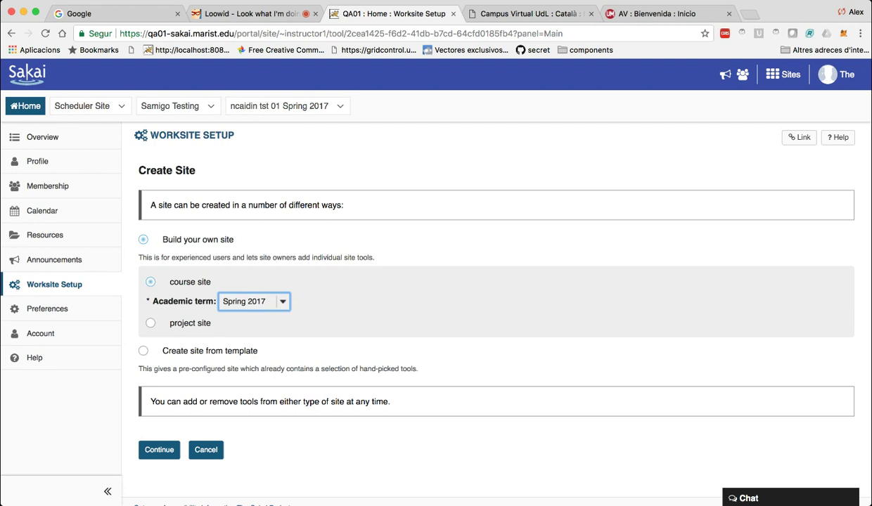
click(158, 450)
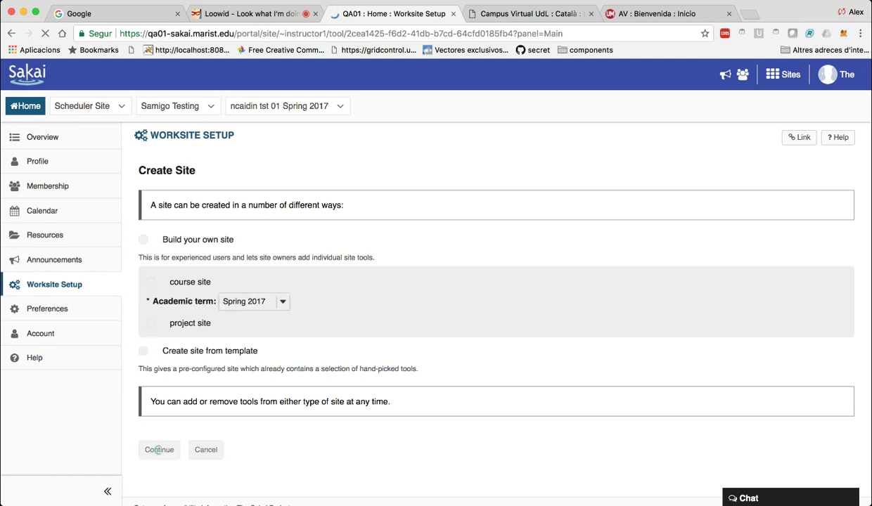
Tick the Discussion 3 SMPL202 section and continue to the site information form.
scroll(159, 450, down, 2)
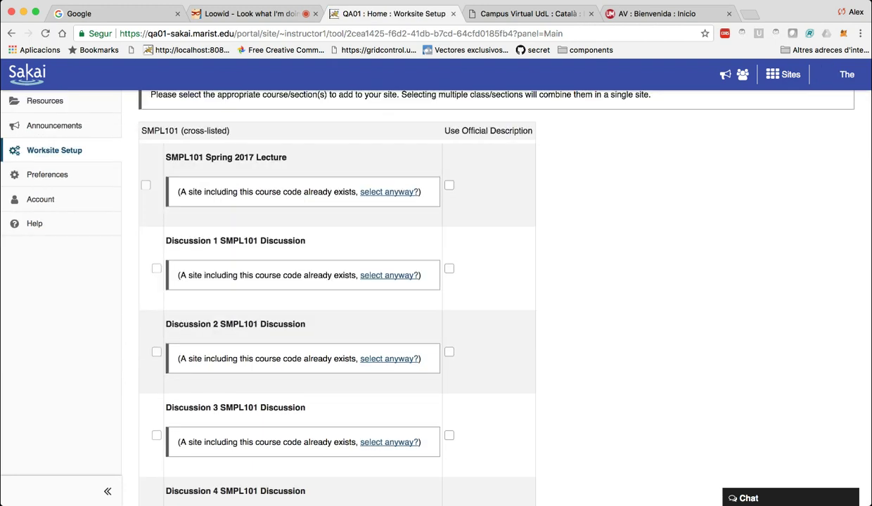
scroll(338, 295, down, 10)
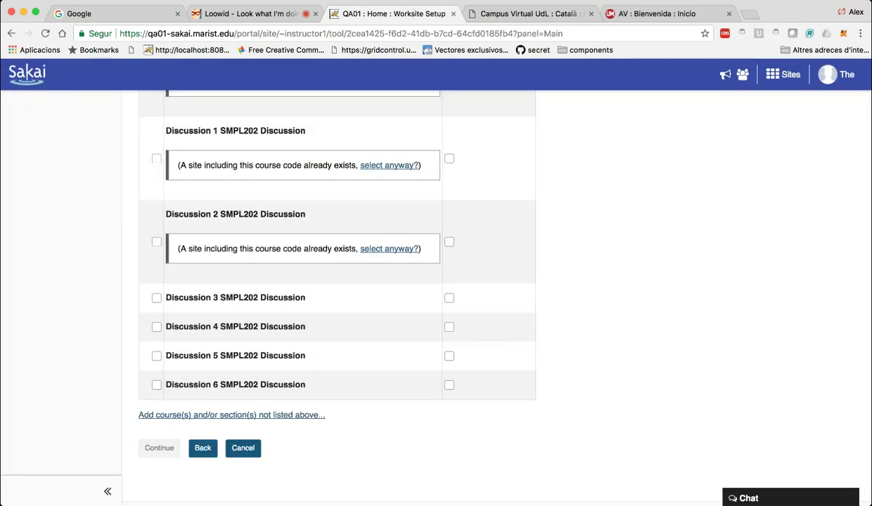
click(156, 297)
scroll(156, 297, up, 12)
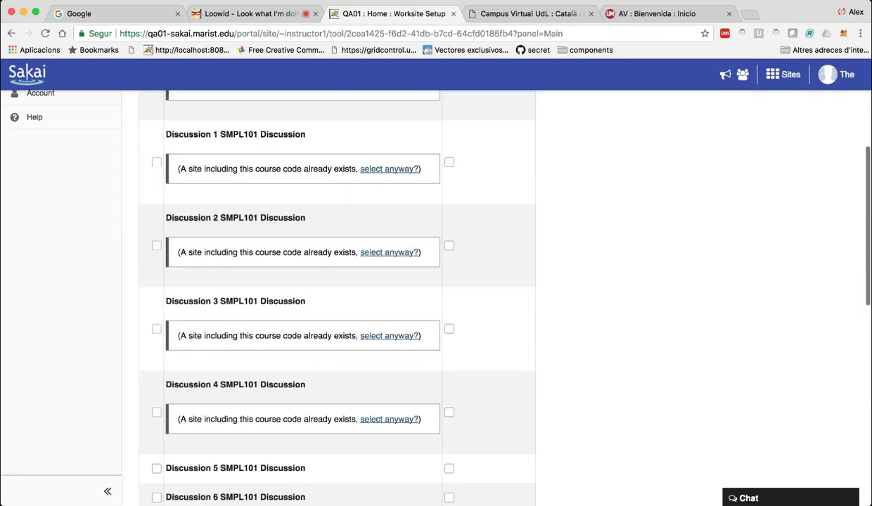
scroll(422, 281, up, 1)
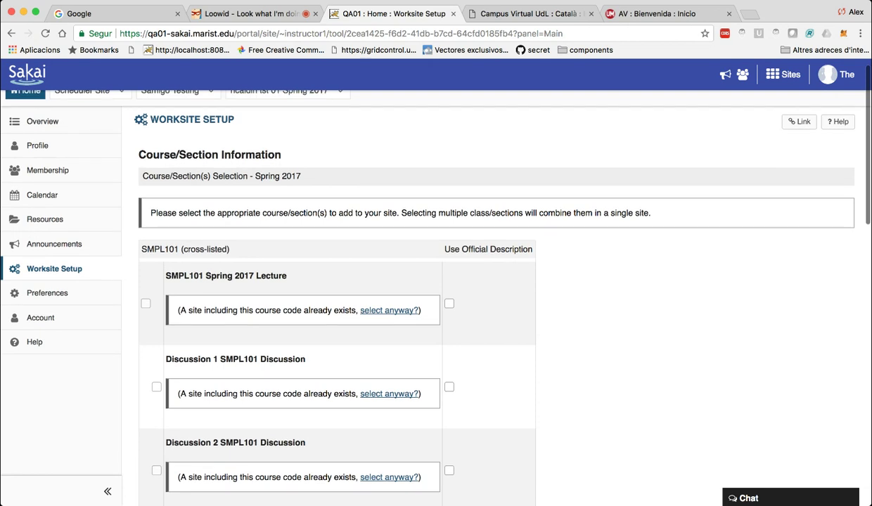
scroll(436, 296, down, 15)
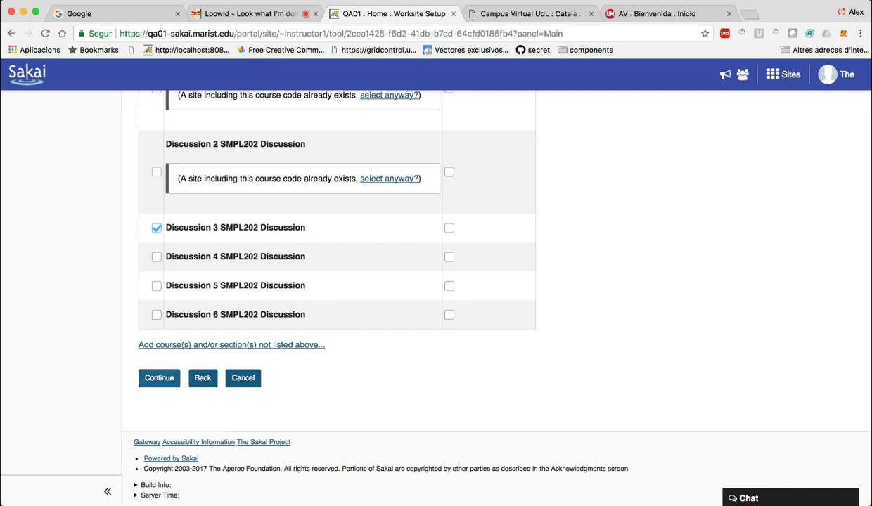
click(159, 378)
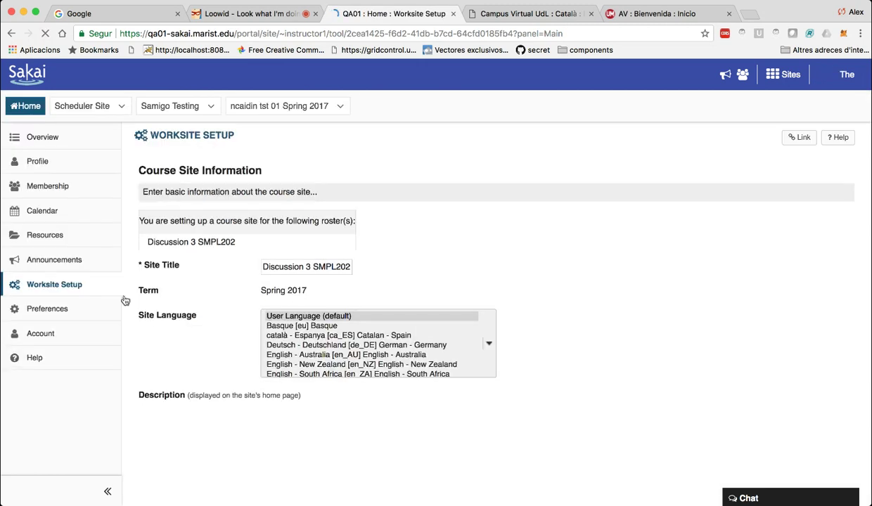
Replace the site title with 'Curso demo Sakai PEUM'.
scroll(436, 281, down, 3)
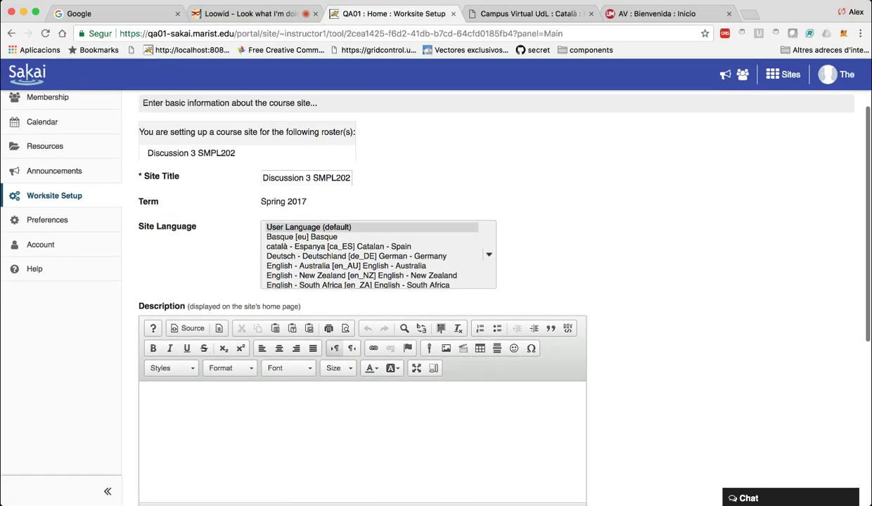
drag(349, 178, 262, 178)
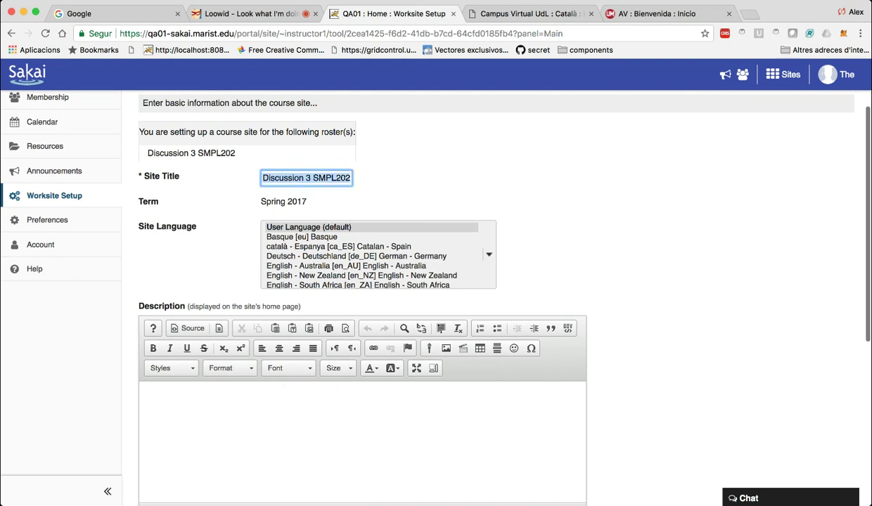
text(Curso dem)
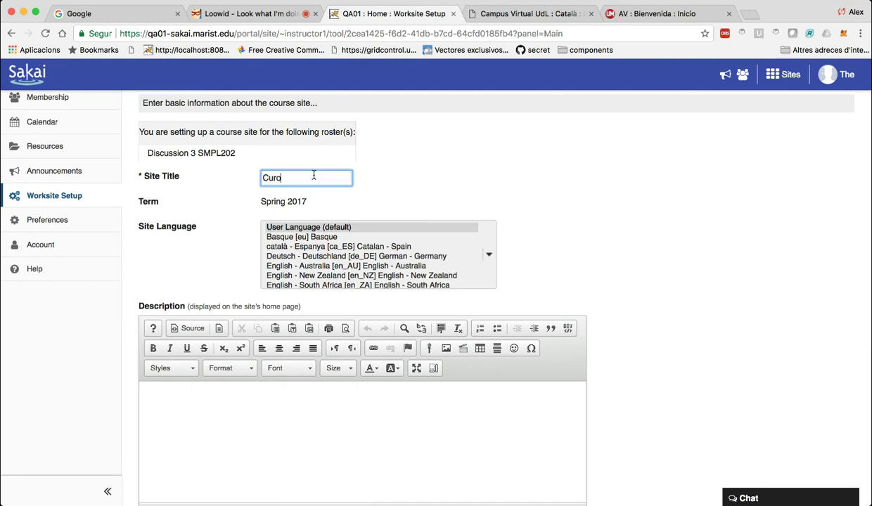
text(o 201)
key(BackSpace)
key(BackSpace)
key(BackSpace)
text(Sakai PEUM)
Set the site language to español - España and continue to the site tools step.
scroll(320, 232, down, 5)
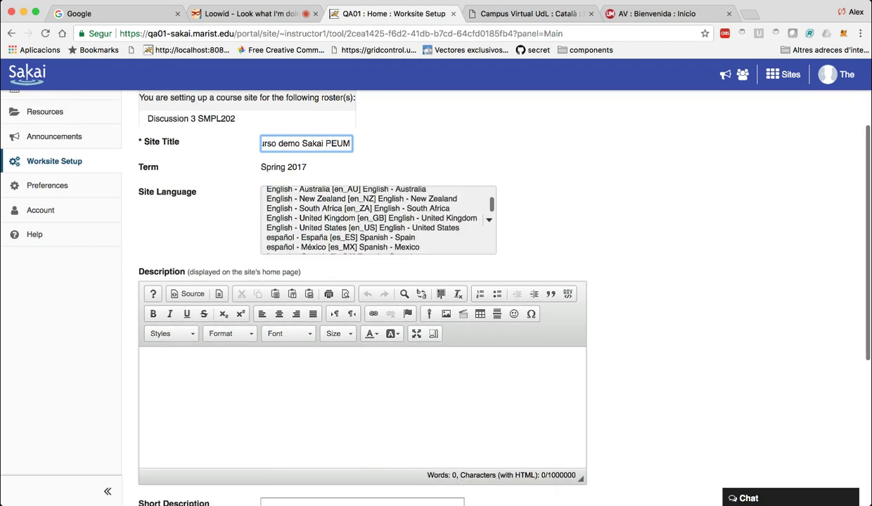
scroll(379, 220, up, 1)
scroll(379, 219, up, 2)
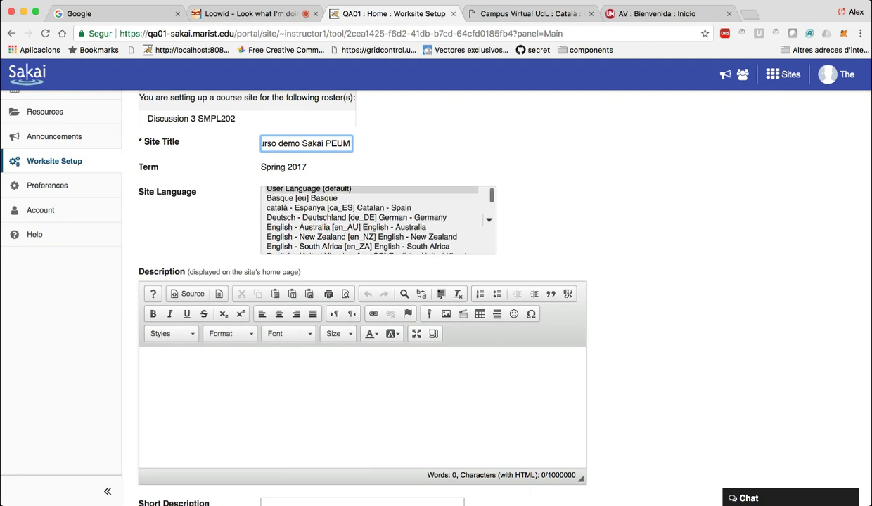
scroll(378, 219, down, 2)
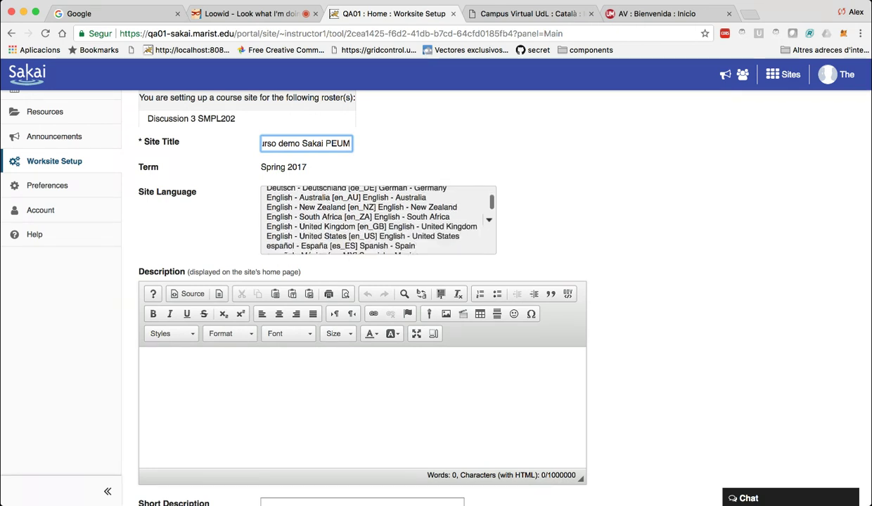
click(341, 245)
scroll(379, 220, down, 3)
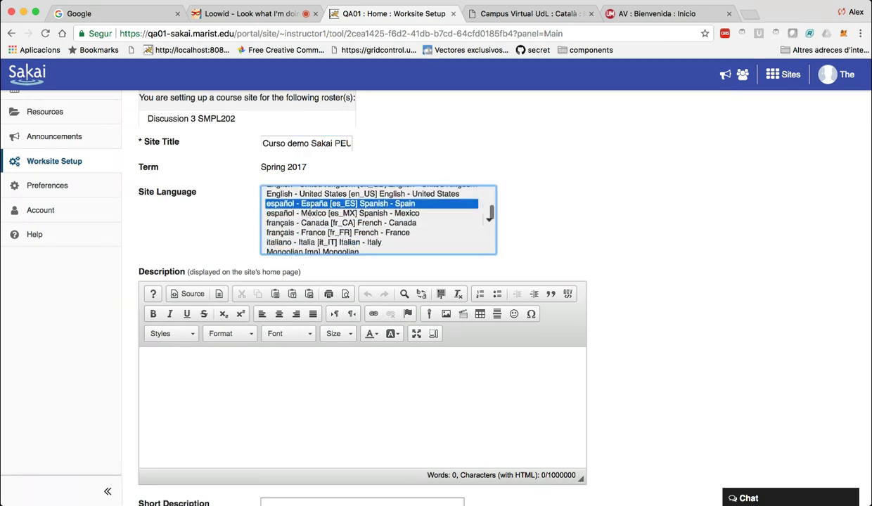
click(357, 394)
scroll(357, 349, down, 5)
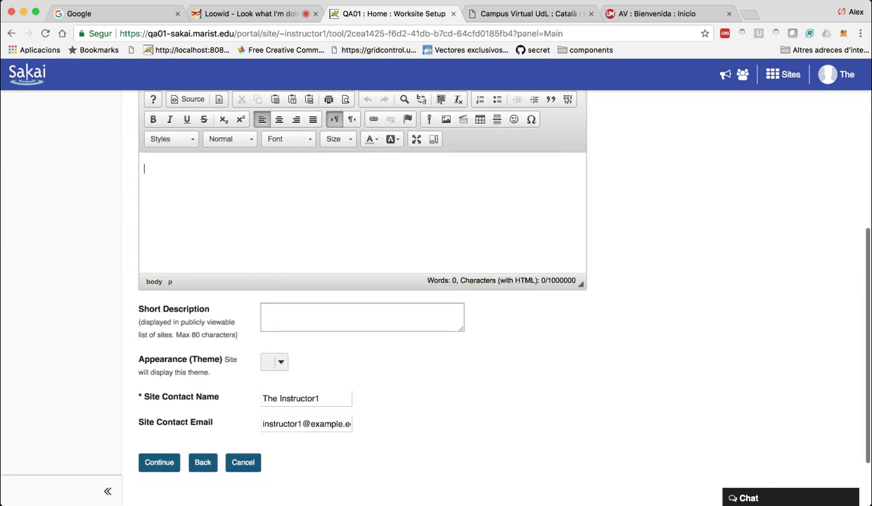
scroll(358, 348, down, 2)
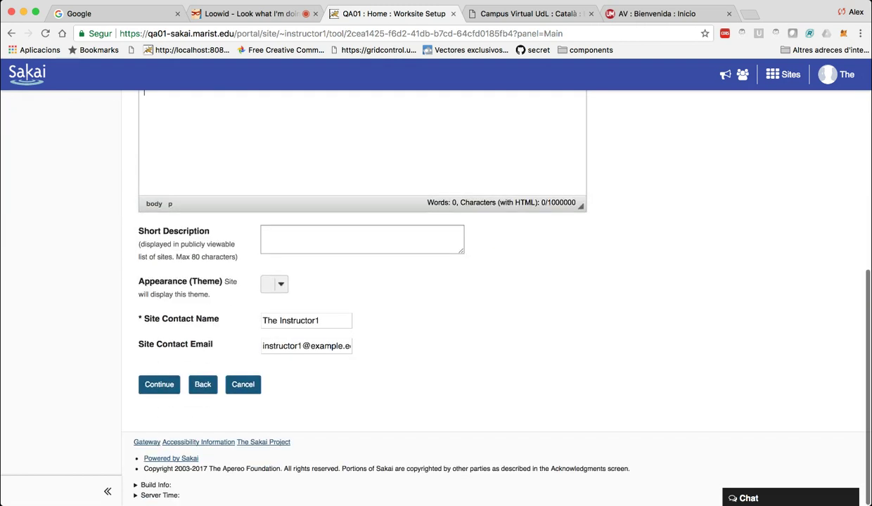
click(156, 378)
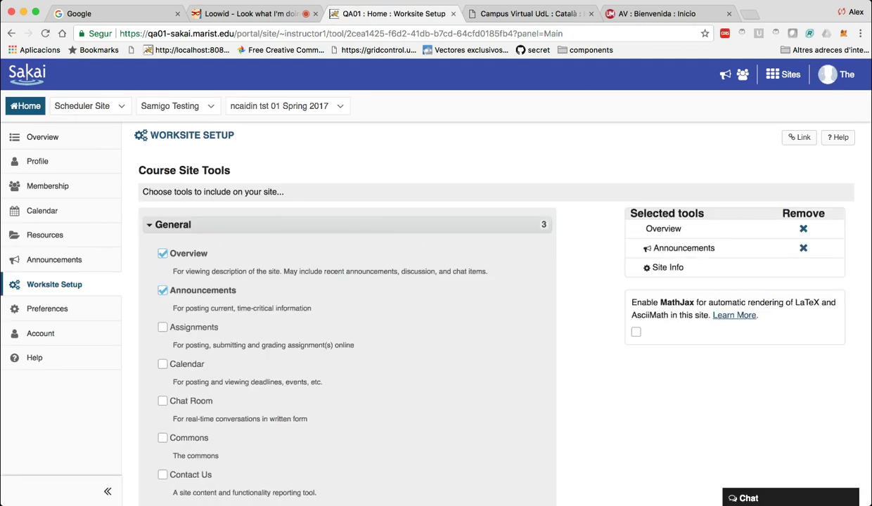
scroll(436, 296, down, 3)
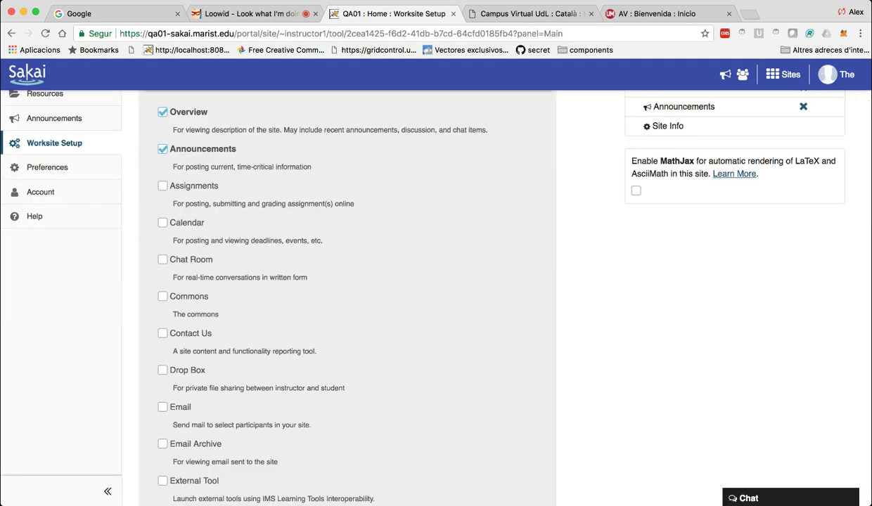
Tick the Assignments, Calendar and Email Archive tools.
scroll(436, 295, down, 15)
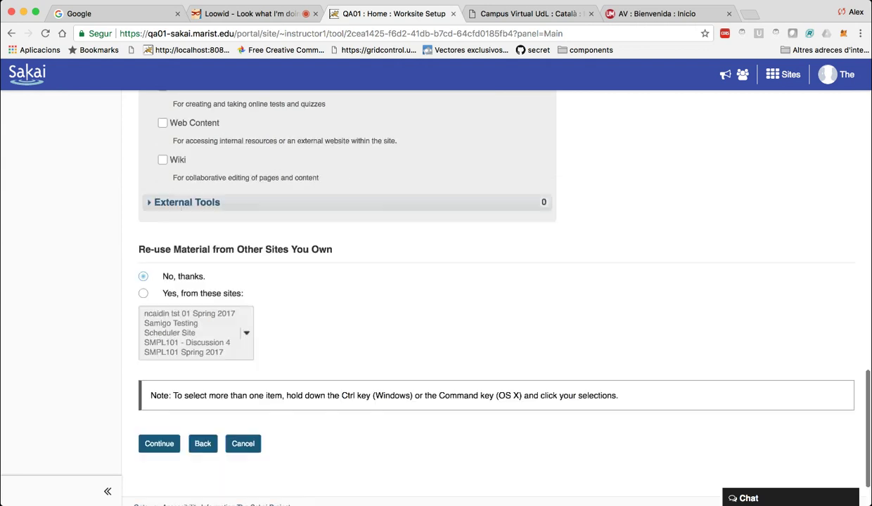
scroll(436, 295, up, 14)
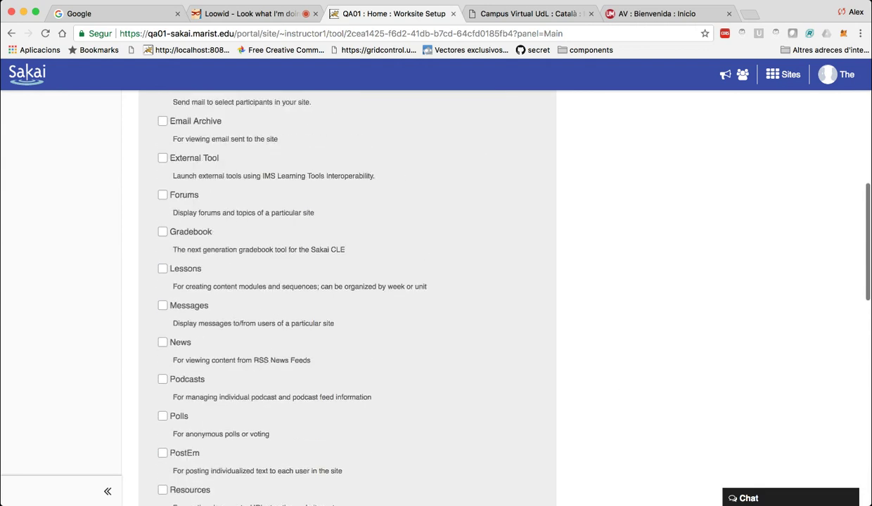
scroll(436, 295, up, 6)
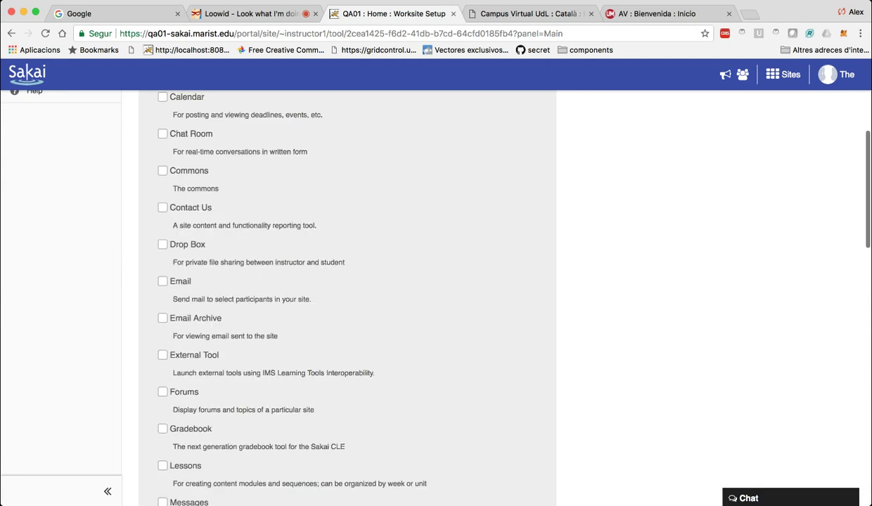
scroll(436, 295, up, 2)
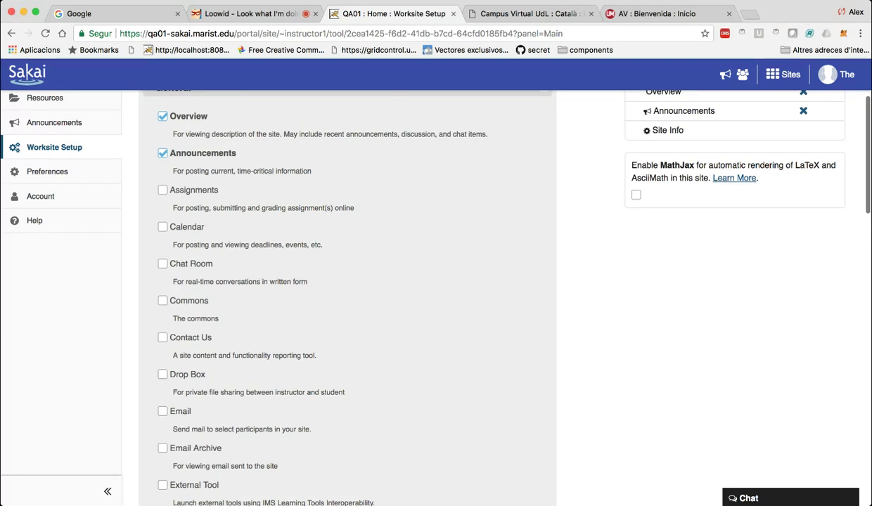
click(163, 190)
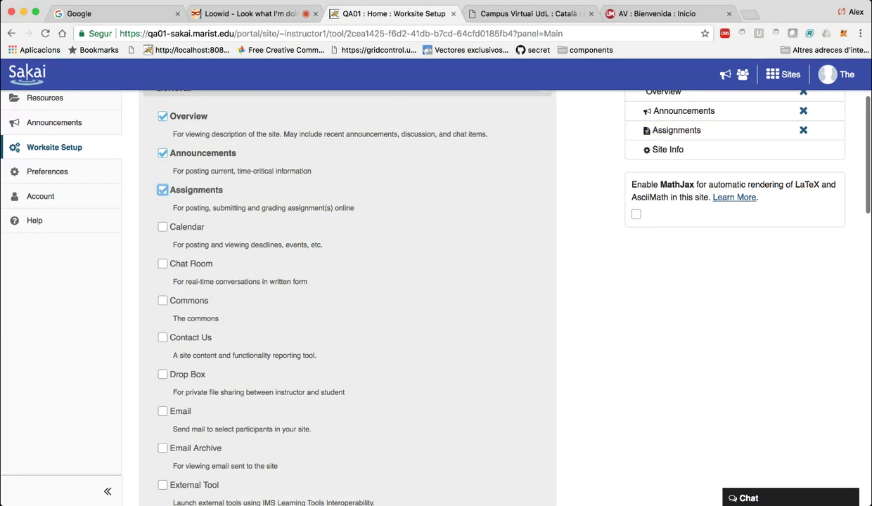
click(162, 226)
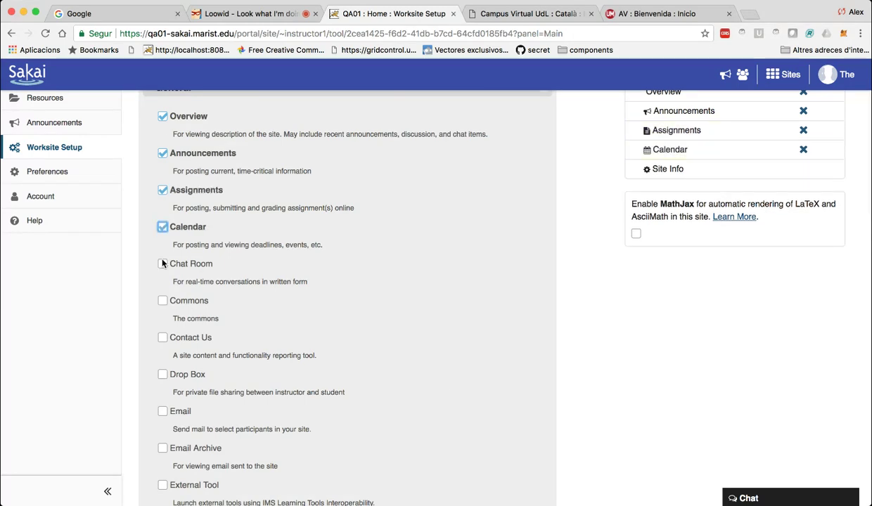
scroll(163, 227, down, 1)
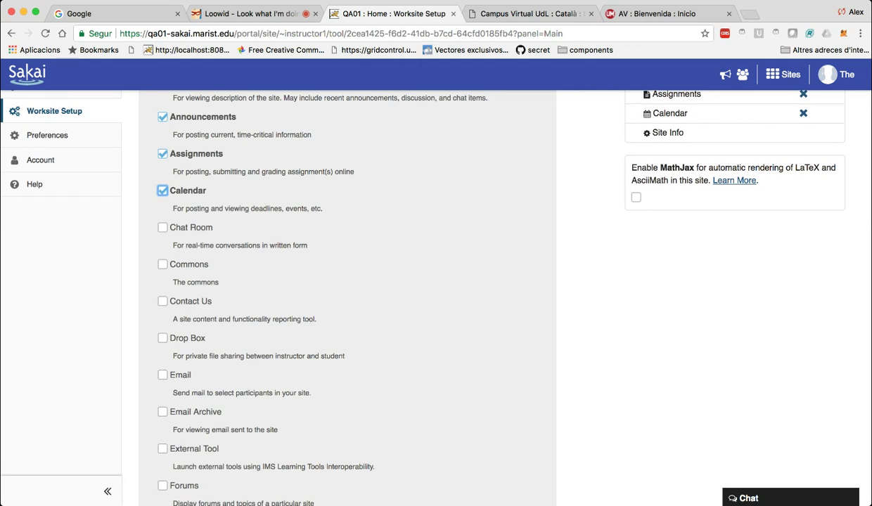
scroll(436, 295, down, 3)
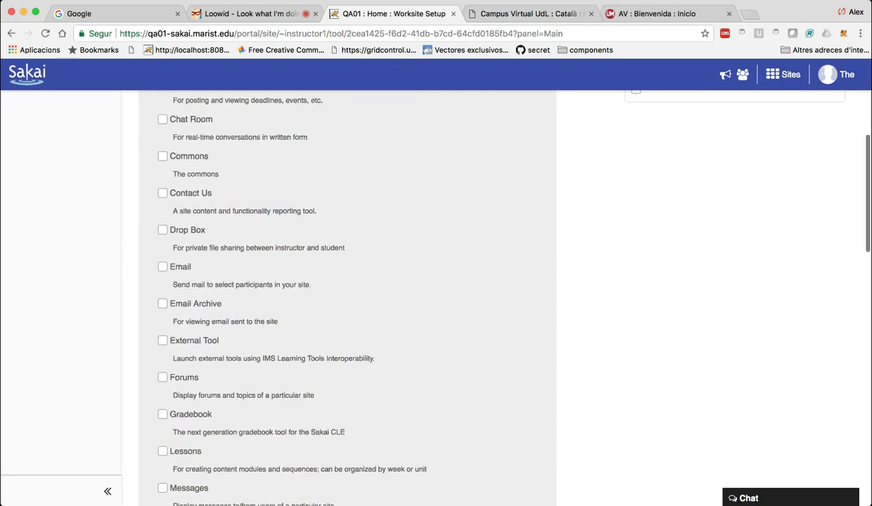
click(162, 303)
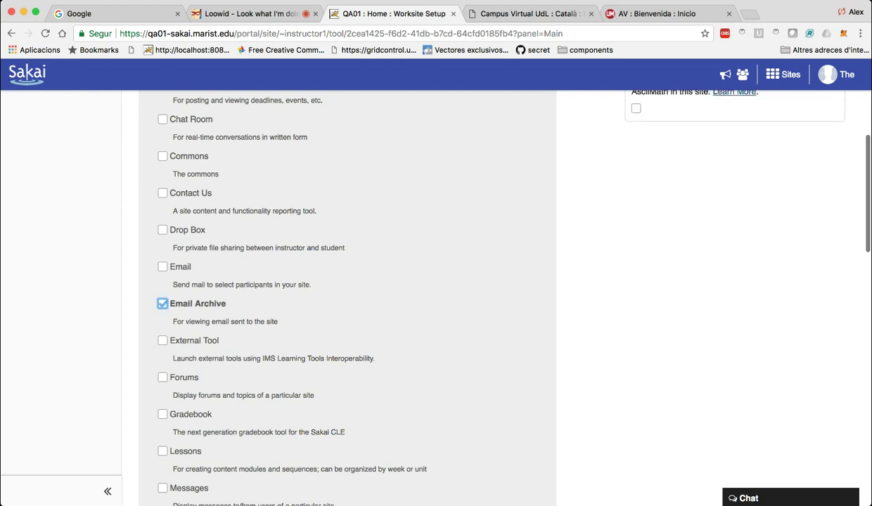
scroll(347, 296, down, 2)
Enable Forums, Gradebook, Messages, Podcasts, Polls, Resources and Roster.
key(Tab)
key(Tab)
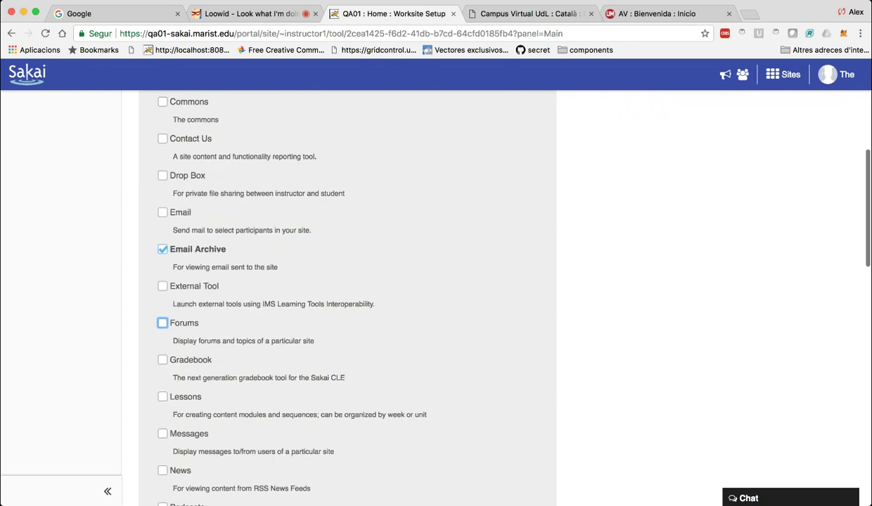
key(space)
key(Tab)
key(space)
scroll(347, 295, down, 3)
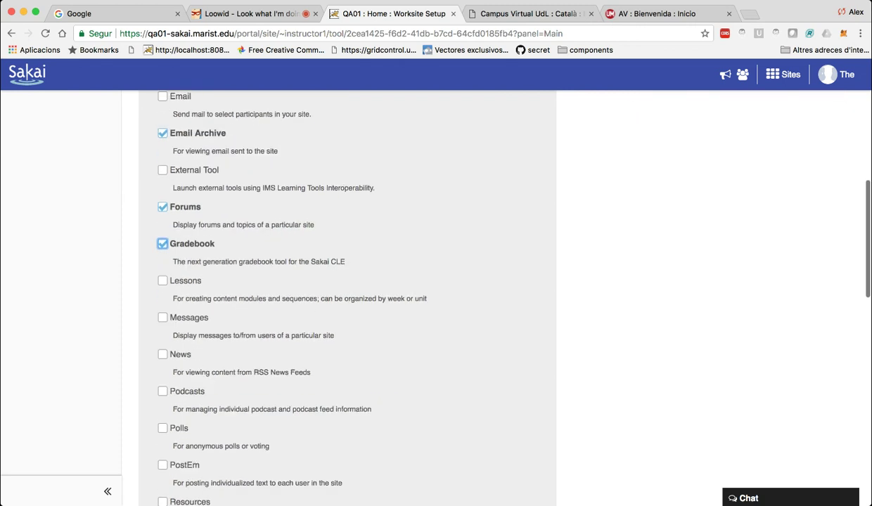
key(Tab)
key(Tab)
key(space)
scroll(347, 296, down, 3)
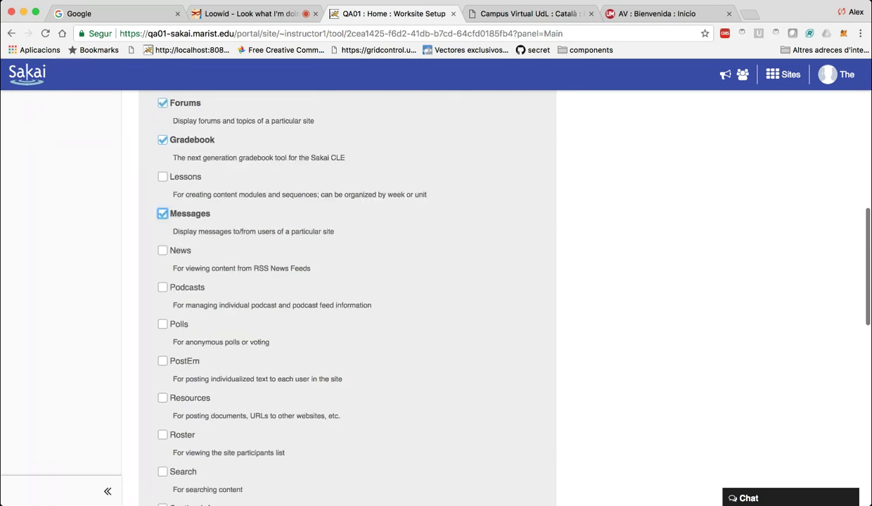
key(Tab)
key(Tab)
key(space)
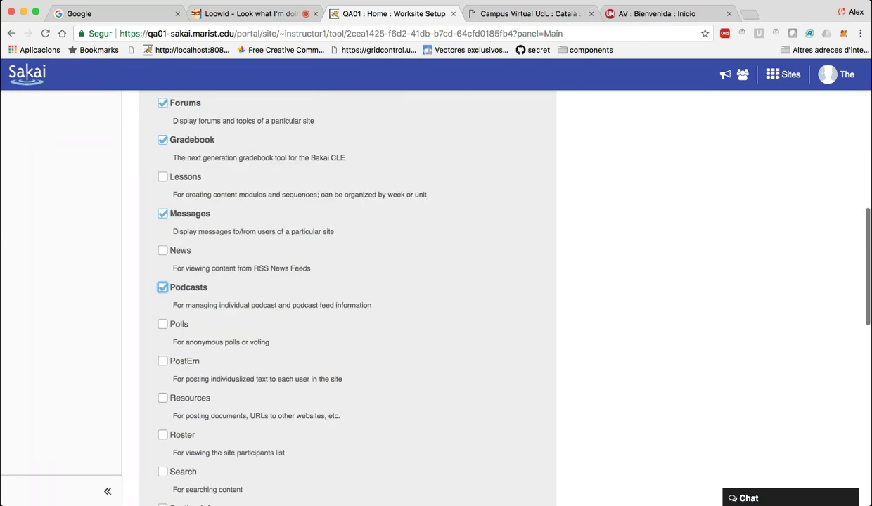
scroll(347, 295, down, 3)
key(Tab)
key(space)
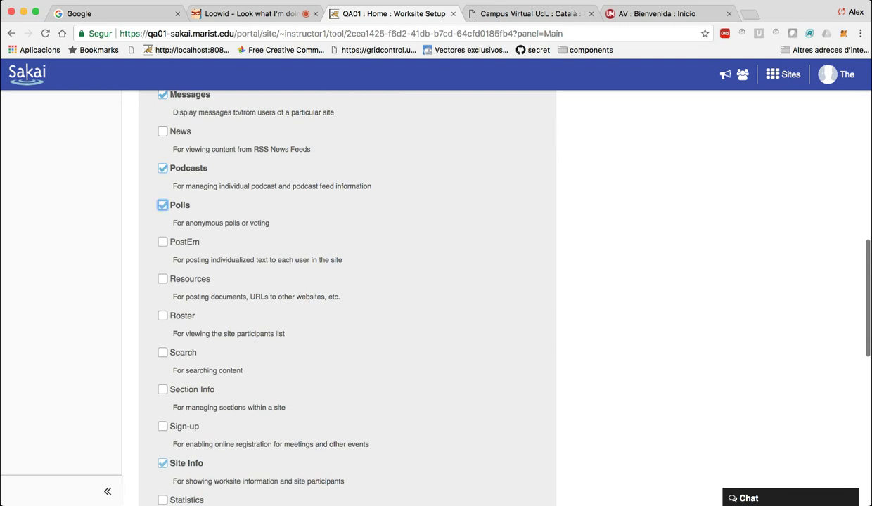
key(Tab)
key(Tab)
key(space)
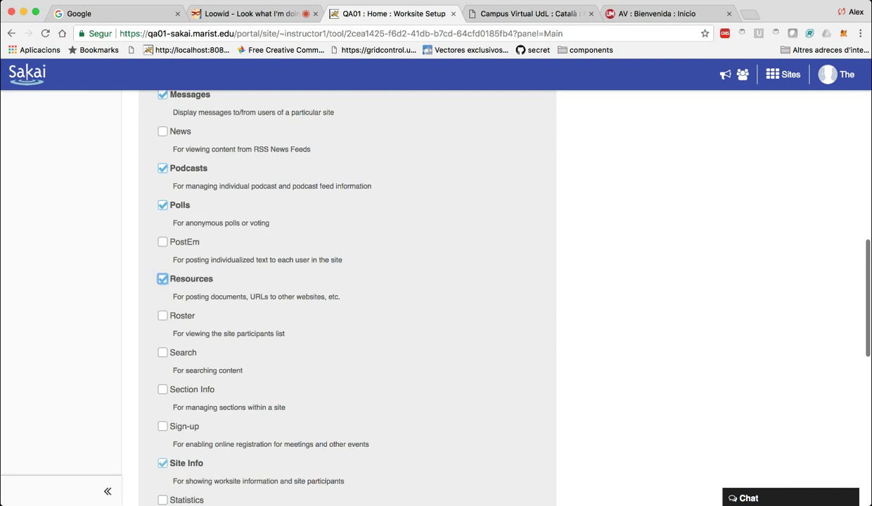
key(Tab)
key(space)
scroll(347, 295, down, 5)
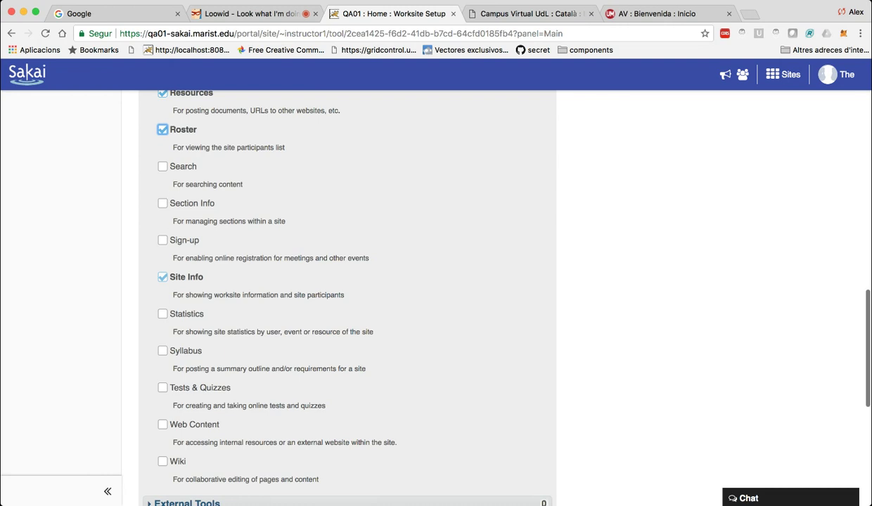
Enable Statistics, Syllabus, Tests & Quizzes and Wiki, briefly checking the External Tools list.
key(Tab)
key(Tab)
key(Tab)
key(Tab)
key(Tab)
key(space)
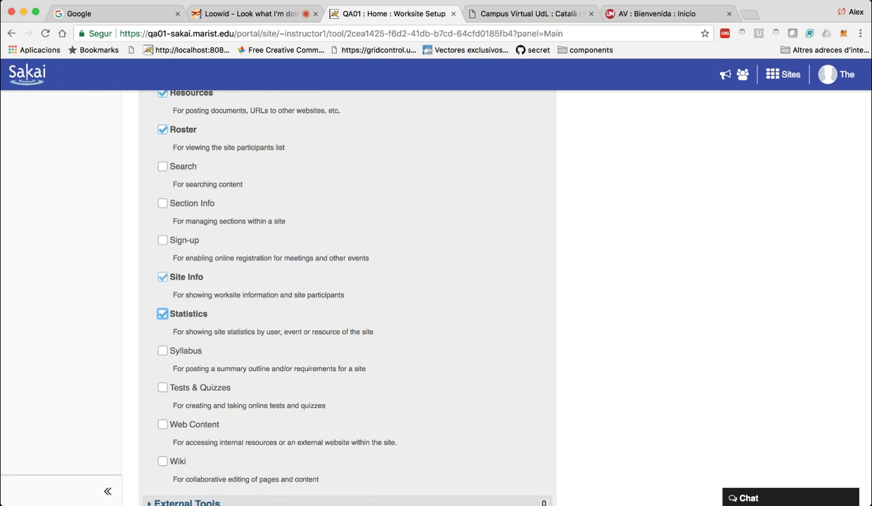
scroll(347, 295, down, 1)
scroll(146, 359, down, 3)
key(Tab)
key(space)
key(Tab)
key(space)
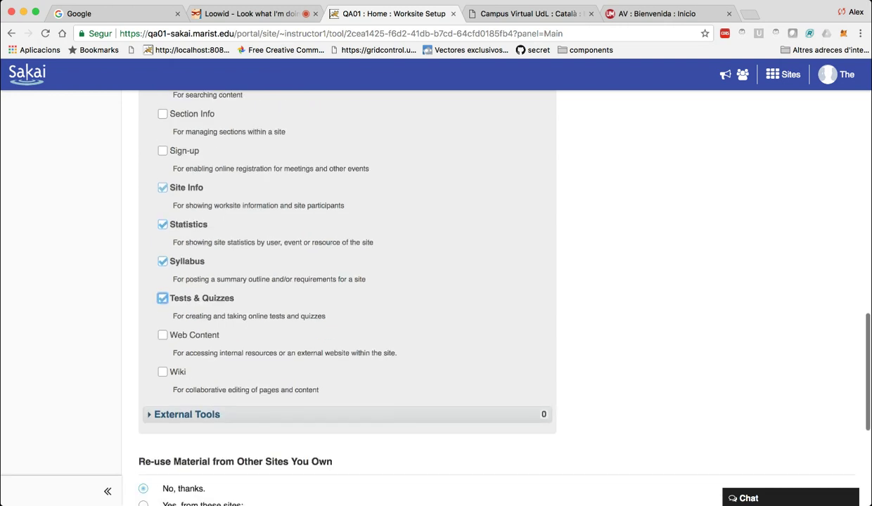
key(Tab)
key(Tab)
key(space)
scroll(488, 289, down, 3)
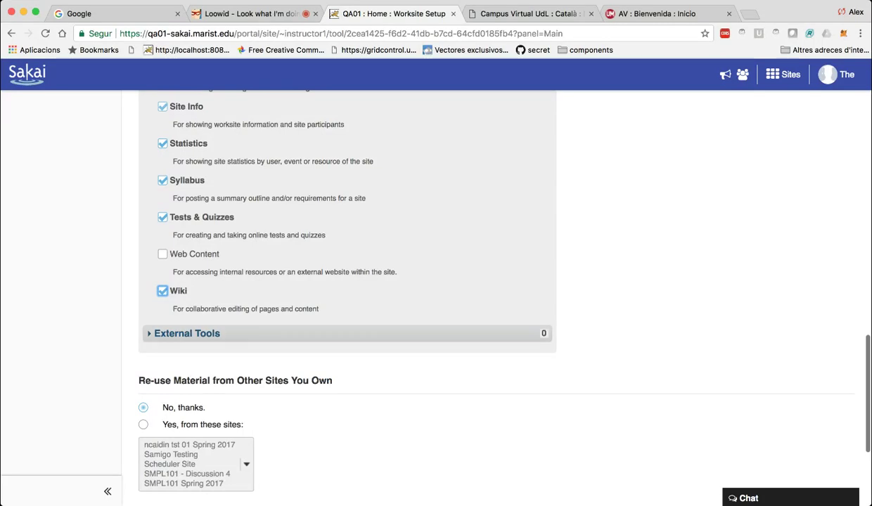
key(Tab)
key(Return)
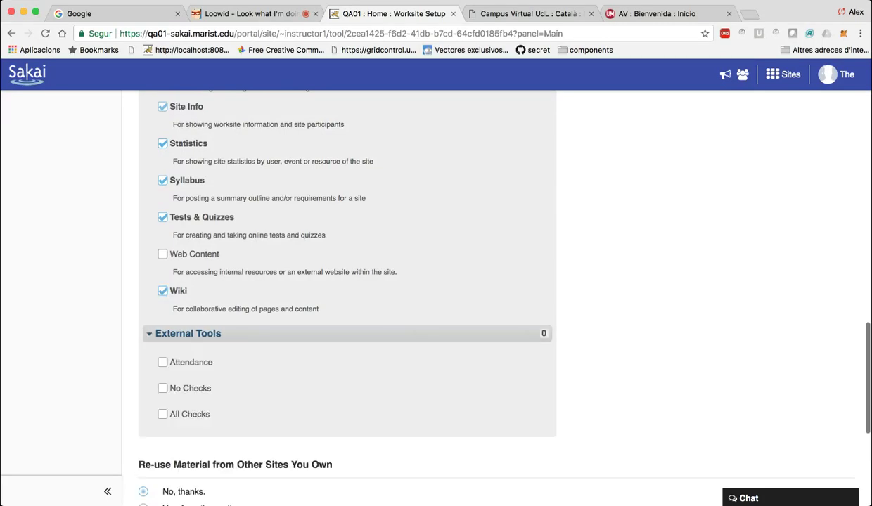
key(Return)
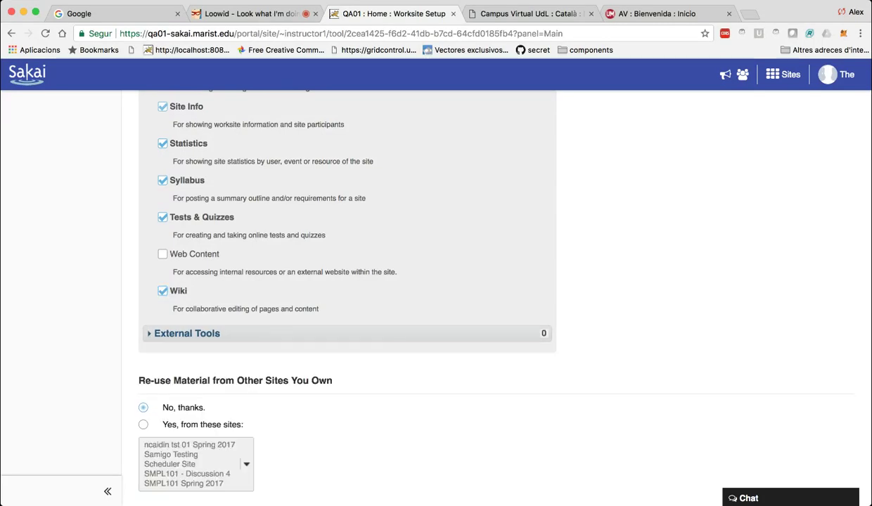
scroll(266, 391, down, 5)
On the tool customisation step, replace the site email address with demo-peum.
click(161, 378)
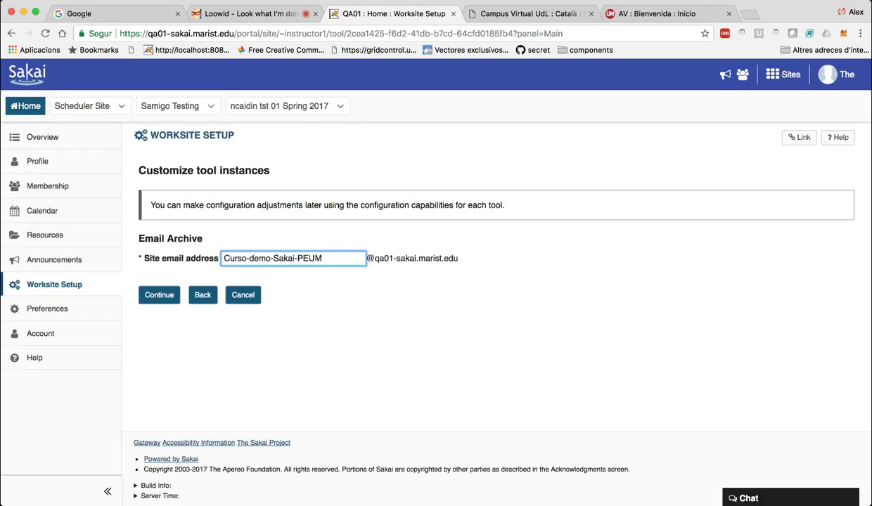
drag(322, 258, 222, 258)
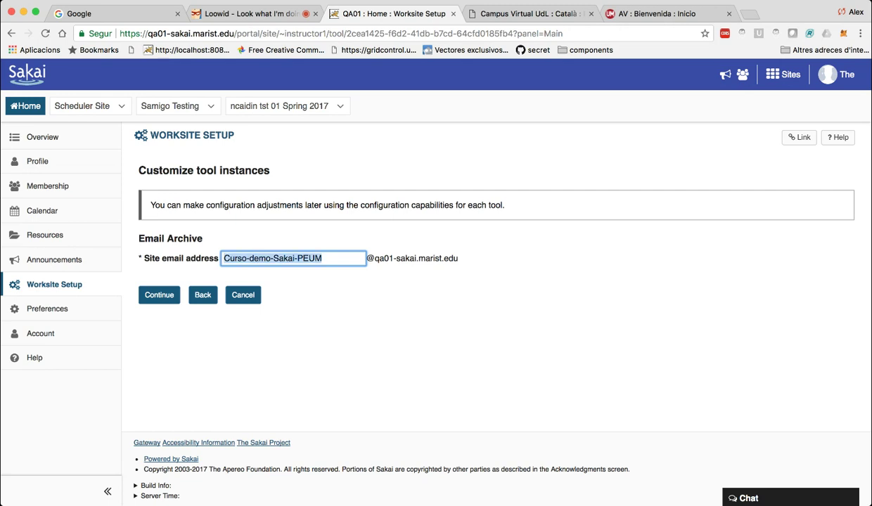
text(demo-peum)
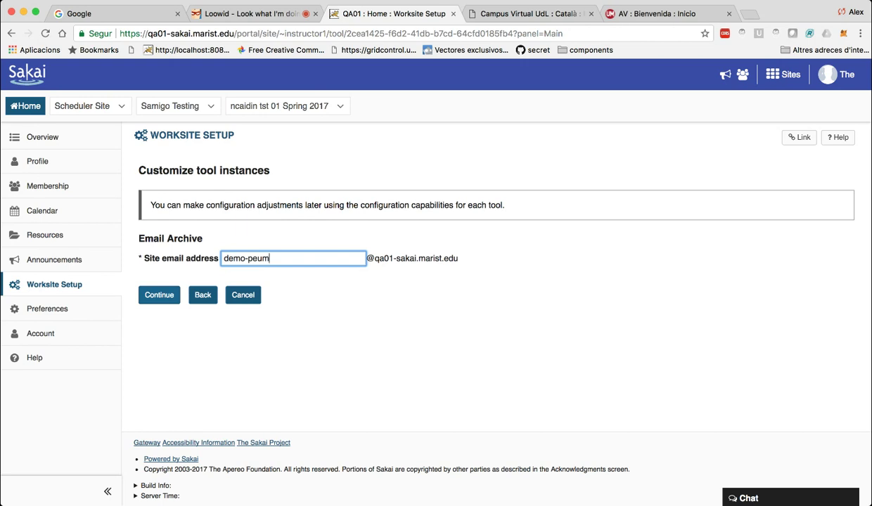
Keep the site published and limited to official members, then continue to the review summary.
click(159, 295)
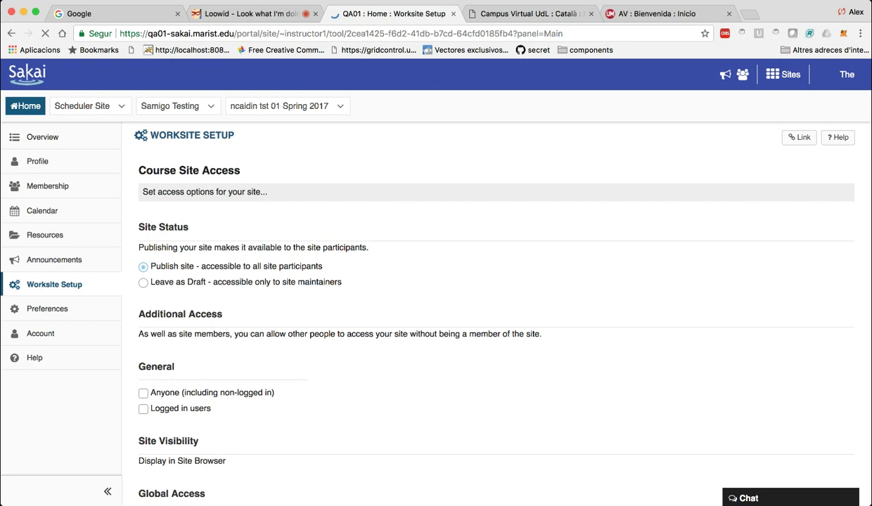
scroll(139, 297, down, 5)
scroll(139, 297, up, 2)
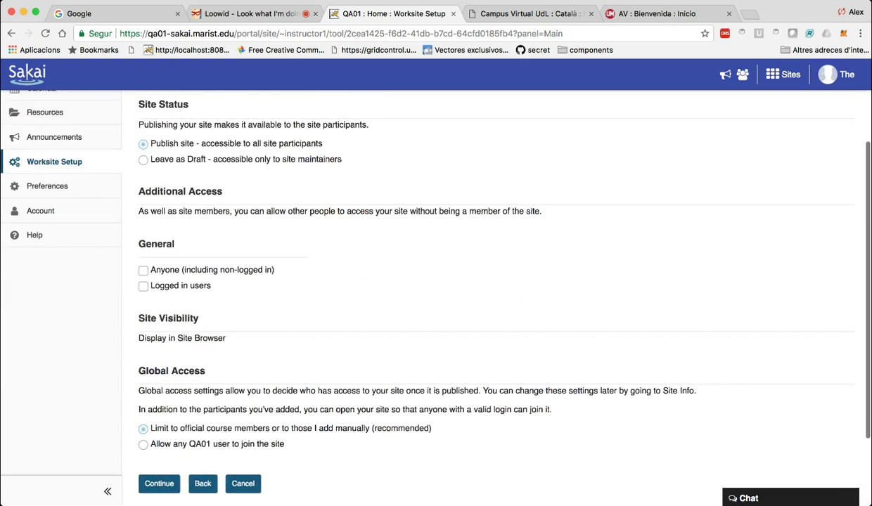
scroll(422, 287, down, 1)
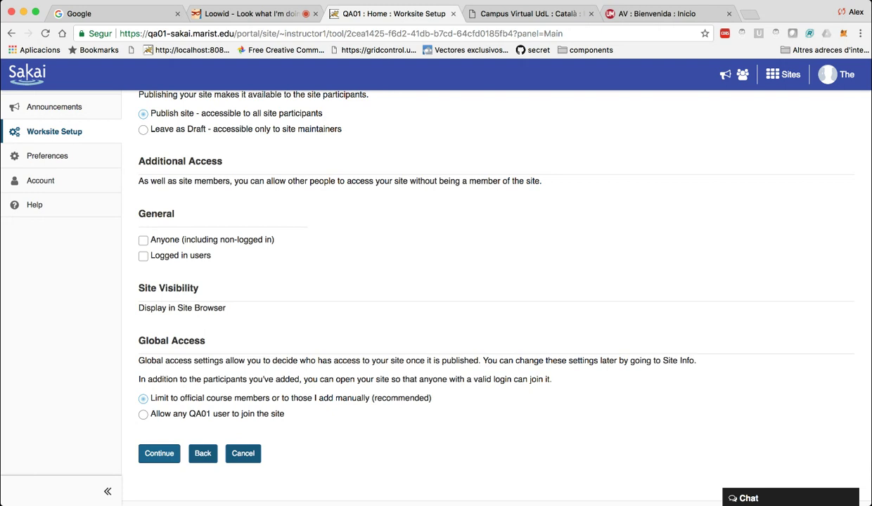
click(151, 453)
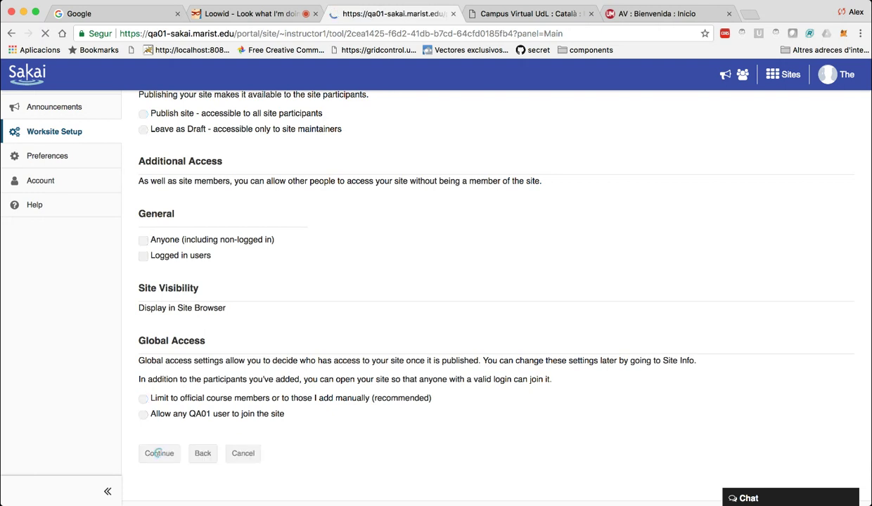
scroll(264, 400, down, 10)
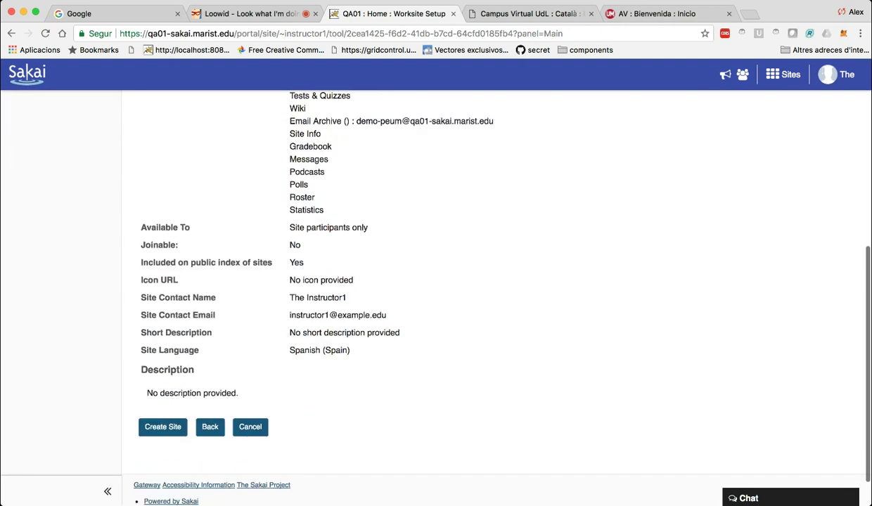
Create the site, check it in the Sites list, and open its Inicio home page.
click(163, 384)
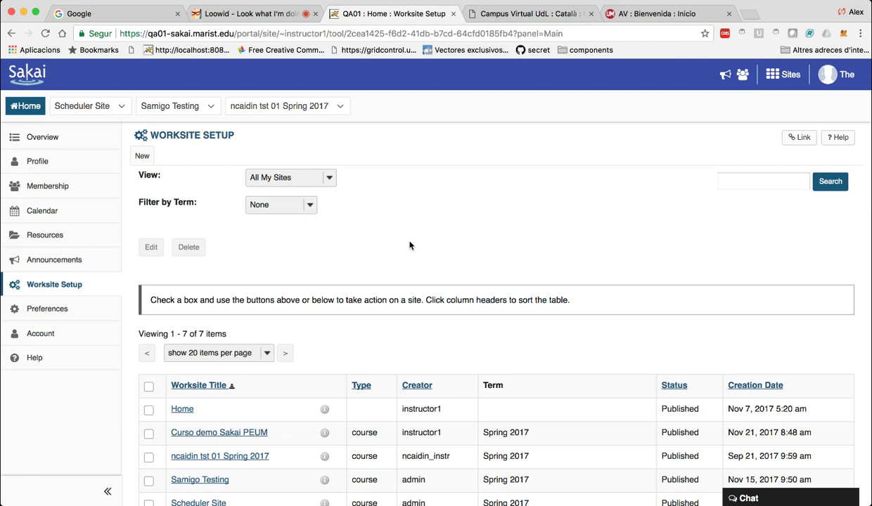
scroll(399, 242, down, 5)
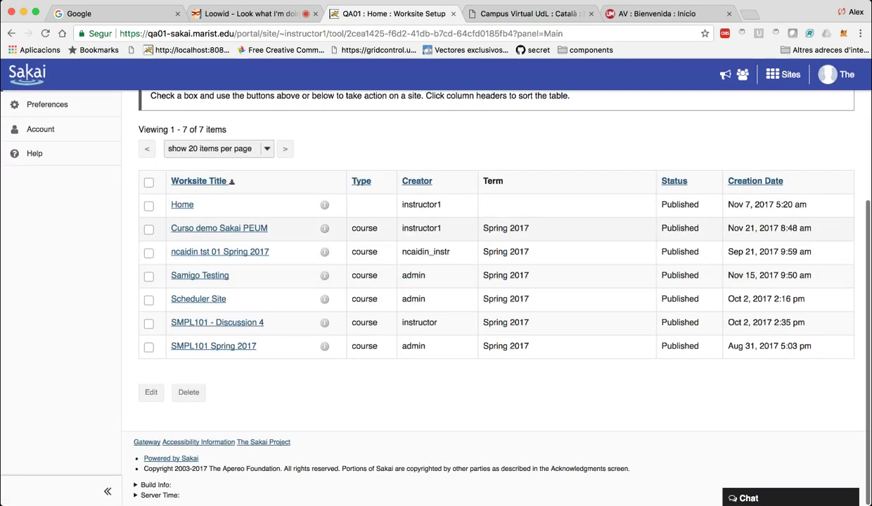
click(782, 74)
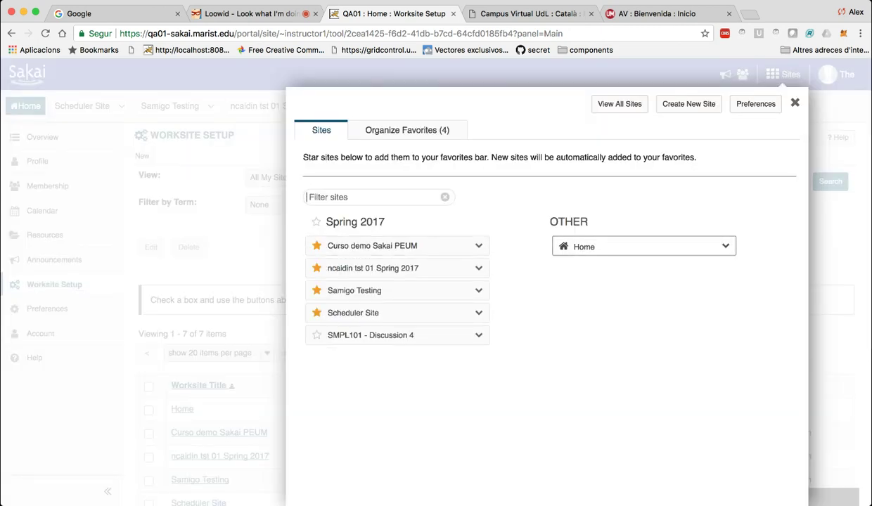
click(291, 152)
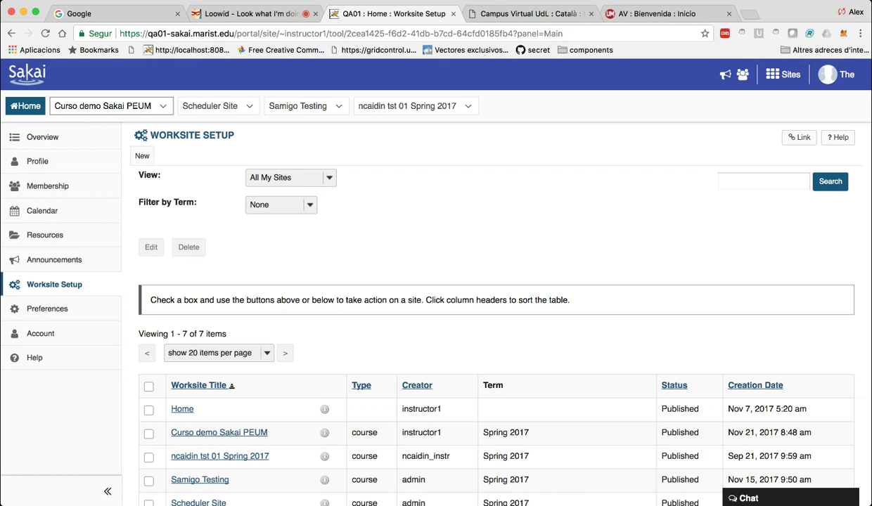
key(Return)
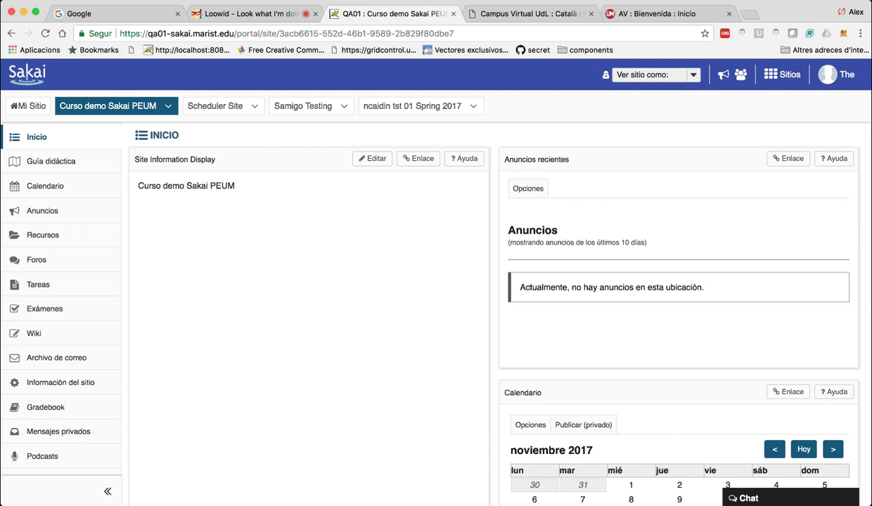
scroll(528, 310, down, 5)
scroll(529, 311, up, 5)
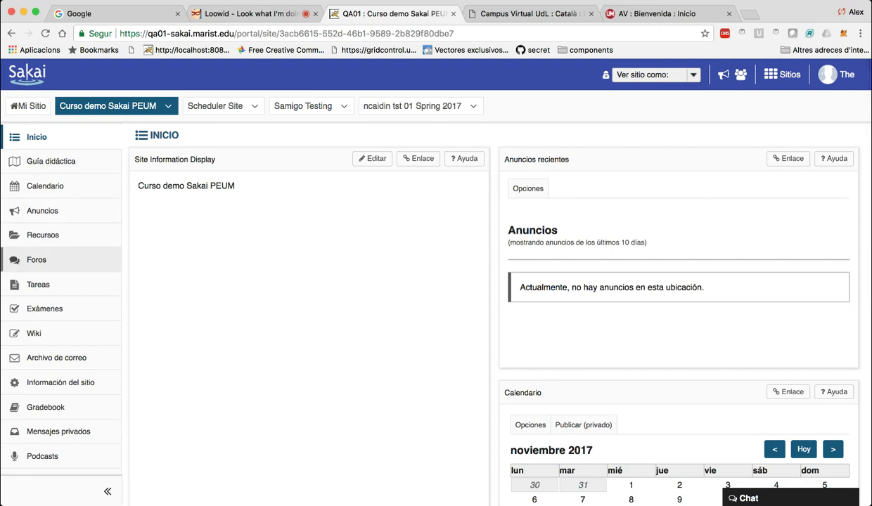
scroll(436, 296, down, 2)
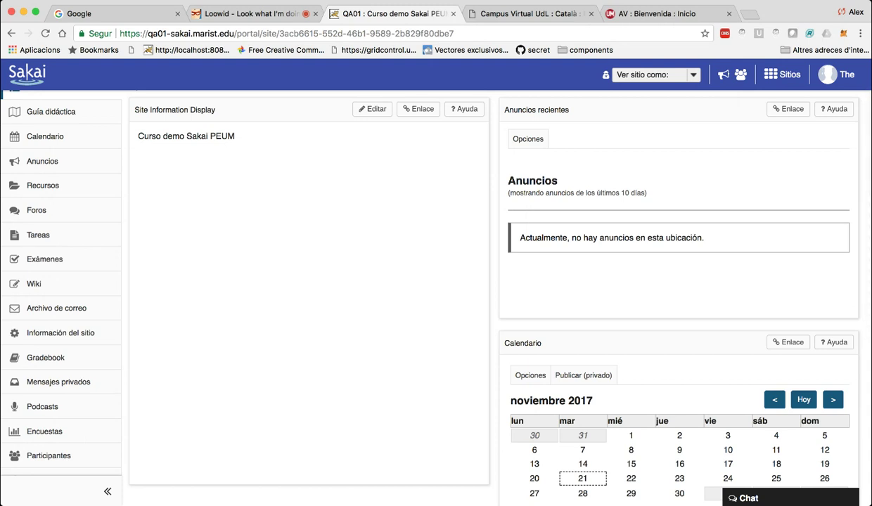
scroll(436, 296, down, 5)
scroll(436, 296, up, 6)
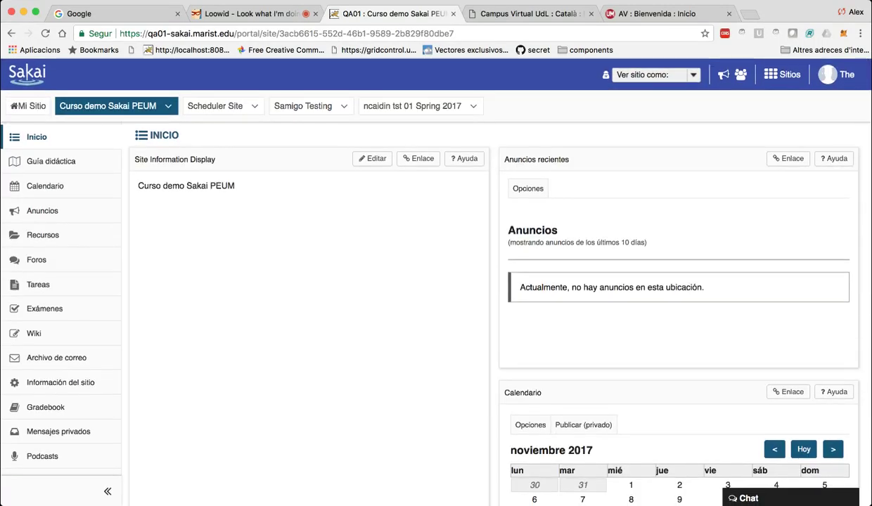
scroll(436, 295, down, 5)
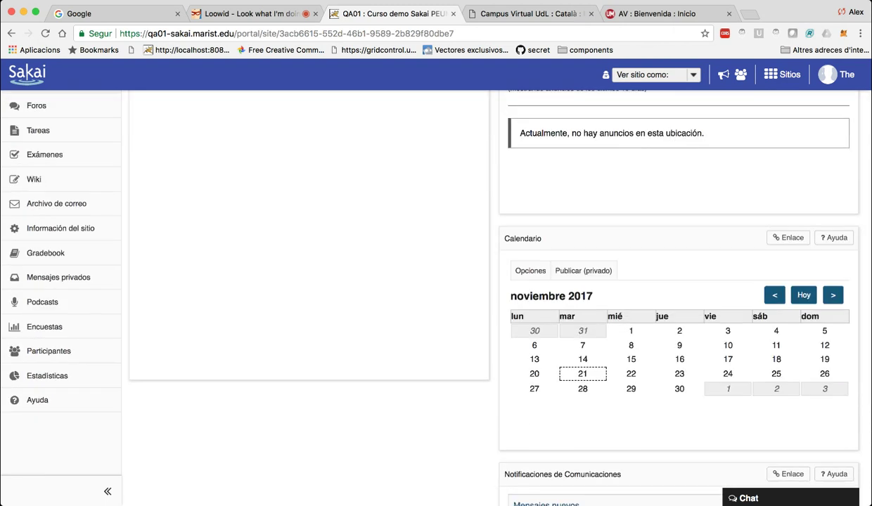
scroll(436, 295, down, 5)
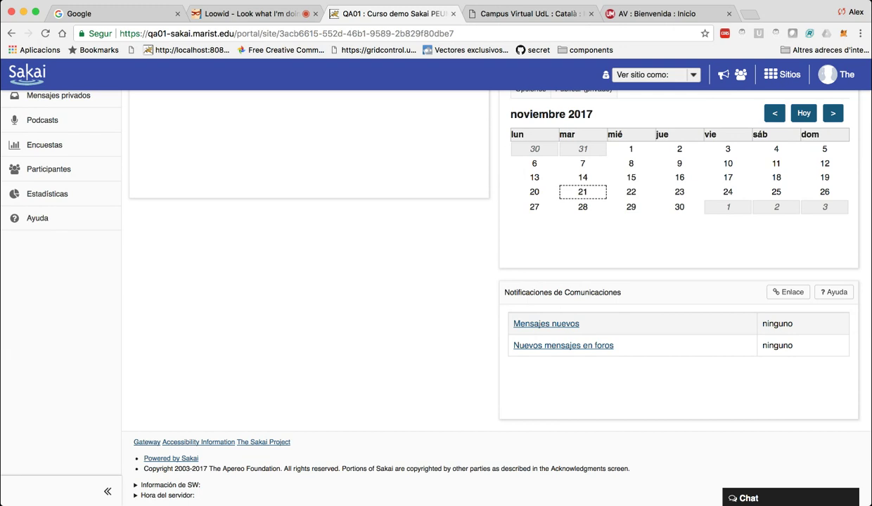
scroll(436, 288, up, 5)
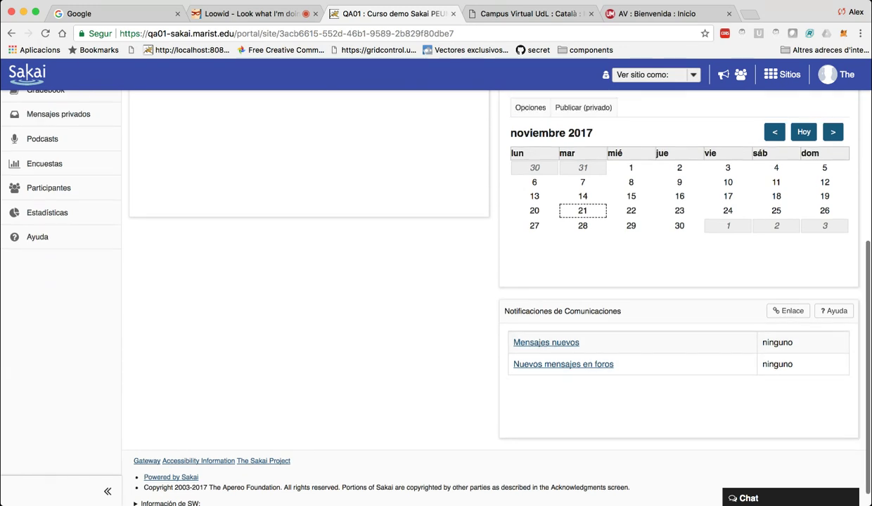
scroll(573, 391, up, 4)
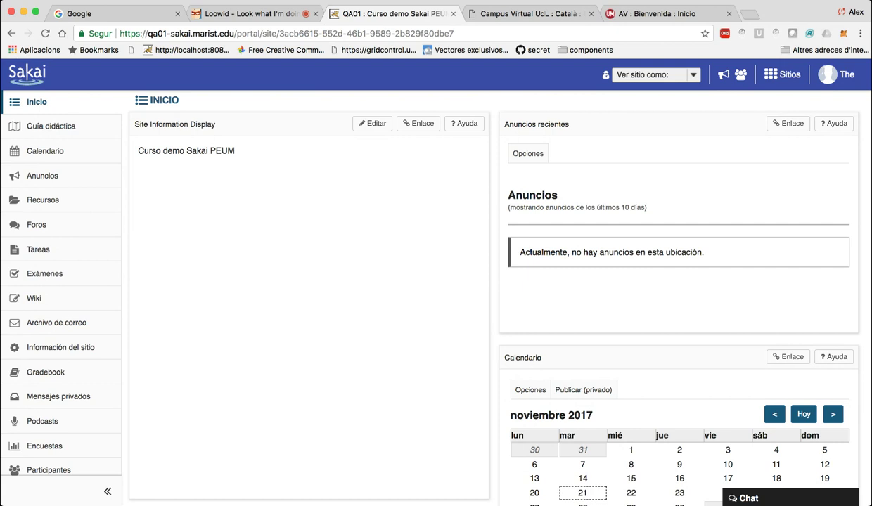
scroll(421, 288, down, 6)
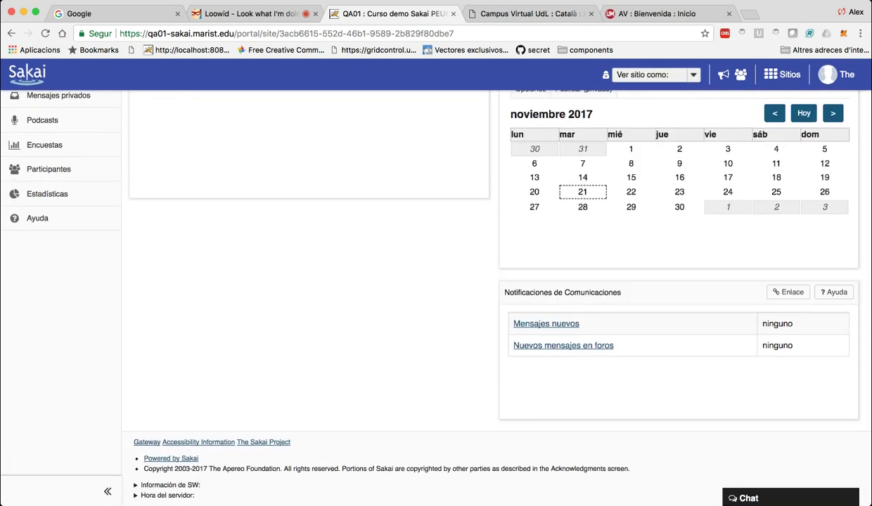
scroll(422, 289, up, 6)
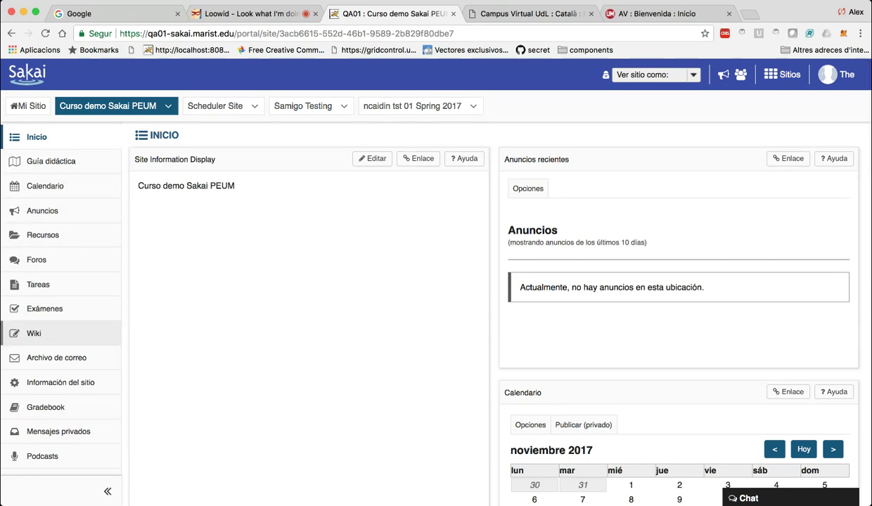
Open Guía didáctica, which has no guide yet, then the Participantes roster.
click(51, 161)
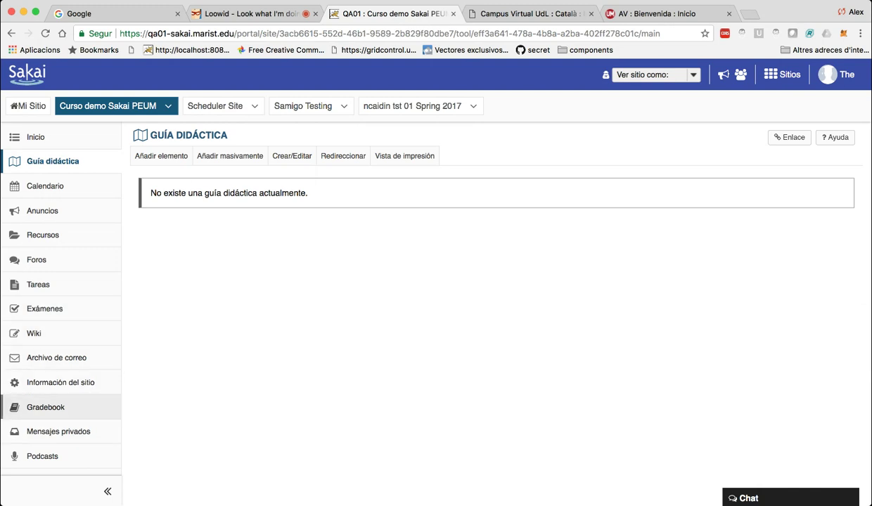
scroll(63, 422, down, 2)
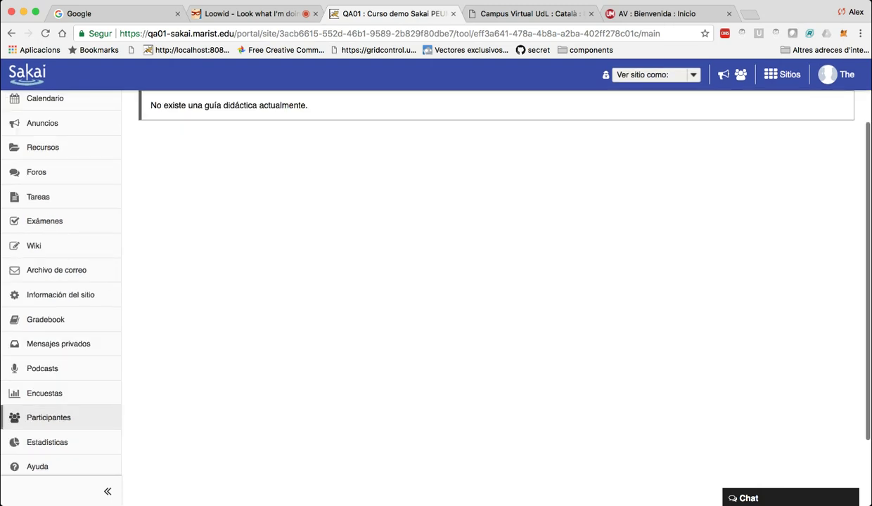
scroll(63, 417, down, 1)
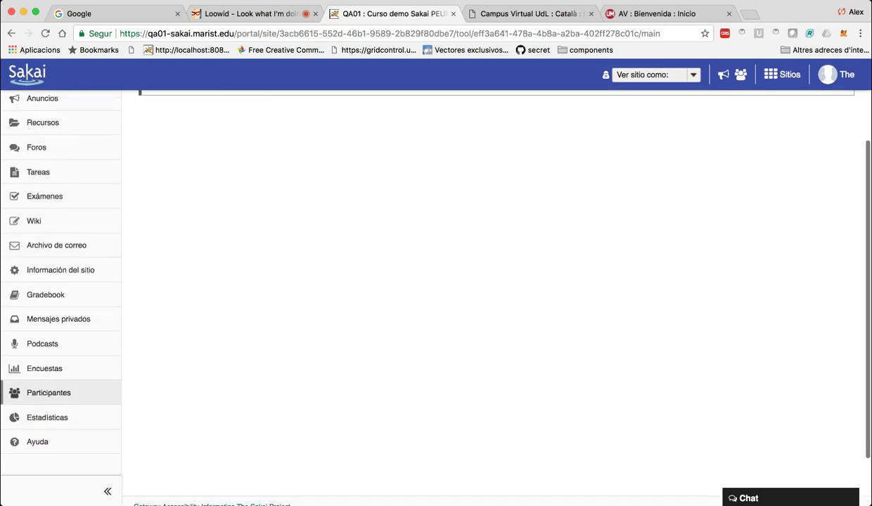
click(48, 392)
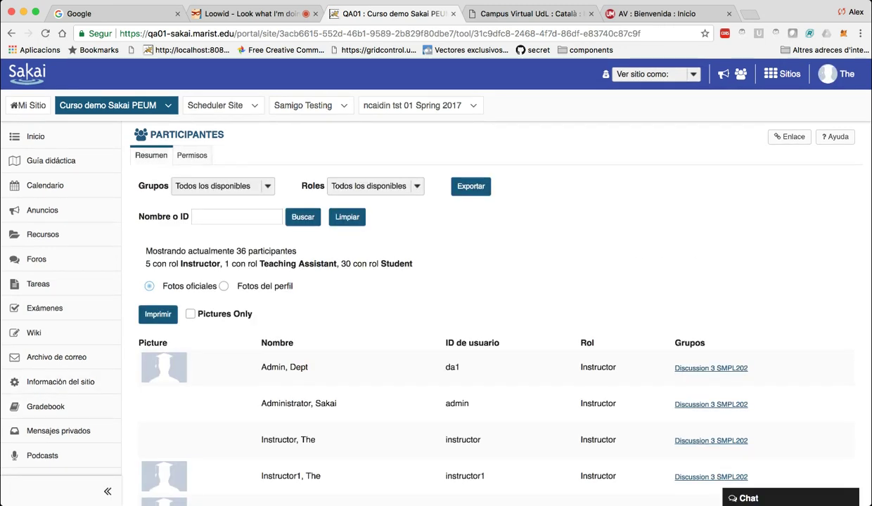
Scroll through the Participantes roster to review all 36 participants and their roles.
scroll(436, 281, down, 5)
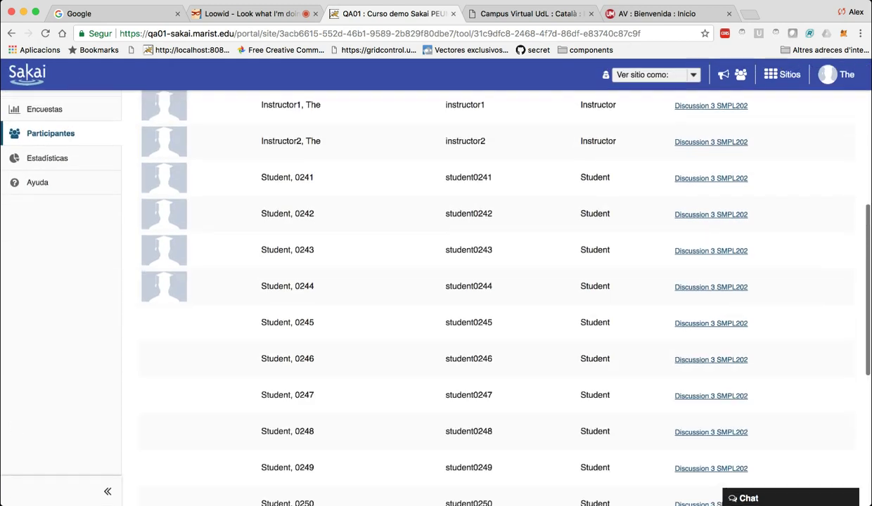
scroll(436, 282, down, 5)
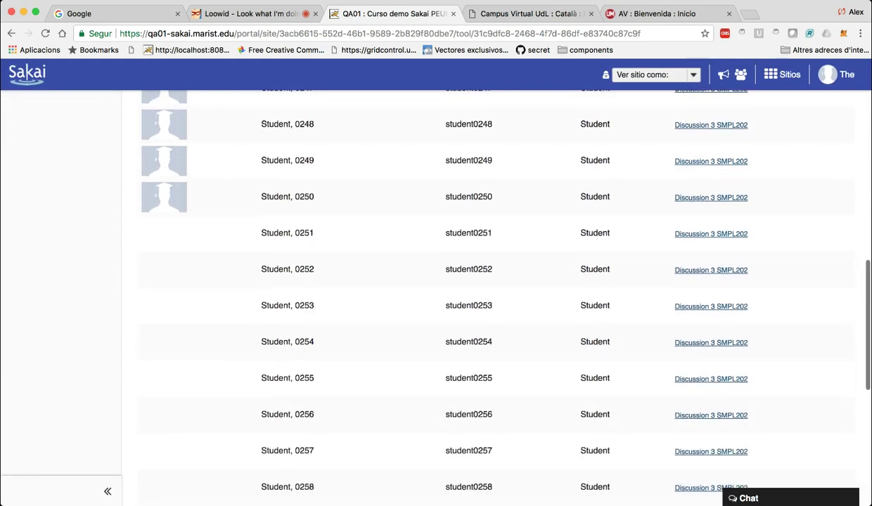
scroll(435, 281, up, 3)
scroll(489, 289, up, 12)
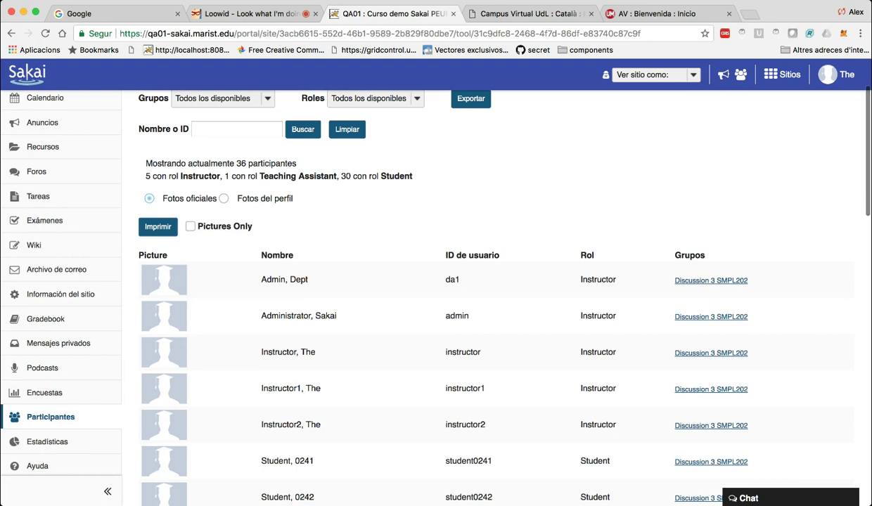
scroll(436, 289, down, 3)
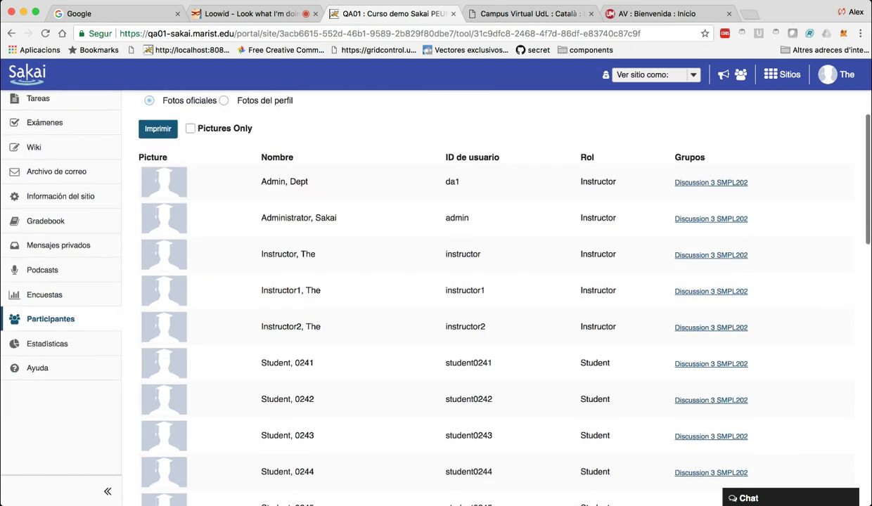
scroll(243, 320, down, 2)
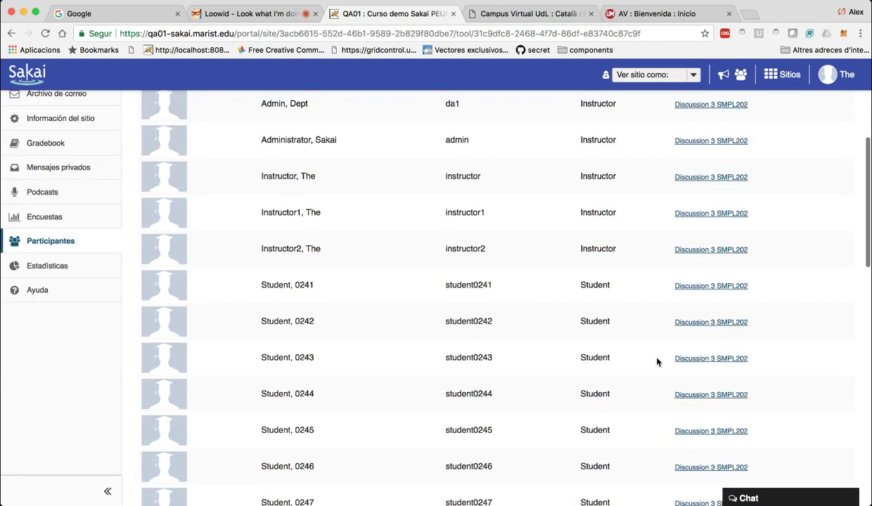
scroll(638, 351, up, 2)
scroll(585, 335, up, 5)
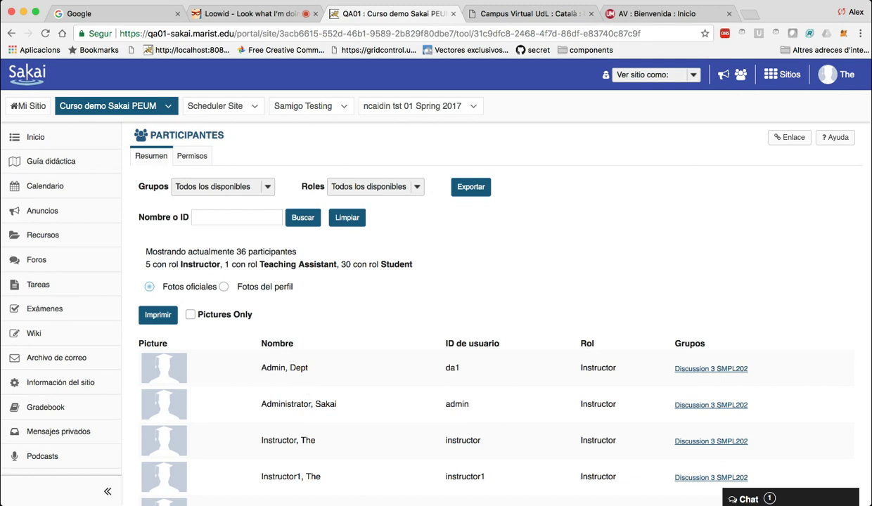
scroll(496, 295, down, 6)
scroll(243, 337, down, 3)
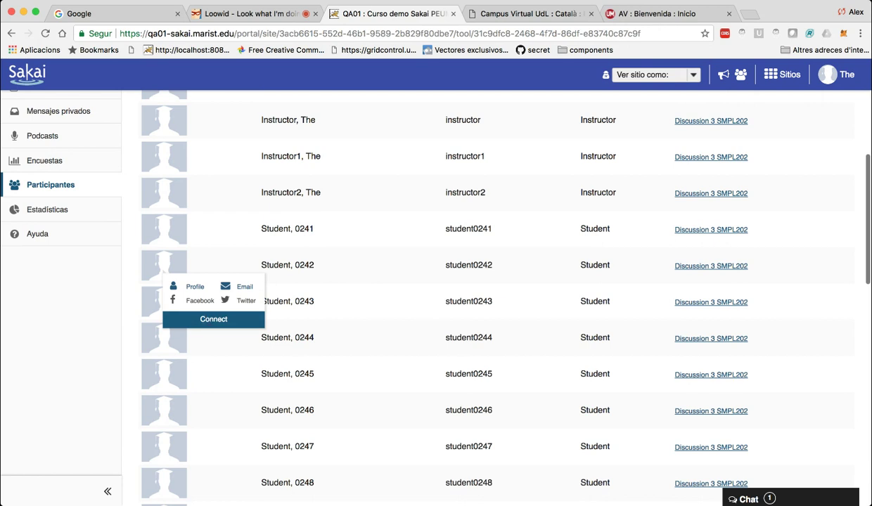
mouse_move(163, 301)
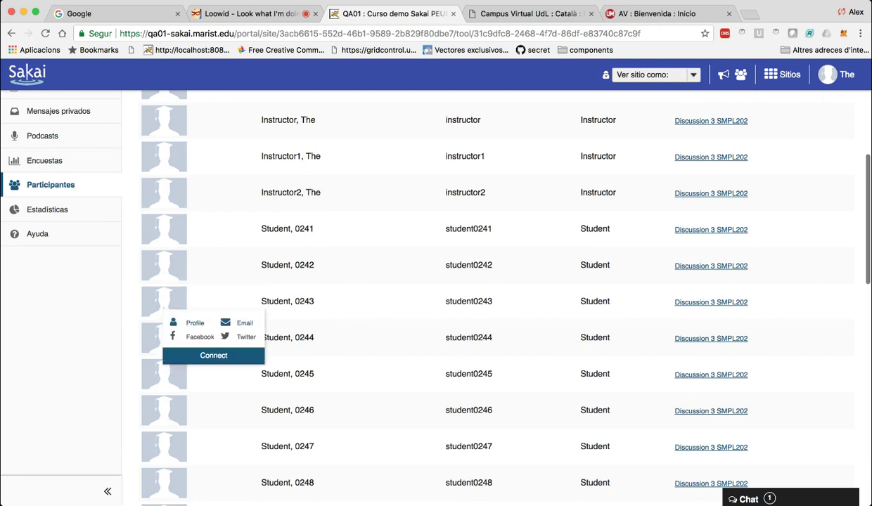
scroll(422, 288, up, 3)
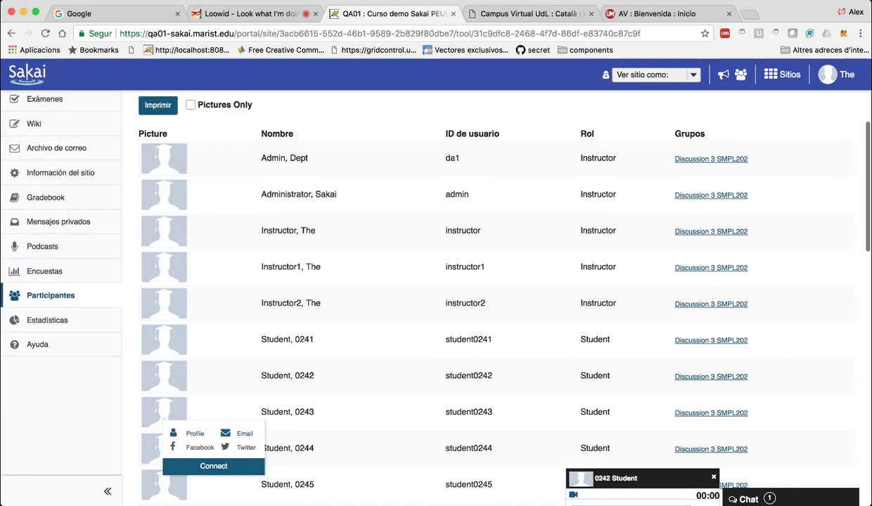
Reply 'hola alumno' to the student's chat greeting, then close the chat.
click(616, 478)
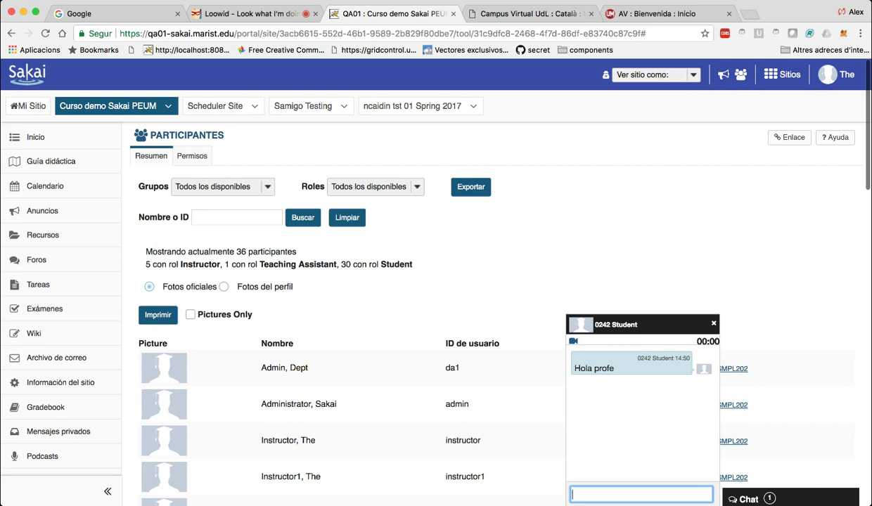
scroll(422, 289, down, 1)
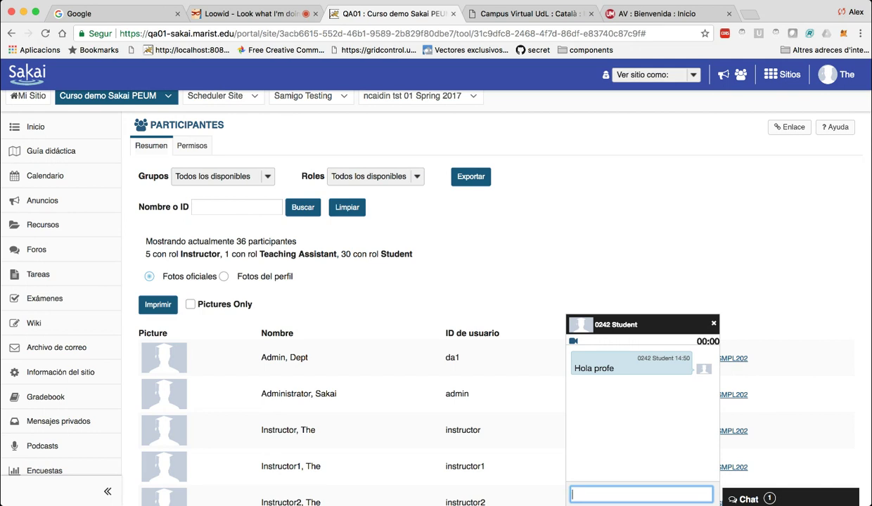
text(hola alumno)
key(Return)
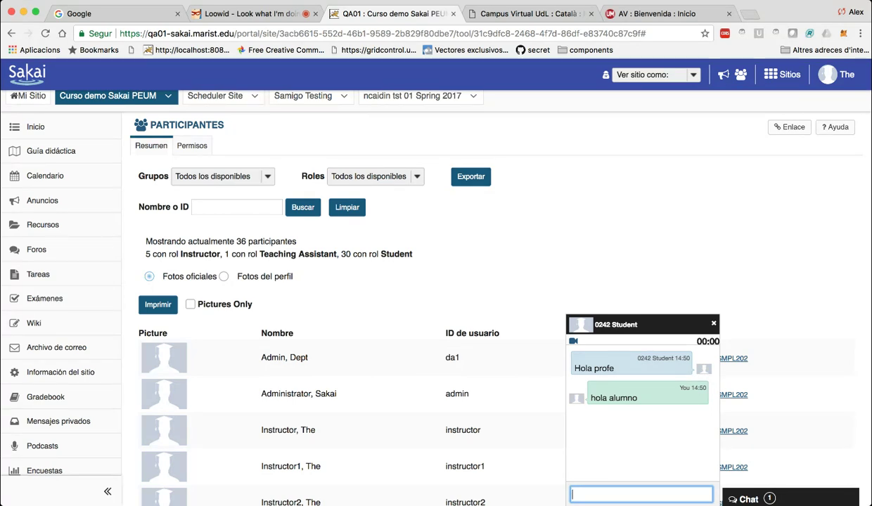
click(748, 499)
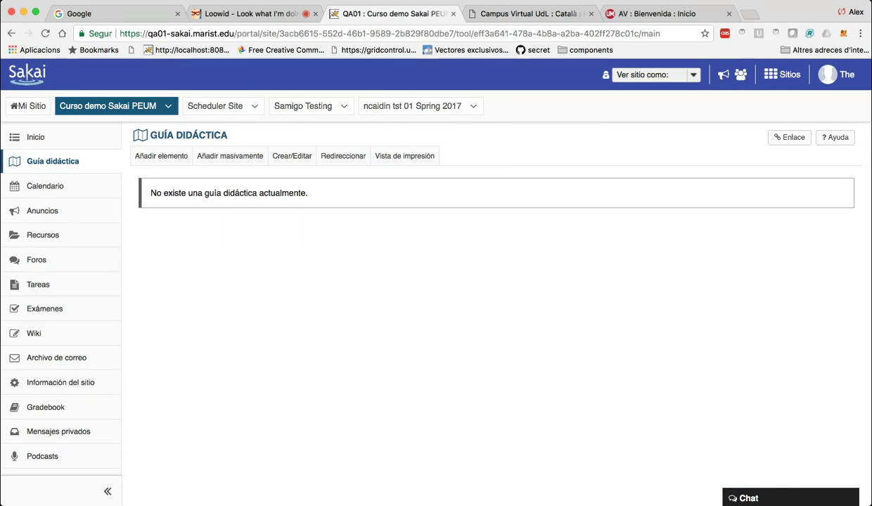
Publish a syllabus item titled 'Semana 1' with content 'Estudiaremos los fósiles.'.
click(161, 156)
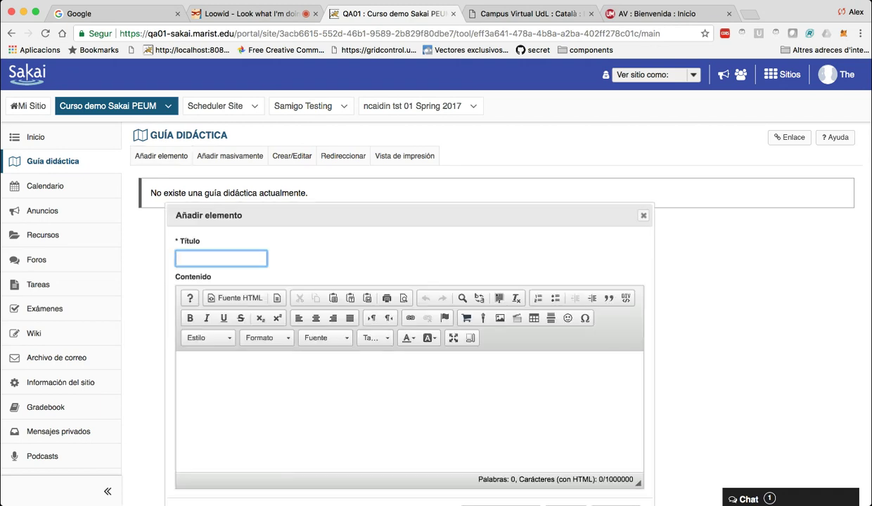
text(Semana 1)
key(Tab)
text(Estudir)
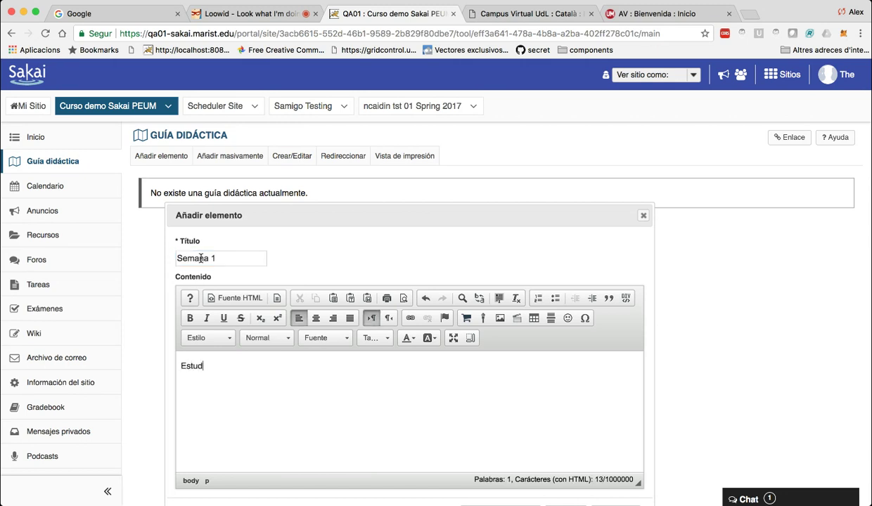
key(BackSpace)
text(aremos los fósiles.)
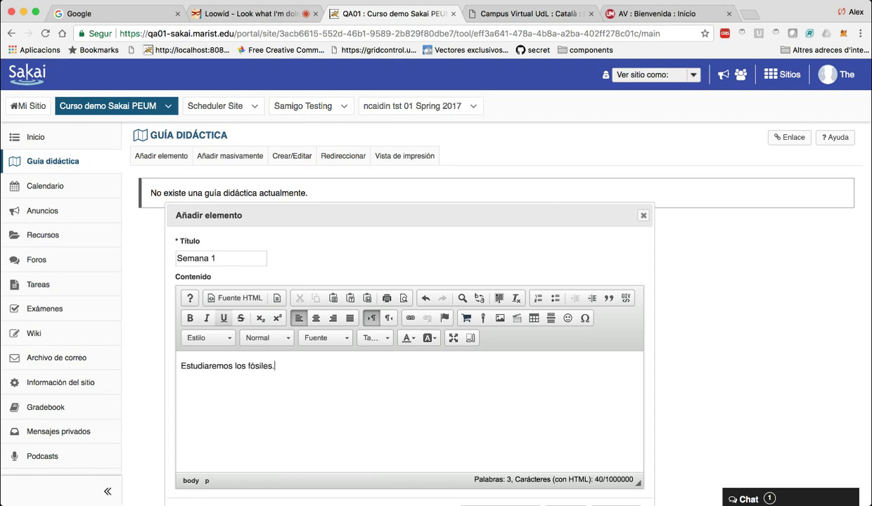
scroll(217, 306, down, 5)
scroll(218, 306, up, 5)
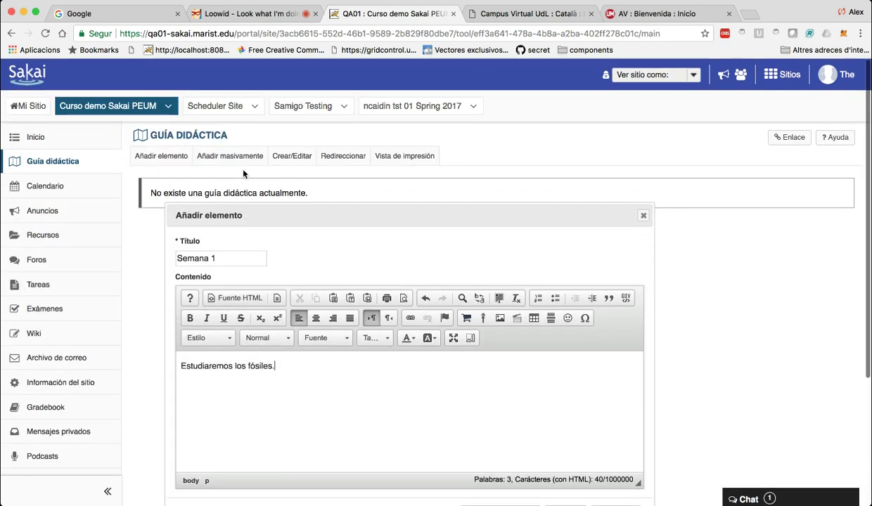
scroll(455, 327, down, 3)
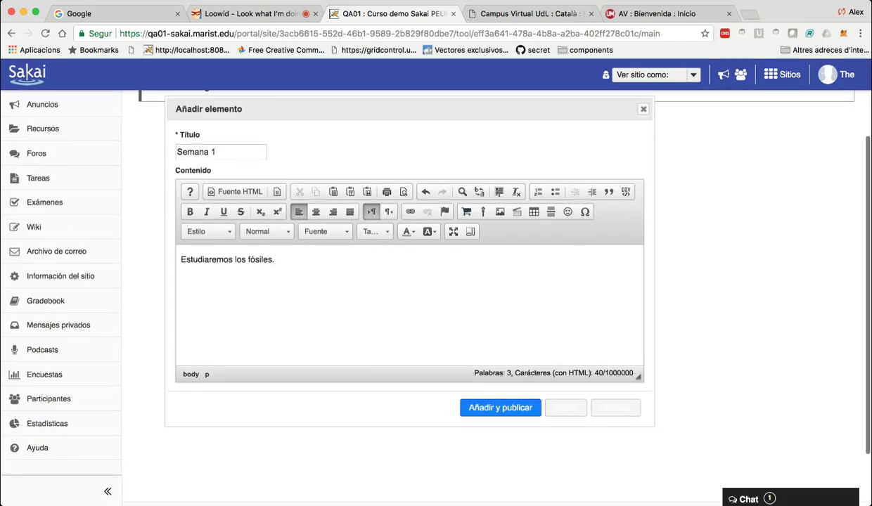
click(492, 408)
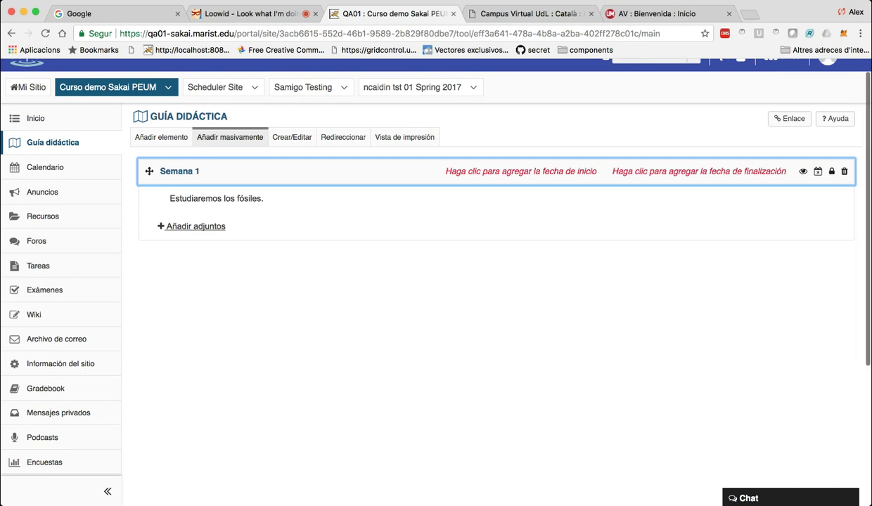
click(230, 137)
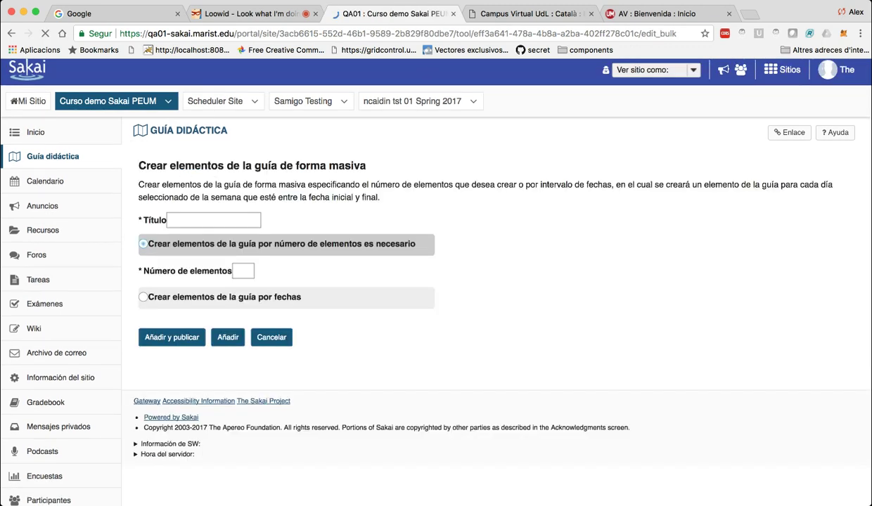
scroll(421, 281, down, 4)
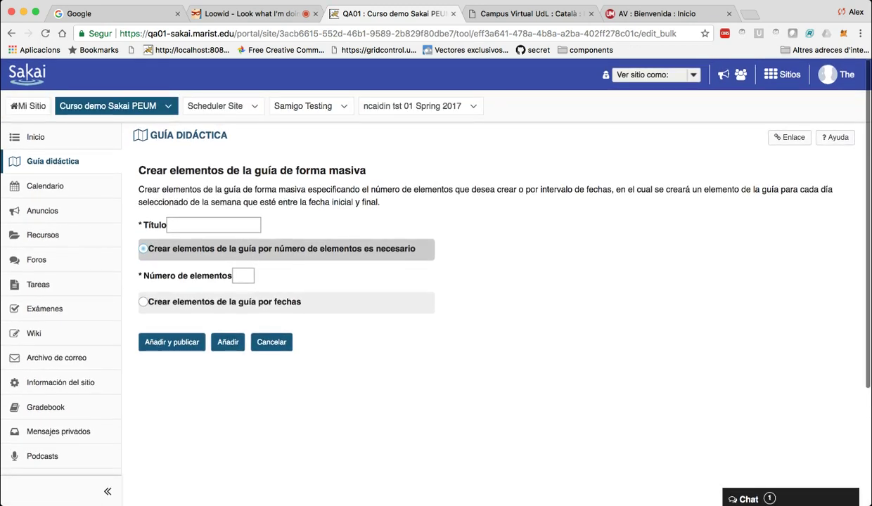
click(271, 342)
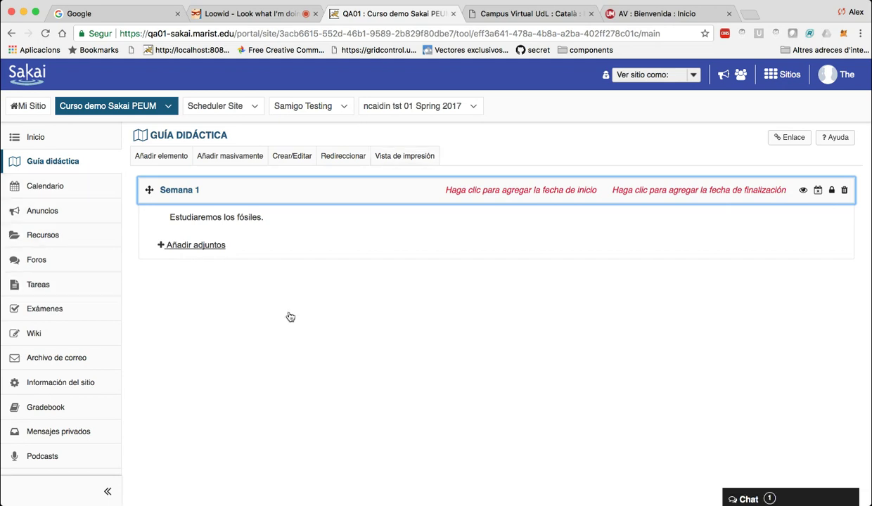
Publish a syllabus item titled 'Semana 2' with content 'Discutir publicamente....'.
click(161, 156)
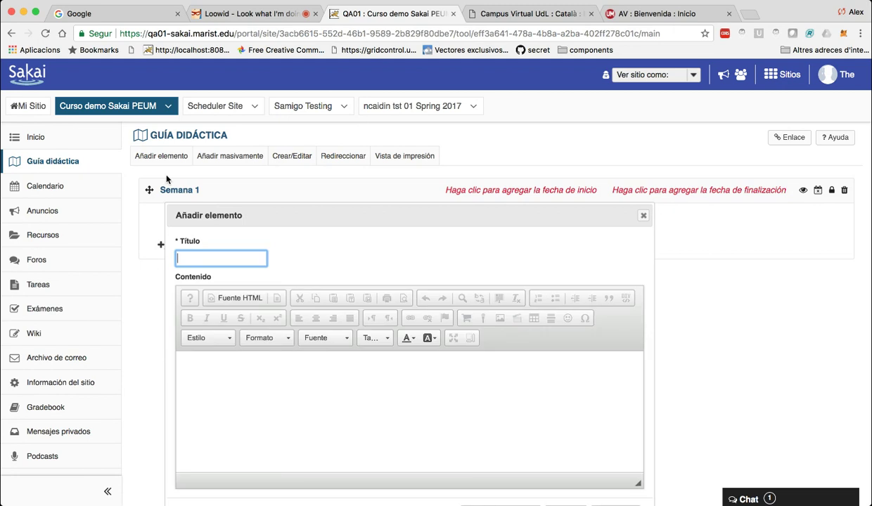
text(Semana 2)
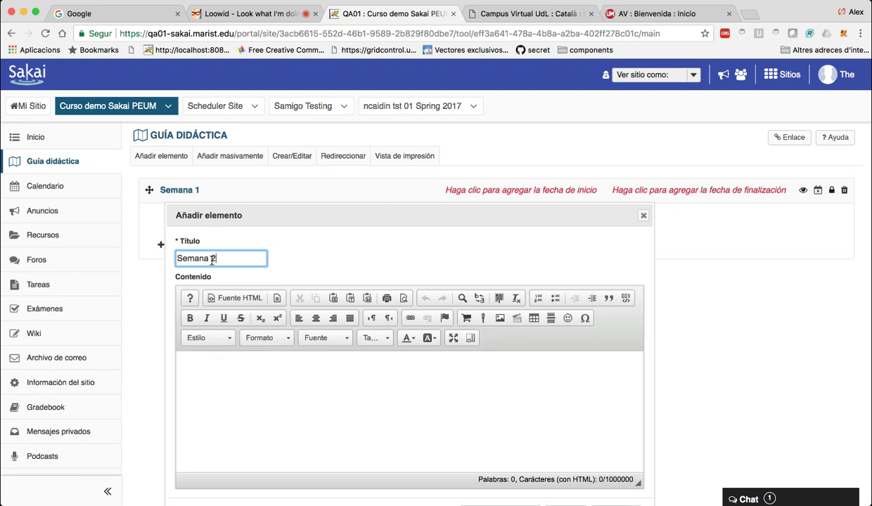
key(Tab)
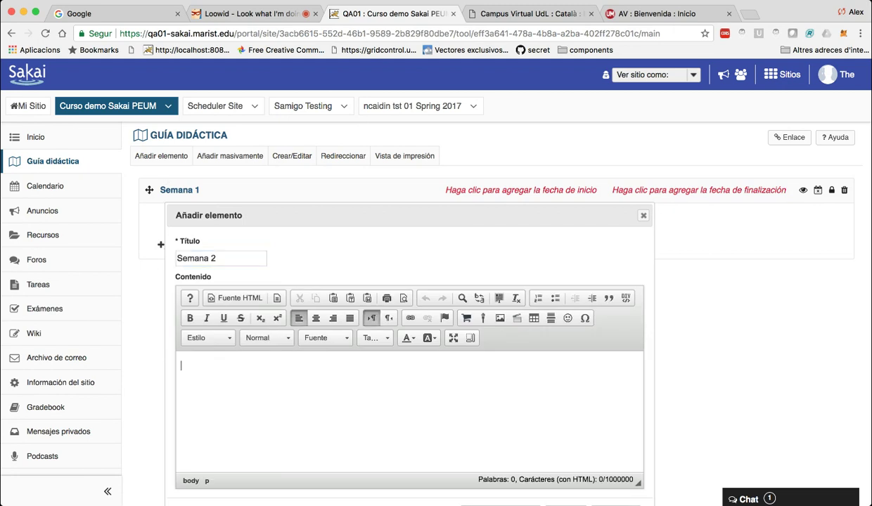
text(Discut)
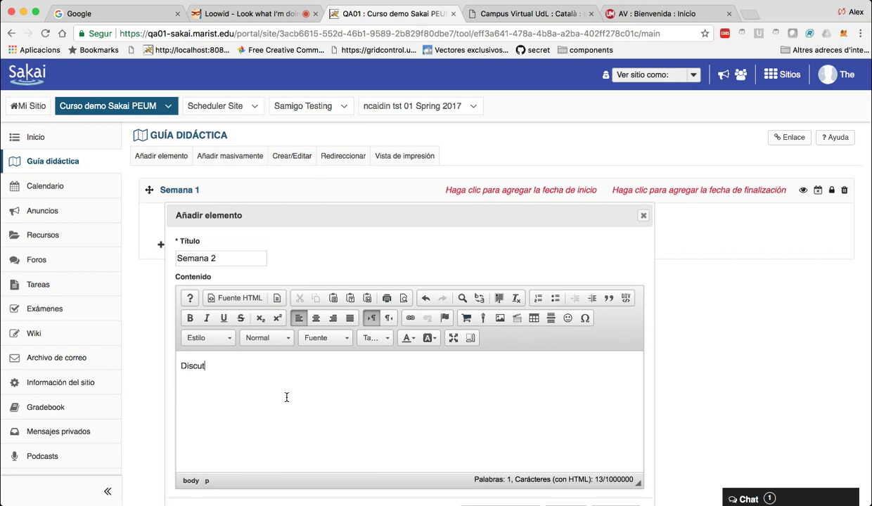
text(ir publicamente....)
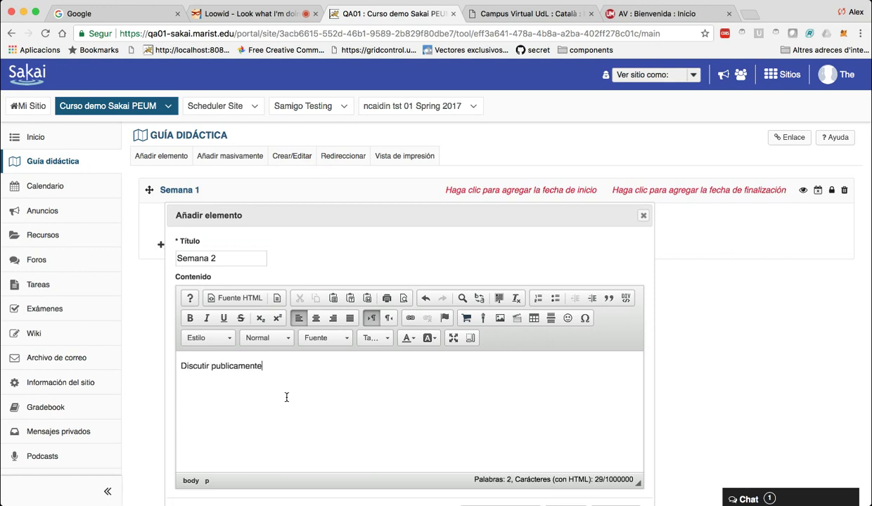
scroll(287, 397, down, 2)
scroll(286, 398, down, 4)
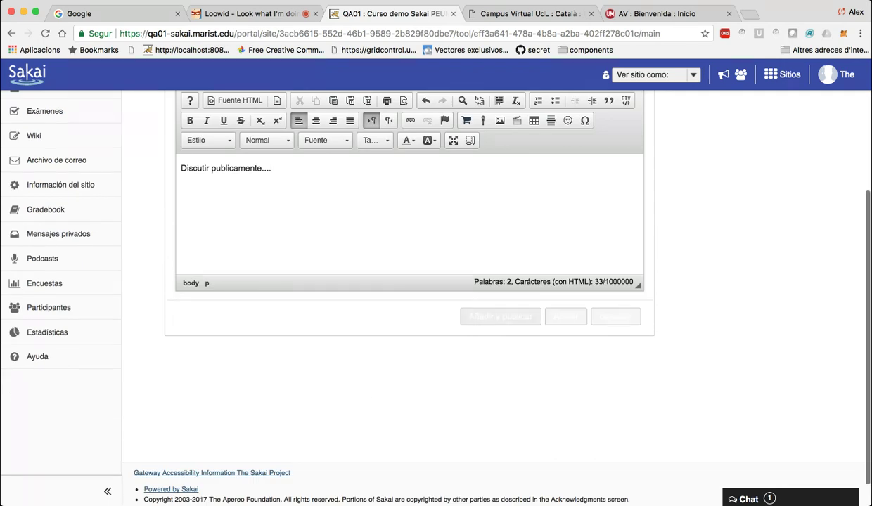
click(498, 313)
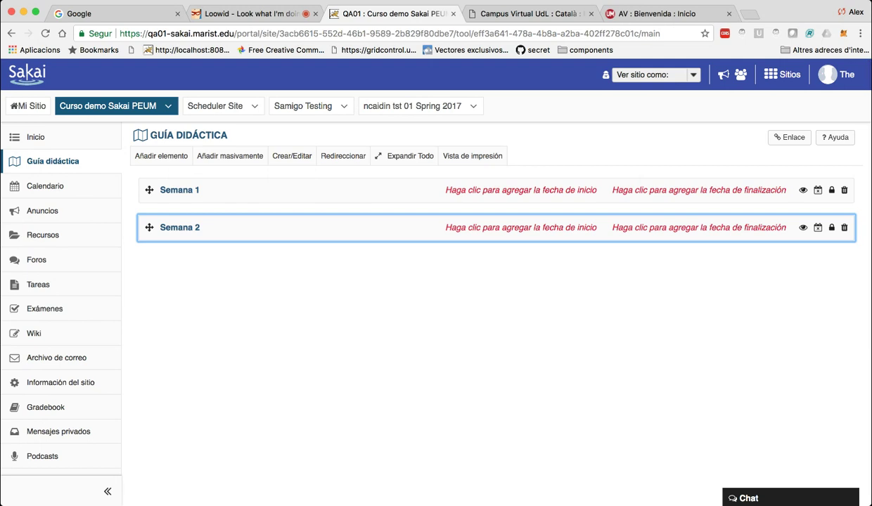
scroll(421, 281, down, 5)
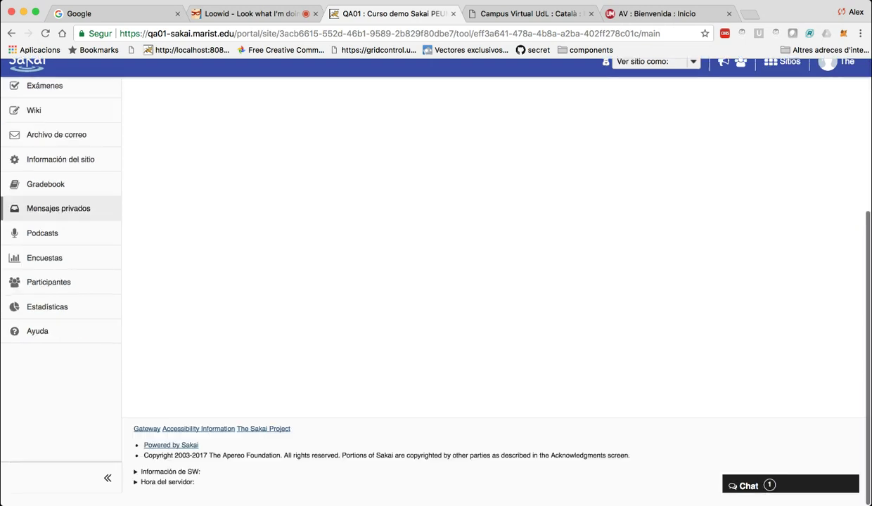
scroll(422, 281, up, 4)
scroll(422, 281, up, 2)
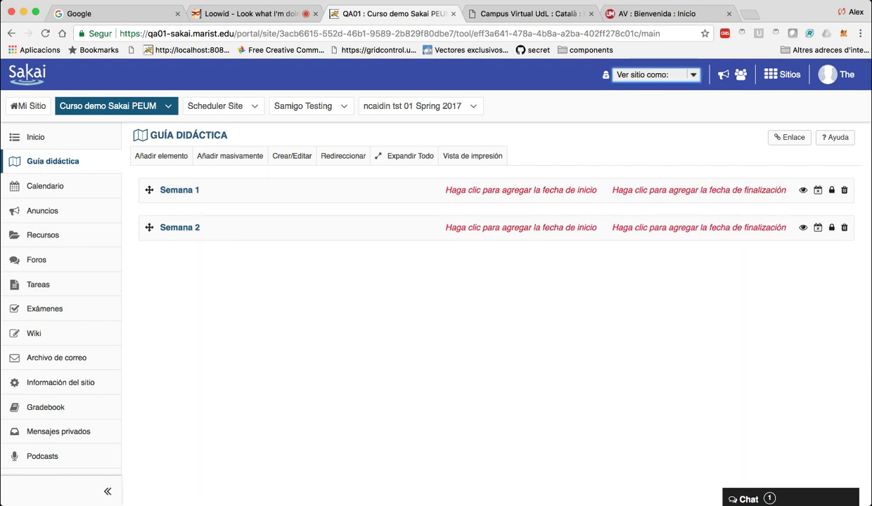
key(Down)
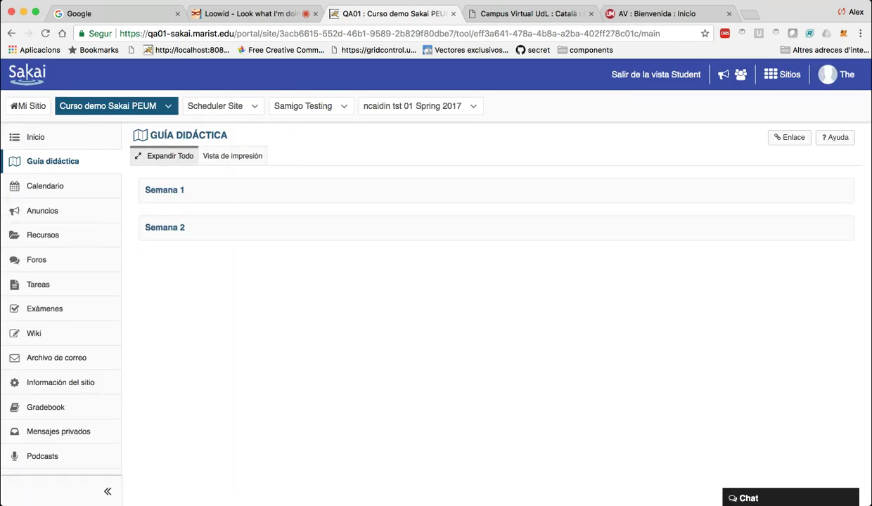
click(168, 156)
scroll(169, 155, down, 5)
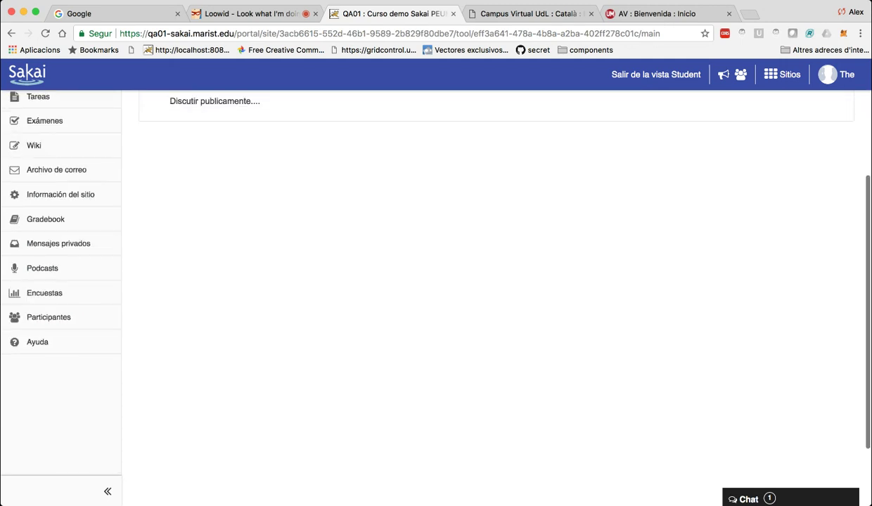
scroll(172, 209, up, 5)
click(172, 197)
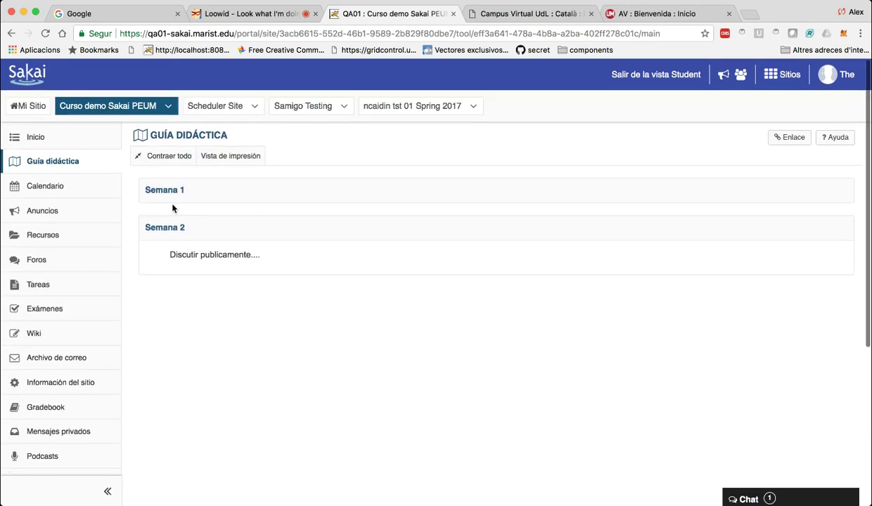
click(164, 227)
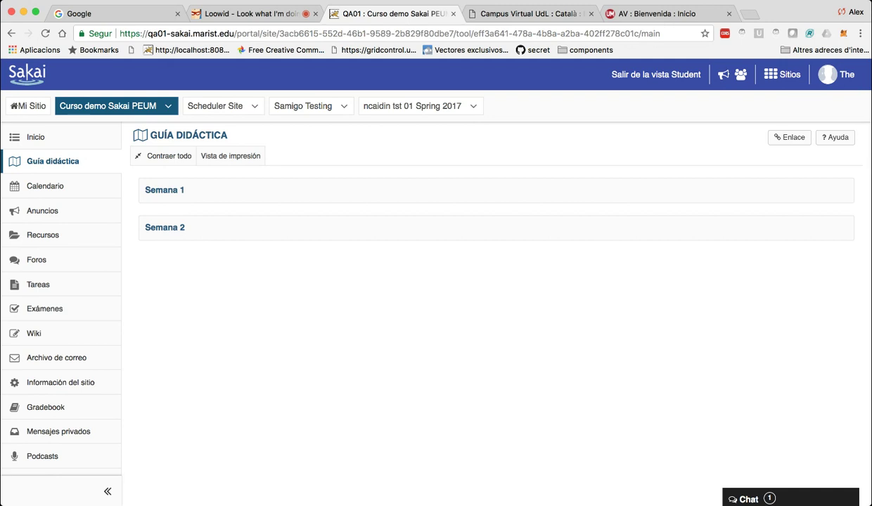
click(656, 75)
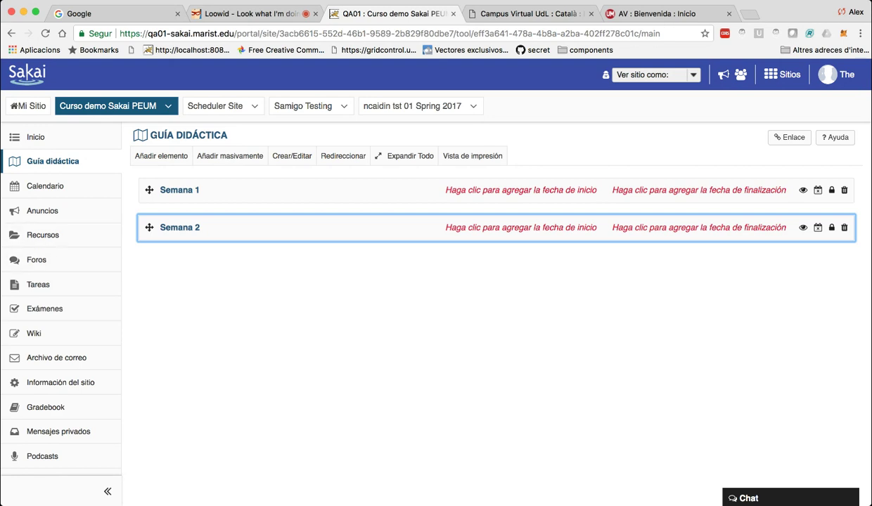
click(42, 235)
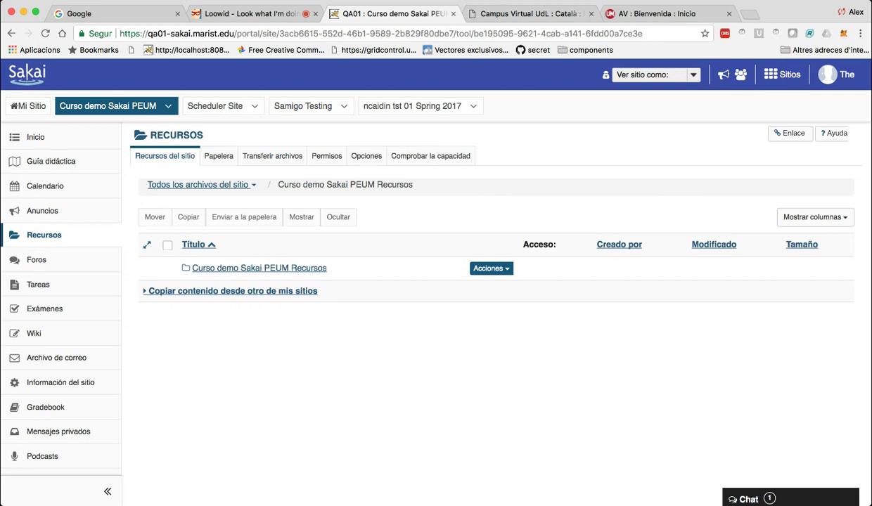
Start a file upload into the Curso demo Sakai PEUM resources folder from its actions menu.
click(490, 268)
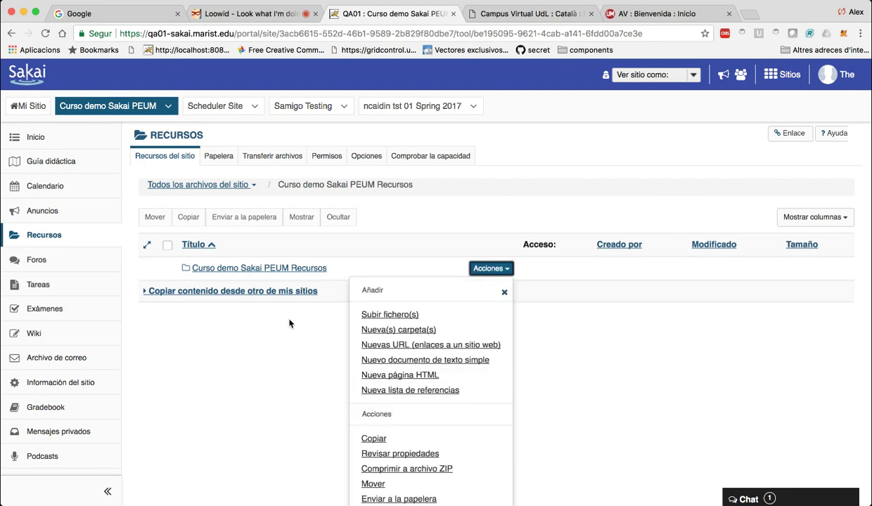
scroll(422, 281, down, 2)
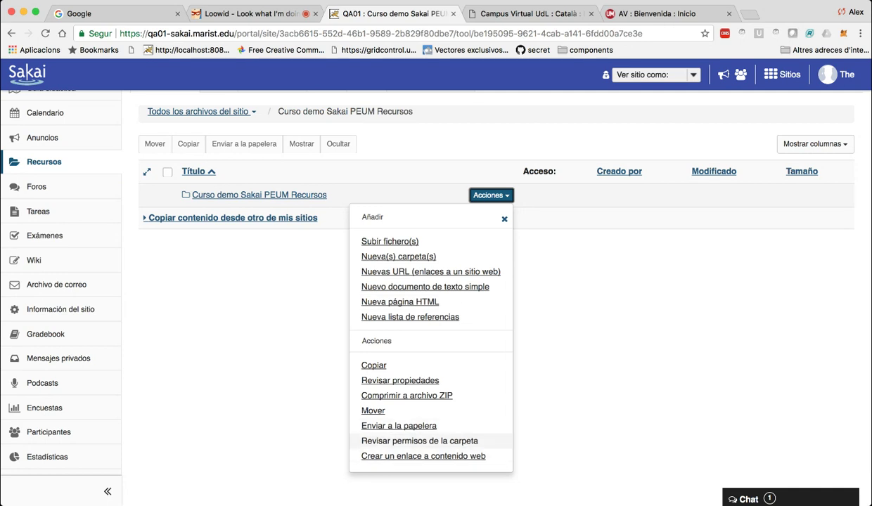
click(504, 219)
click(491, 195)
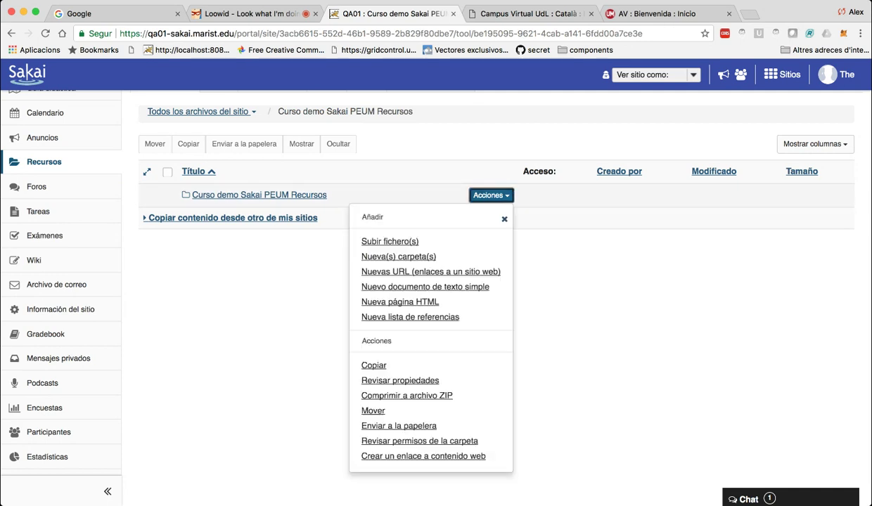
click(390, 241)
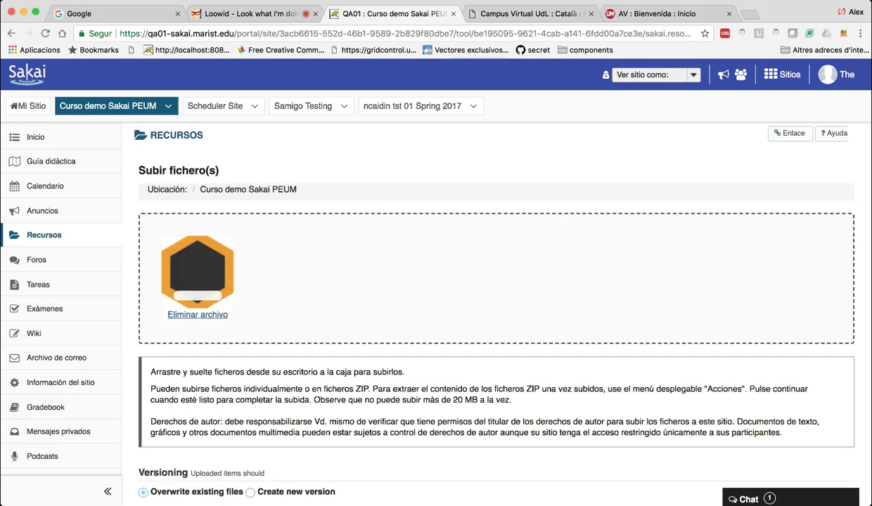
Leave notification at 'Ninguna - Sin notificación' and finish uploading none.png.
scroll(283, 385, down, 2)
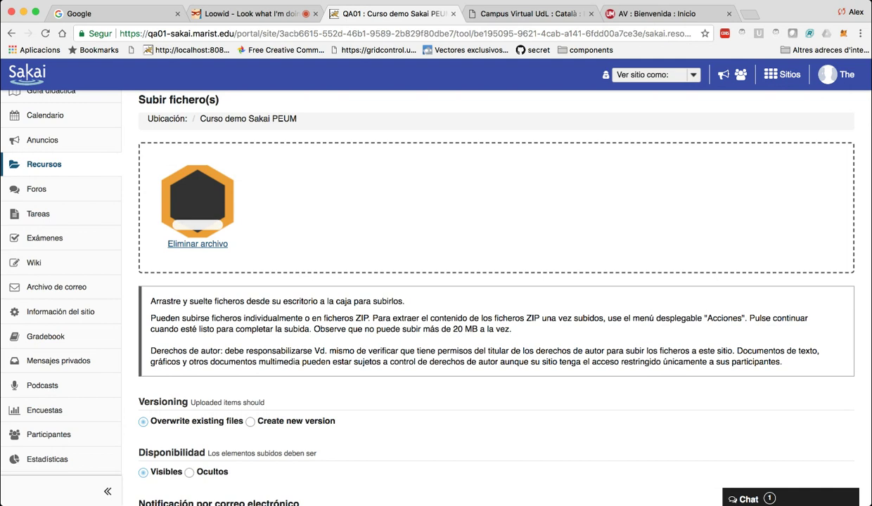
scroll(496, 296, down, 3)
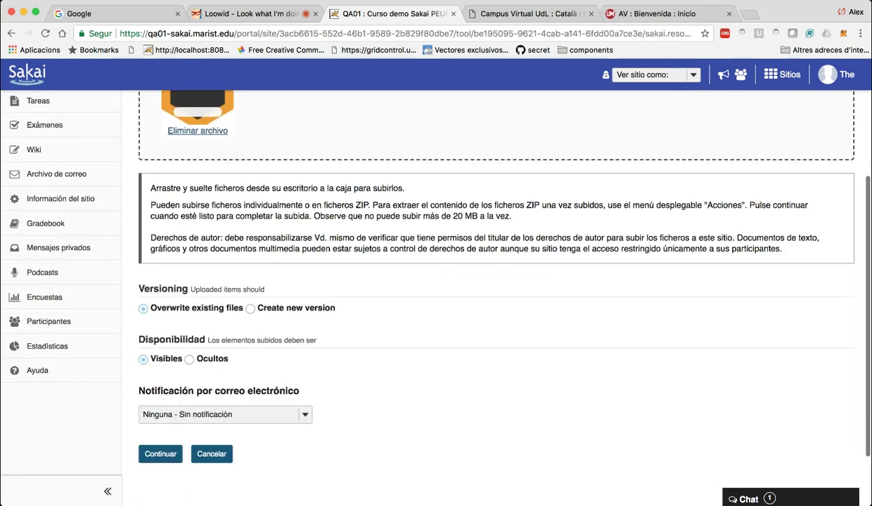
click(173, 413)
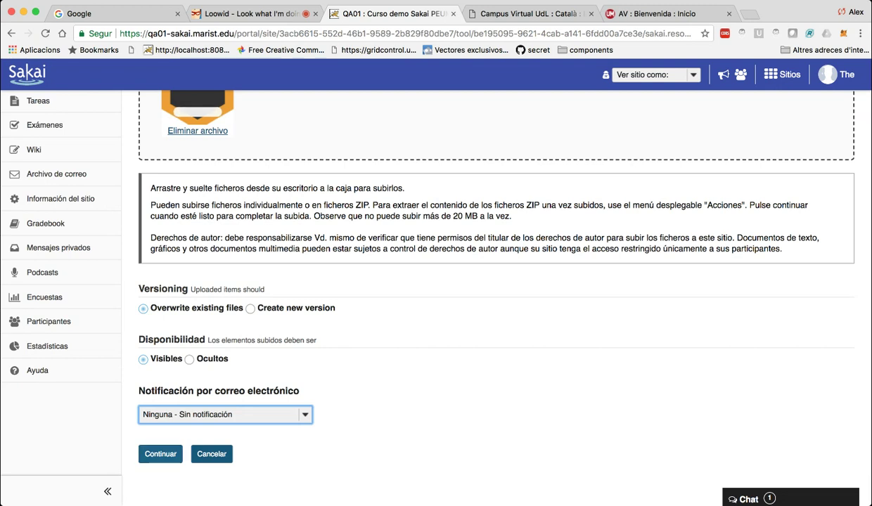
click(161, 454)
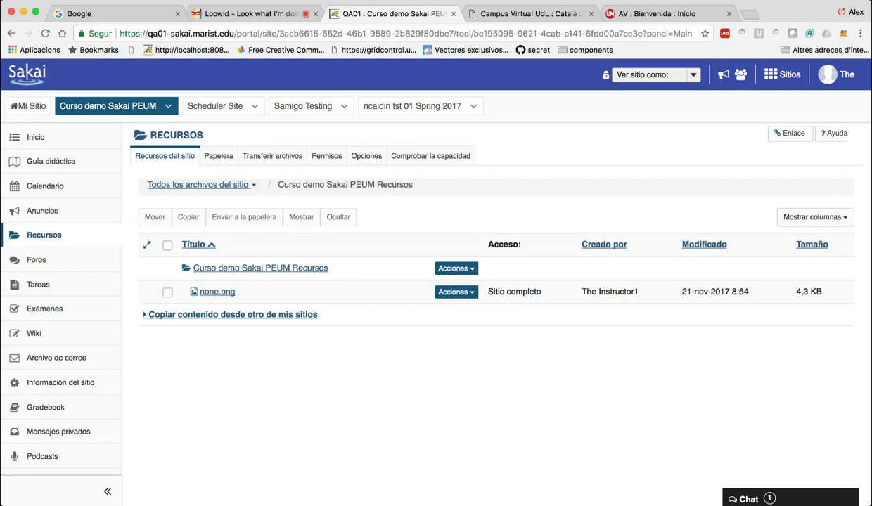
click(232, 314)
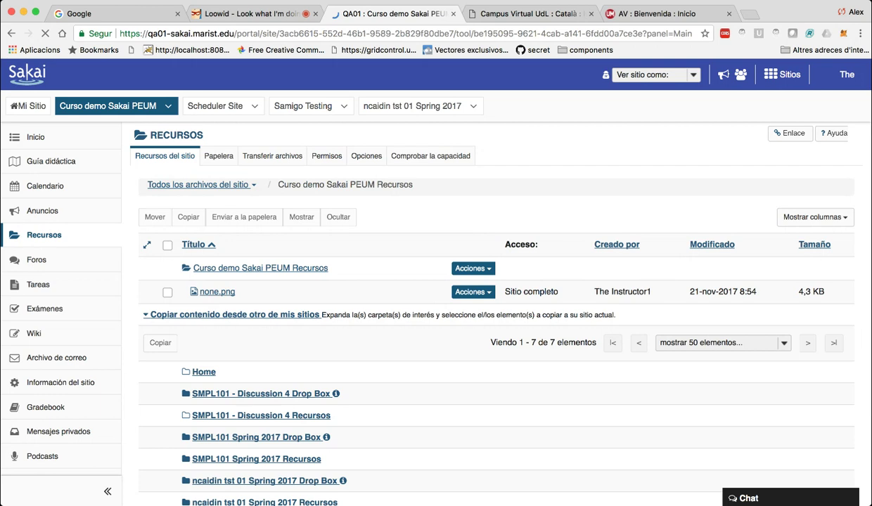
scroll(492, 316, down, 2)
scroll(422, 281, up, 2)
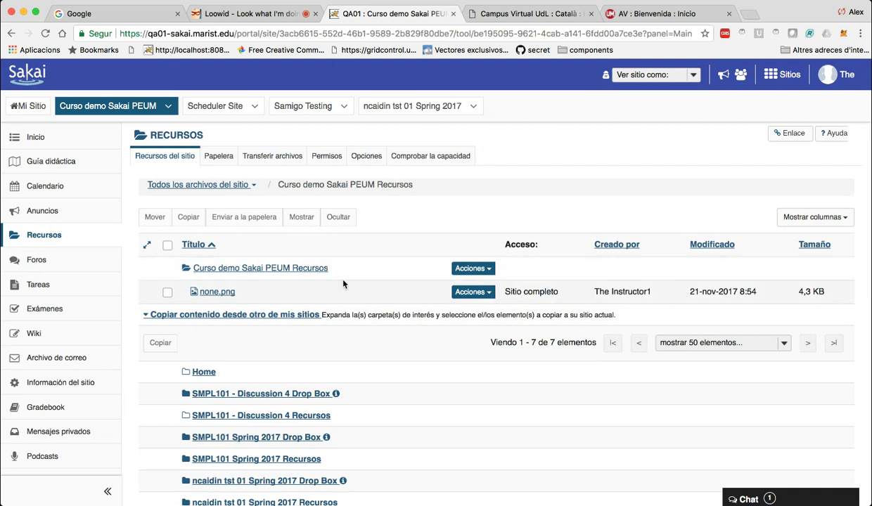
click(472, 292)
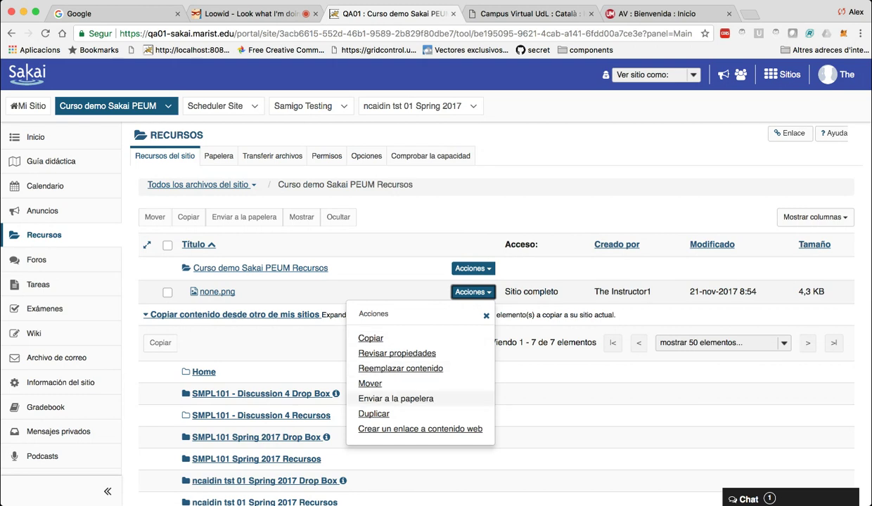
click(374, 413)
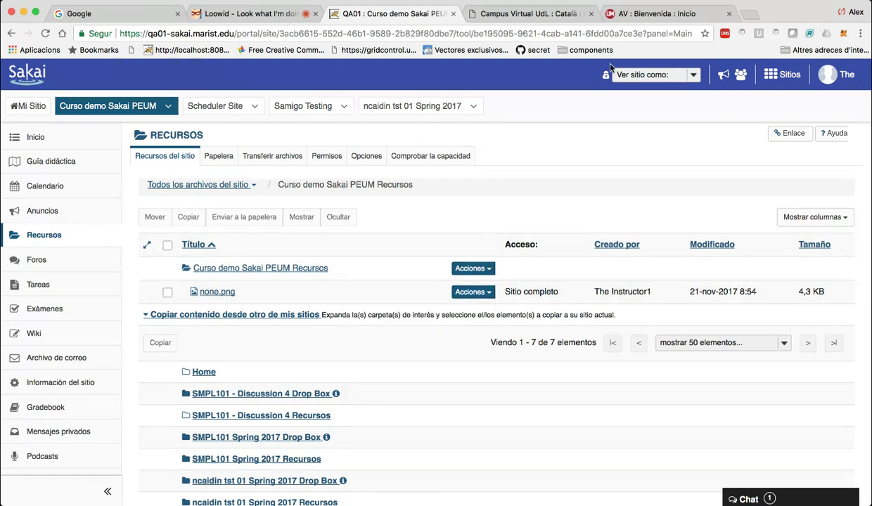
key(Tab)
key(Down)
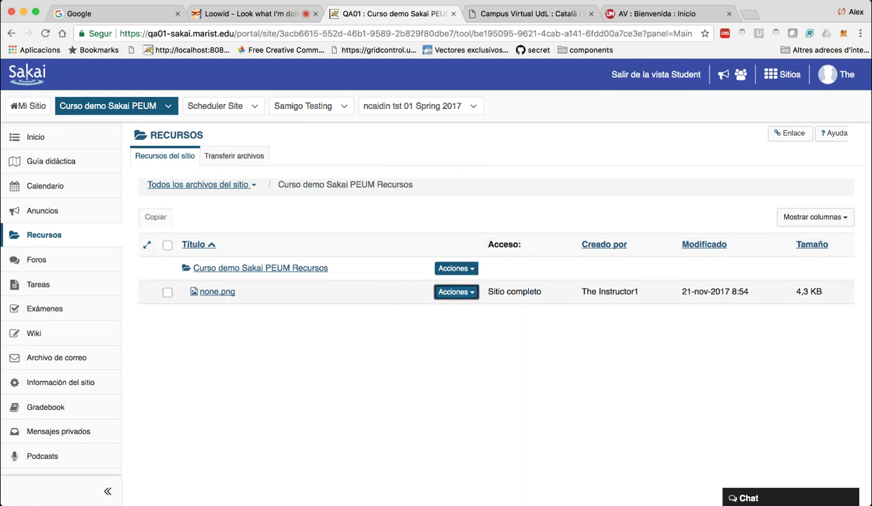
key(Return)
key(Down)
key(Return)
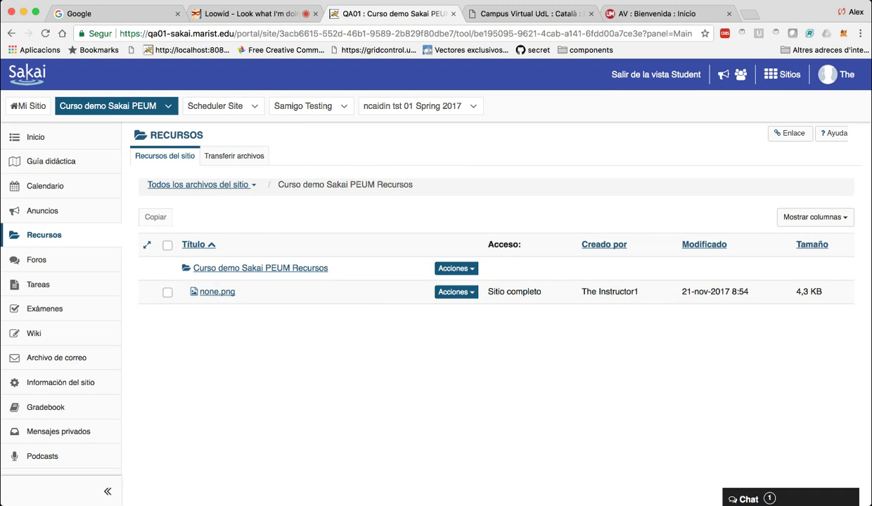
click(656, 74)
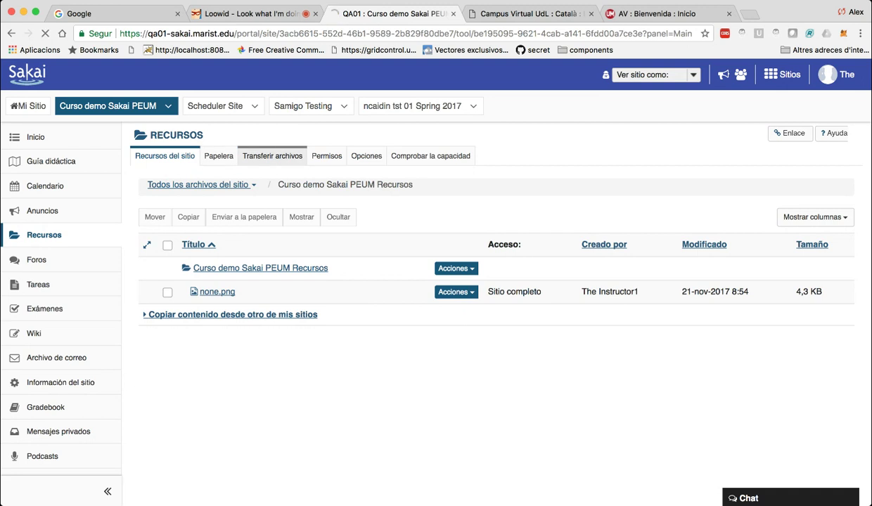
Read the WebDAV file transfer instructions, then return to the Recursos del sitio list.
click(272, 155)
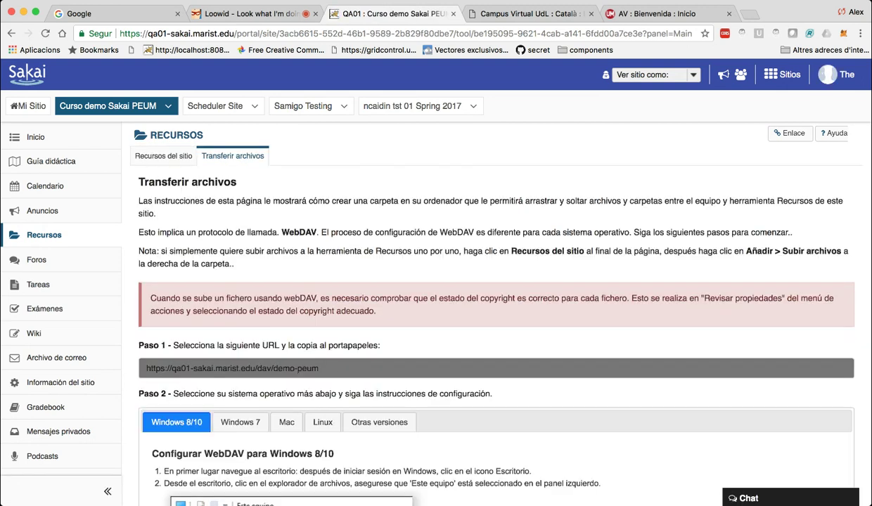
scroll(492, 288, down, 5)
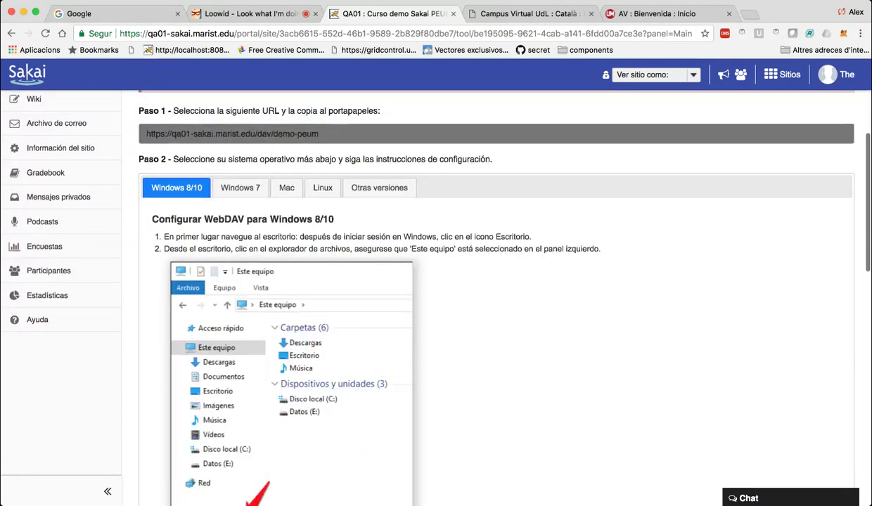
scroll(492, 289, down, 3)
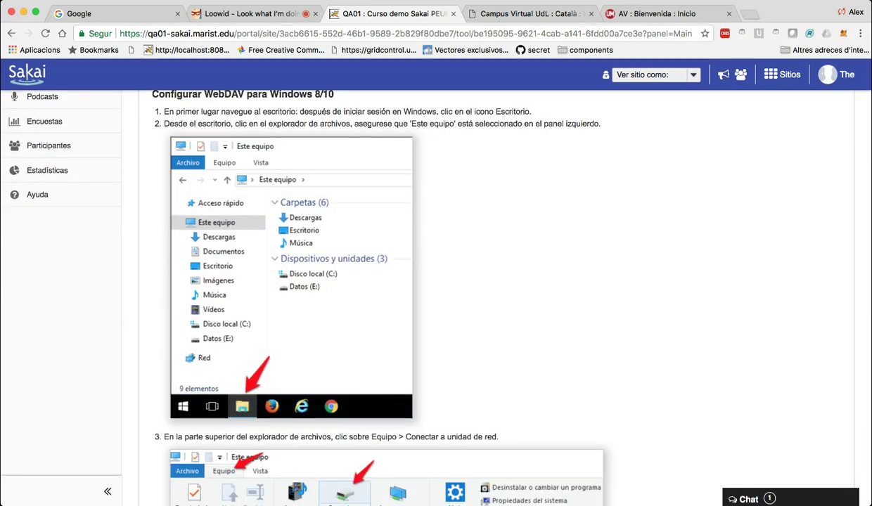
scroll(232, 225, down, 2)
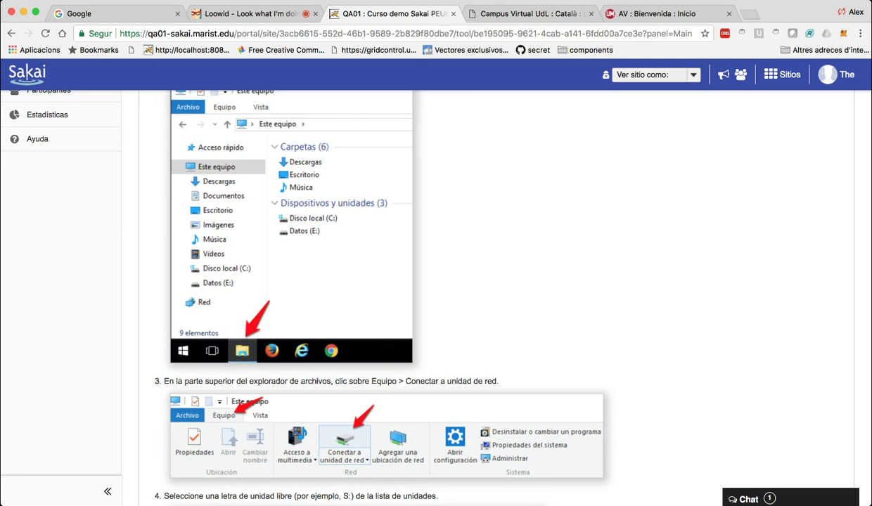
scroll(496, 295, down, 5)
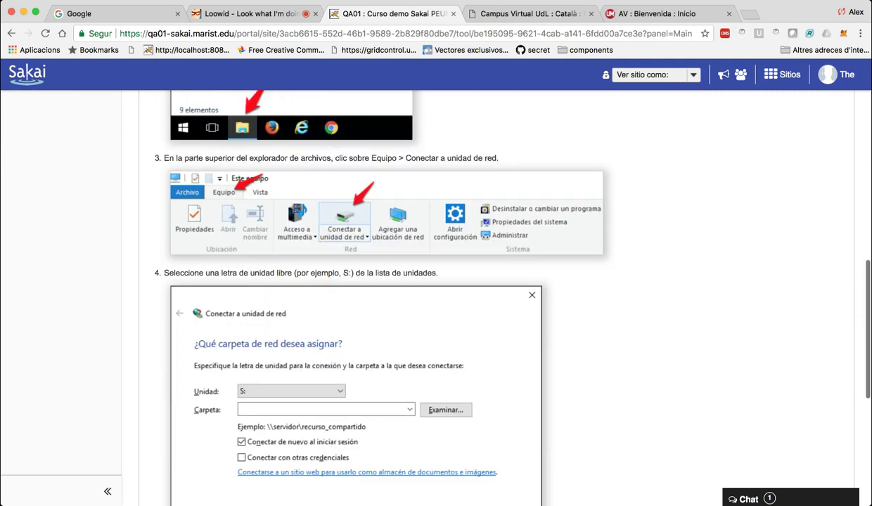
scroll(495, 296, up, 10)
scroll(492, 281, up, 2)
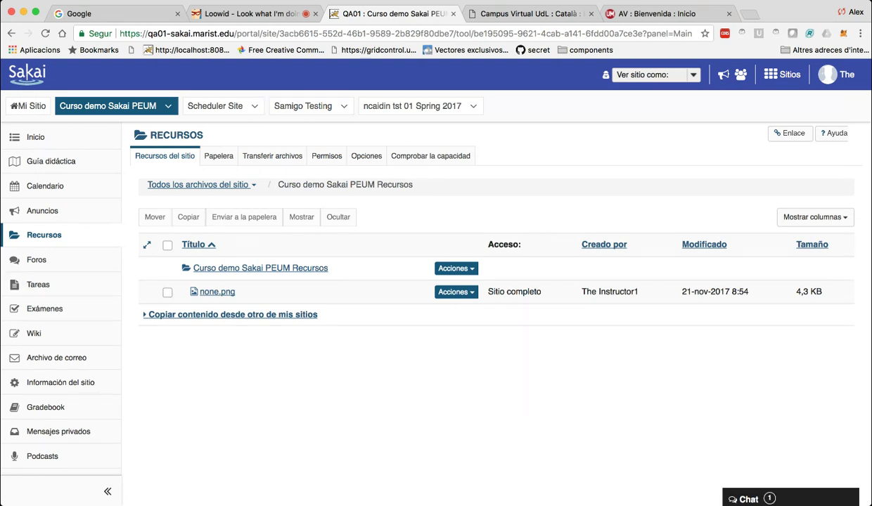
Check that the resources trash is empty, then go to the course forums.
click(217, 156)
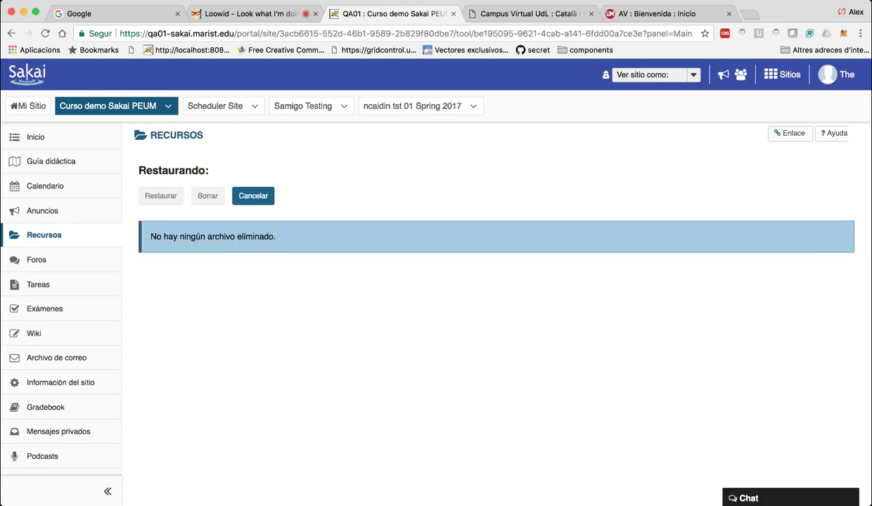
click(246, 196)
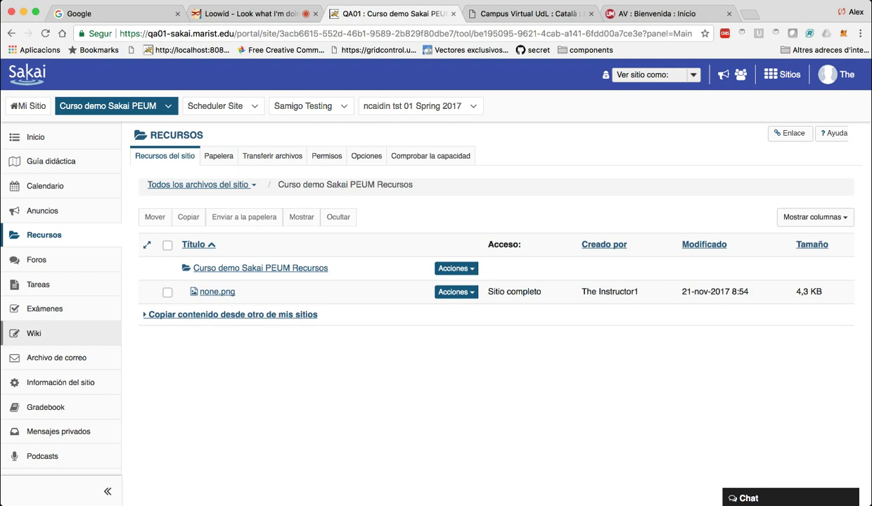
click(37, 260)
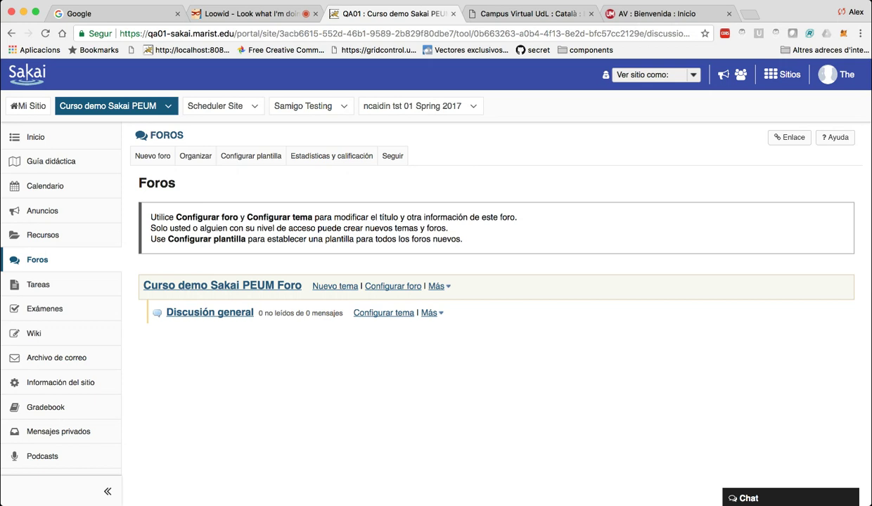
Post 'Conversación 1' with message 'fwqewqerqe' in the Discusión general topic.
click(242, 314)
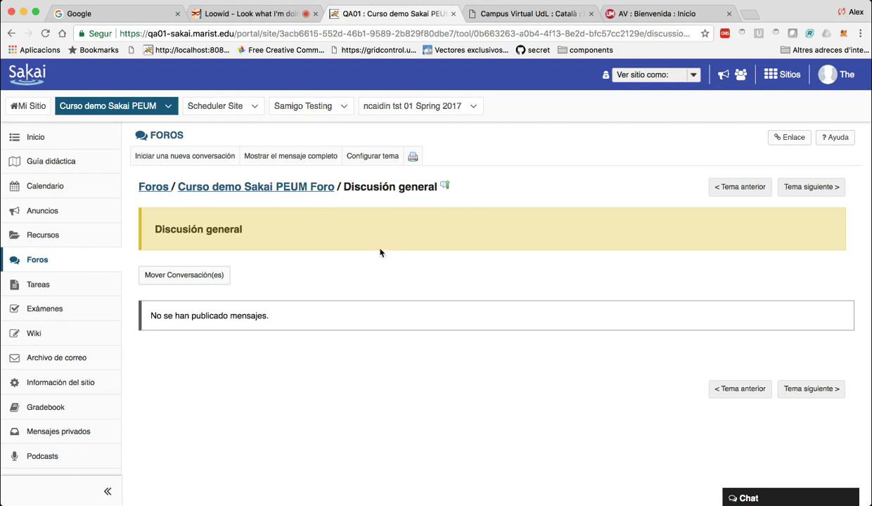
click(185, 156)
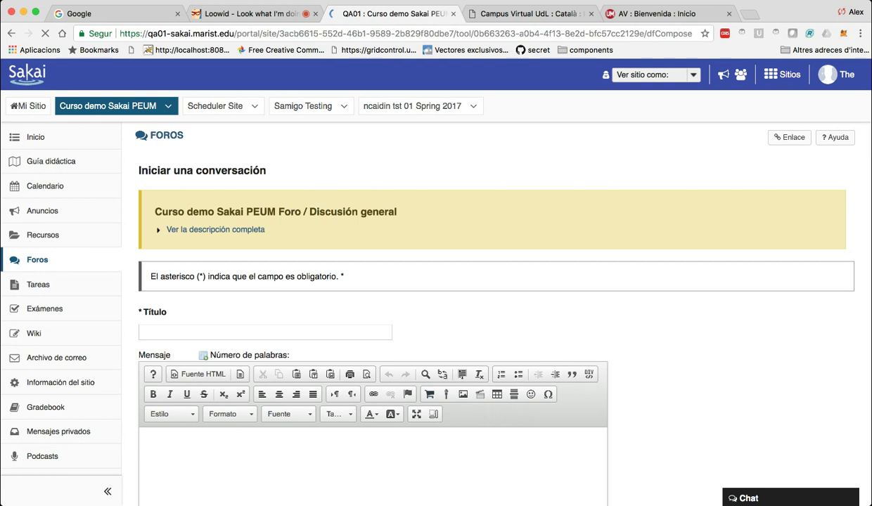
text(Conve)
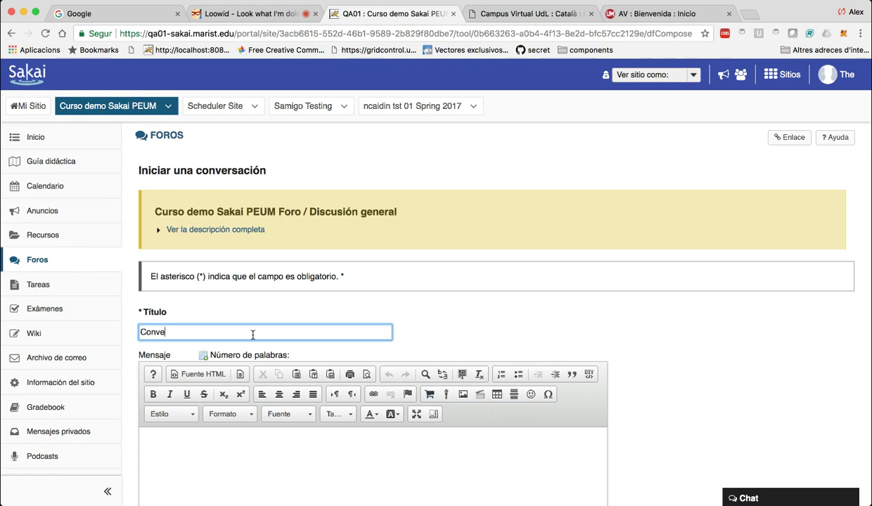
text(rsación 1)
key(Tab)
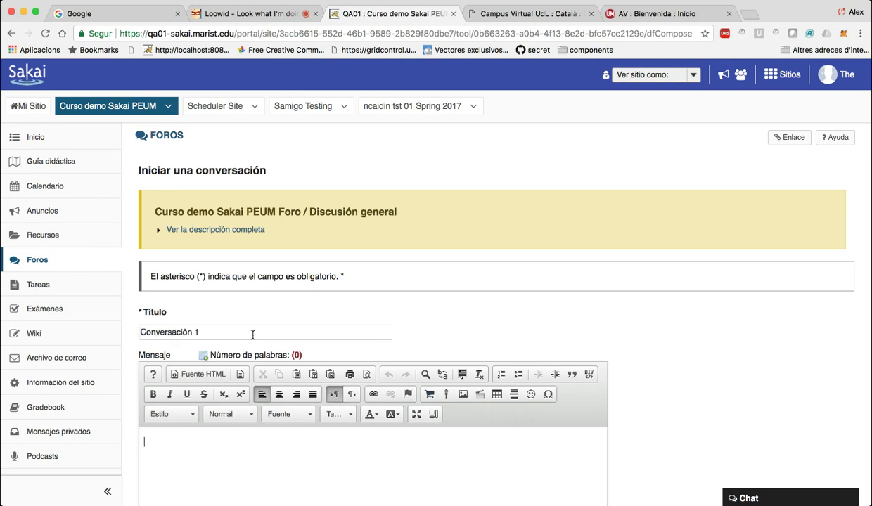
text(fwqewqerqe)
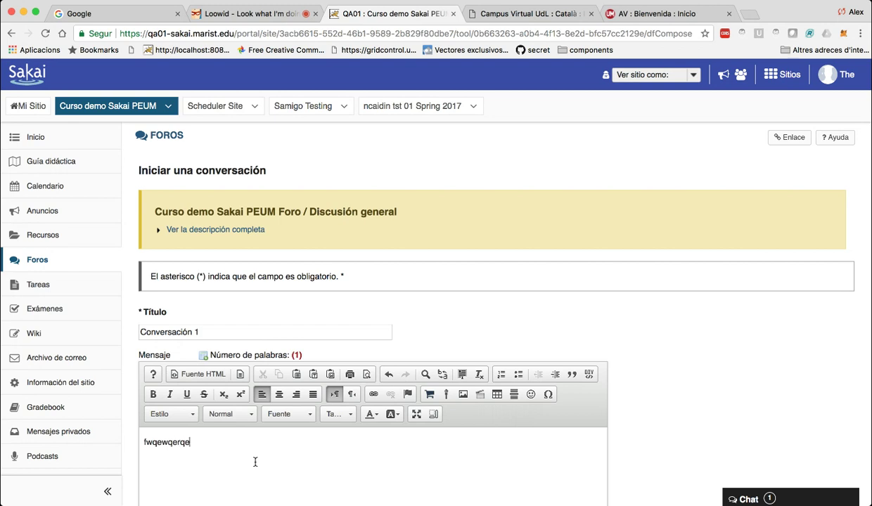
scroll(256, 462, down, 5)
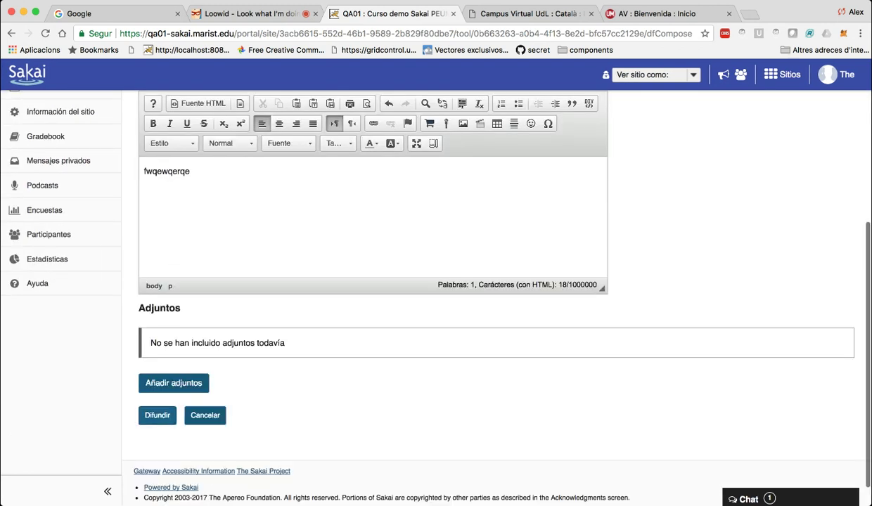
click(157, 415)
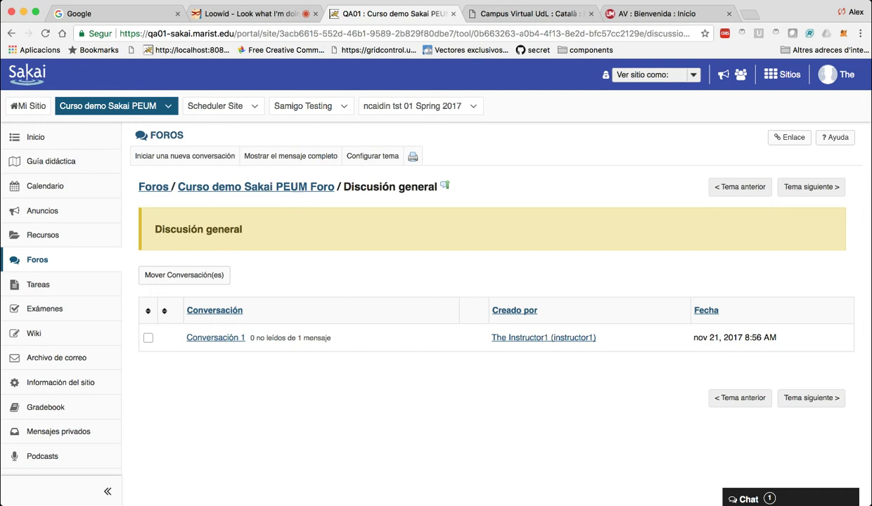
Select Conversación 1, discard a second new-conversation form, and go to Tareas.
click(148, 338)
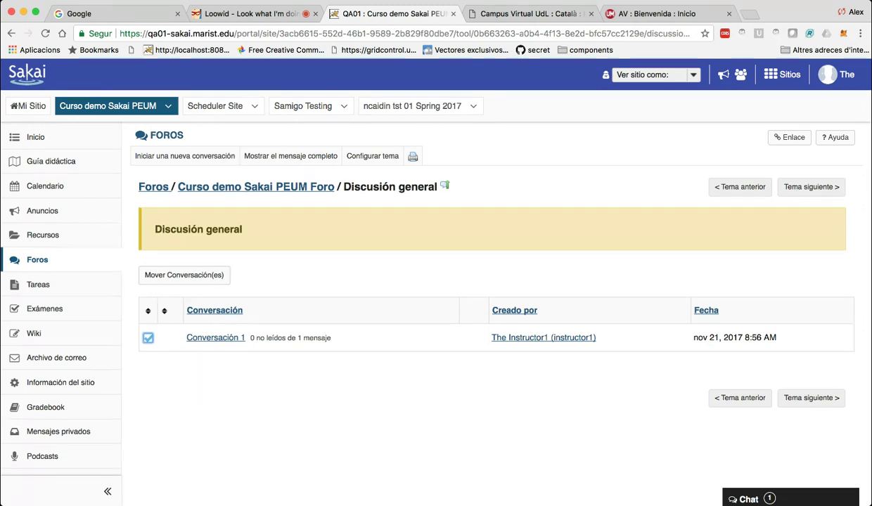
click(322, 343)
click(185, 155)
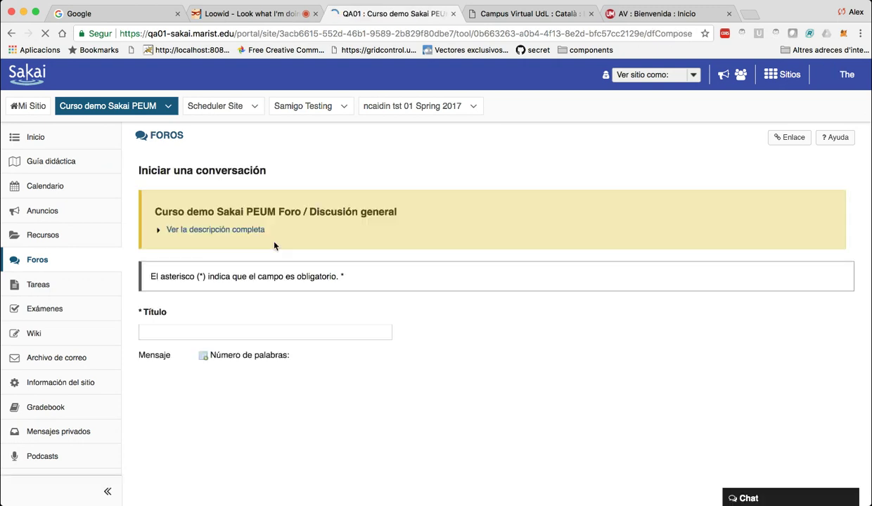
scroll(274, 246, down, 5)
scroll(205, 434, down, 1)
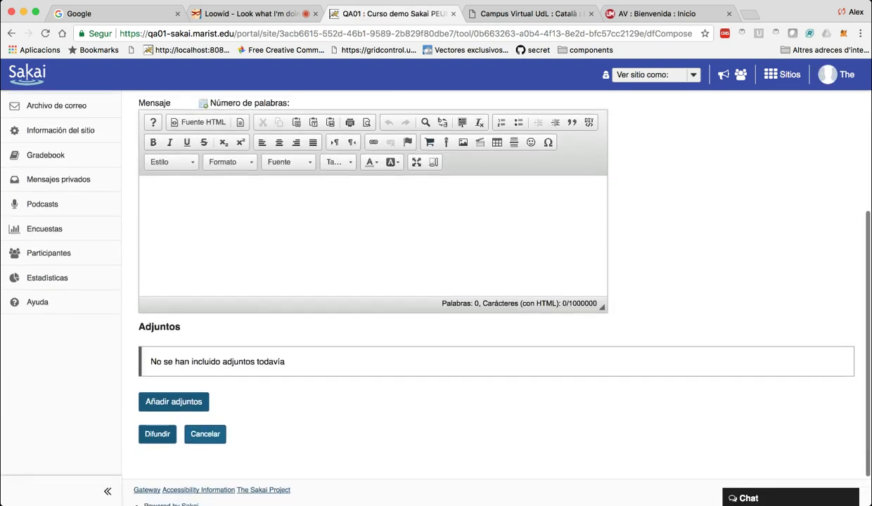
click(205, 434)
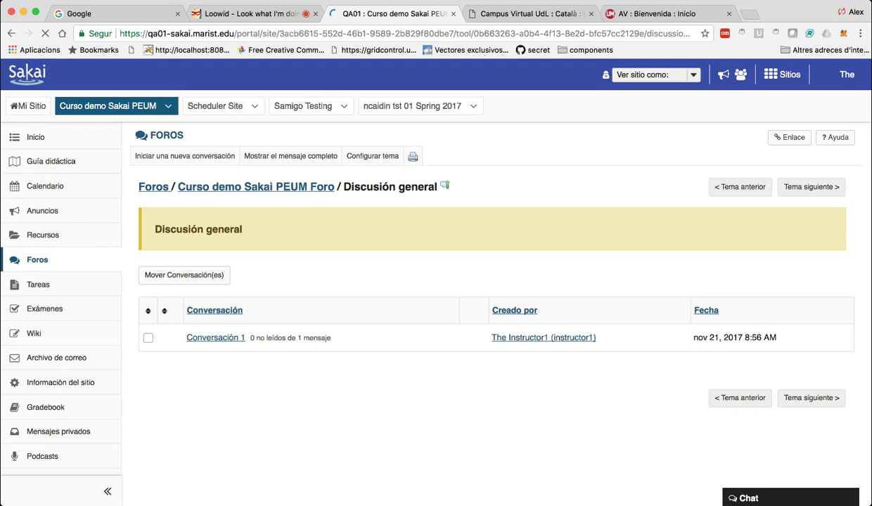
click(38, 284)
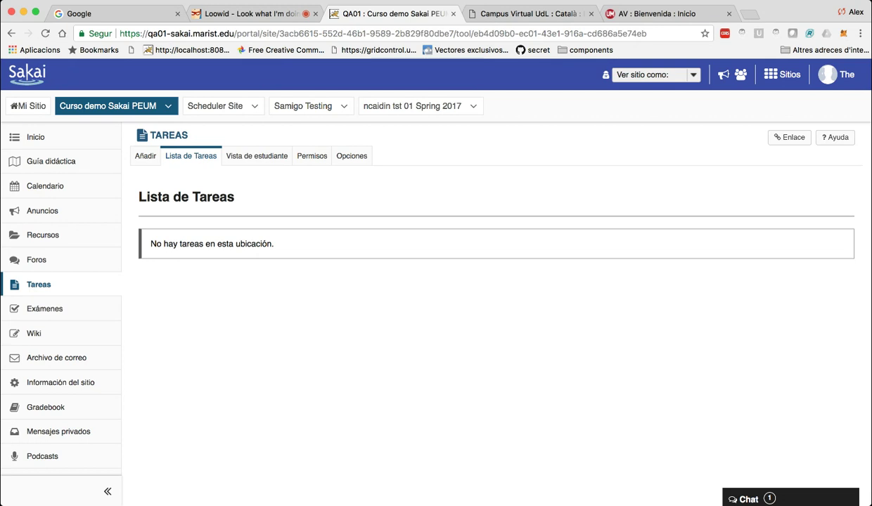
Add a new assignment titled 'Trabajo sobre los fósiles 1', correcting the accent.
click(145, 155)
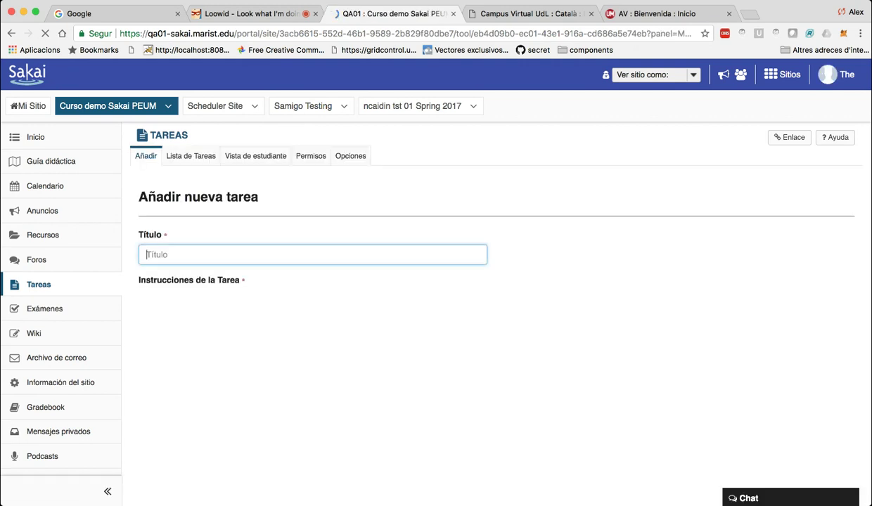
text(Trabajo sp)
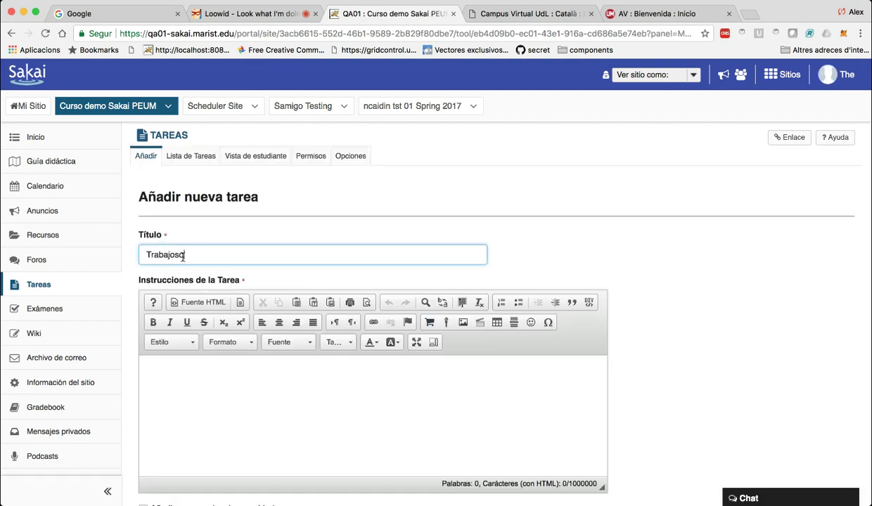
text(bre los fosiles 1)
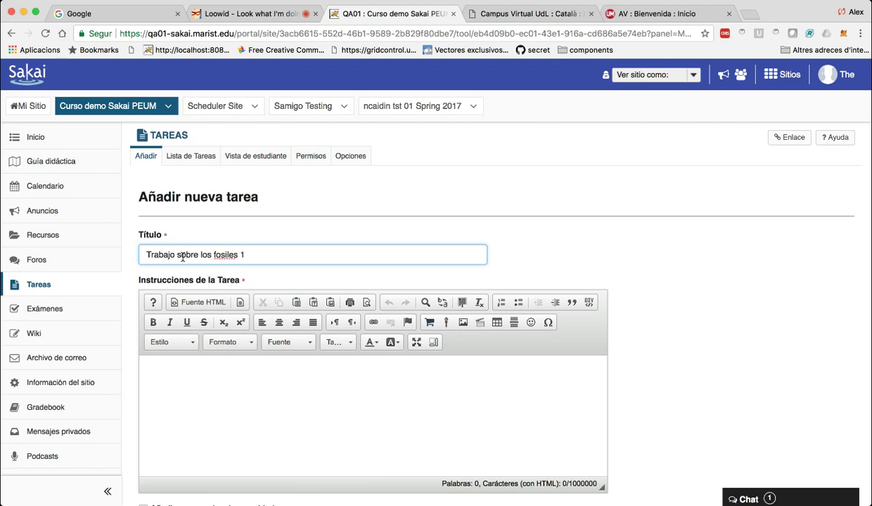
click(214, 254)
text(ó)
key(Delete)
Write the instructions 'buscar piedras que tengan forma de fósil', fixing the accent on fósil.
click(243, 373)
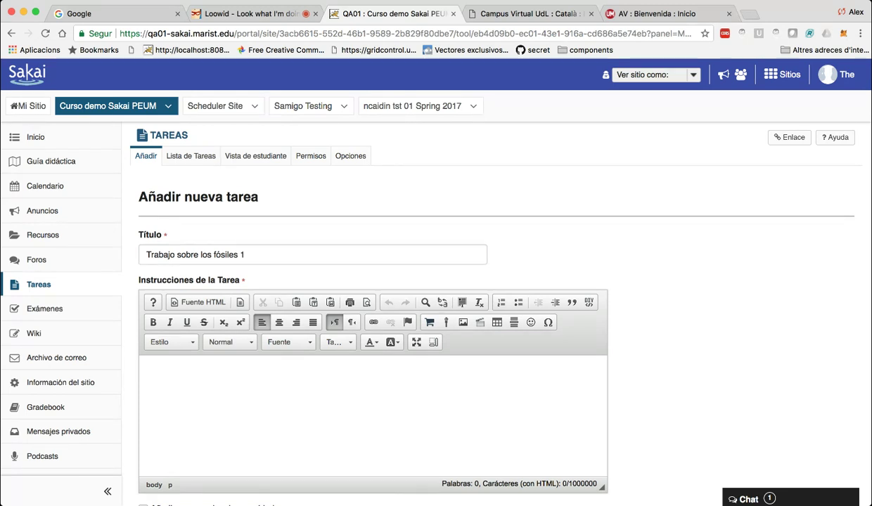
text(buscar p)
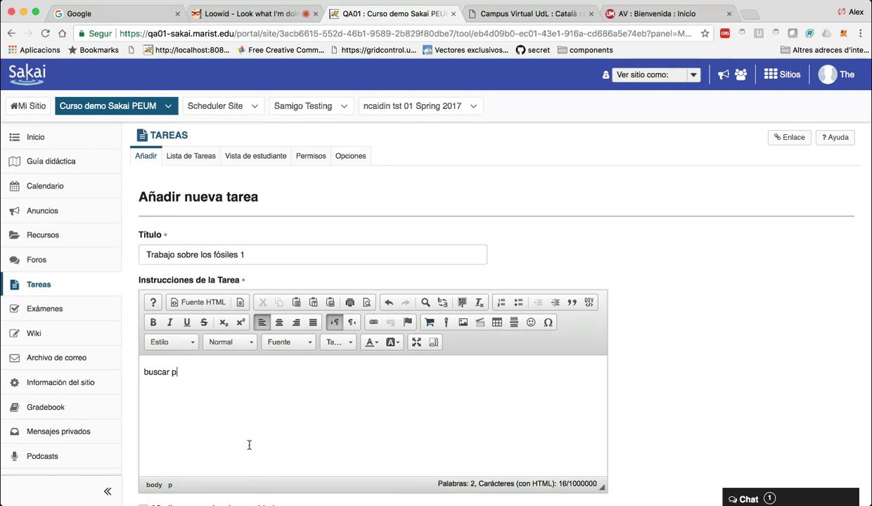
text(iedras que ten)
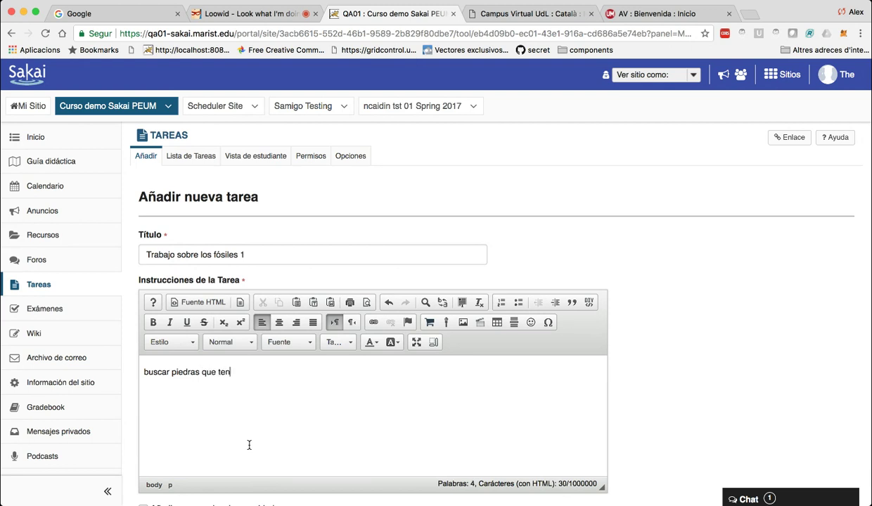
text(gan forma de fosil)
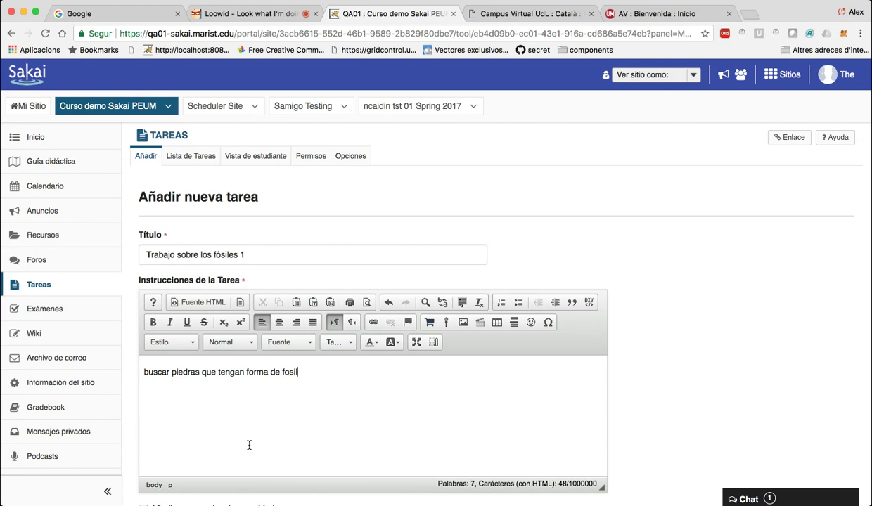
key(Left)
key(BackSpace)
text(ó)
key(End)
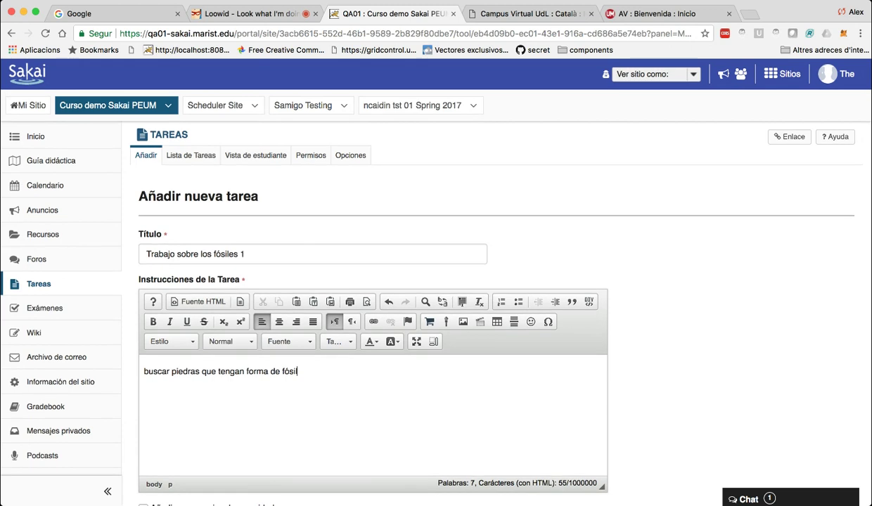
scroll(422, 288, down, 10)
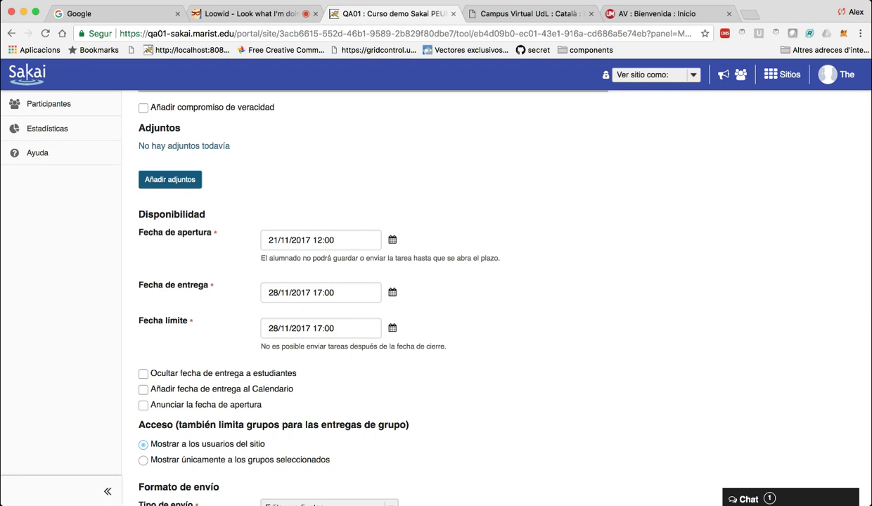
Keep the due date unchanged and set the submission type to Editor y adjuntos.
click(320, 292)
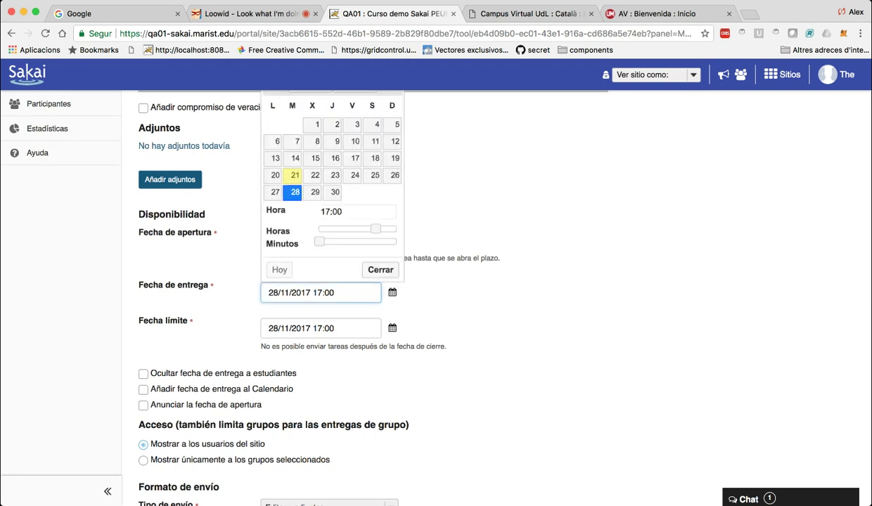
key(Escape)
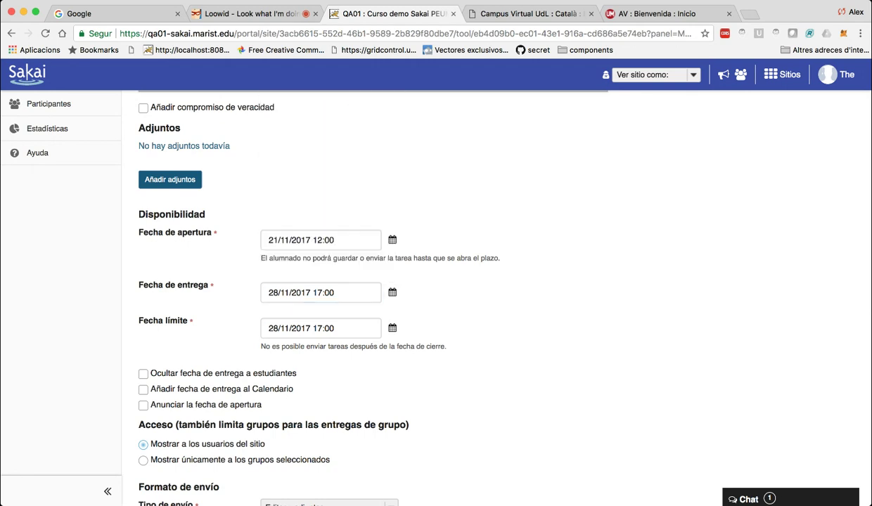
scroll(436, 295, down, 3)
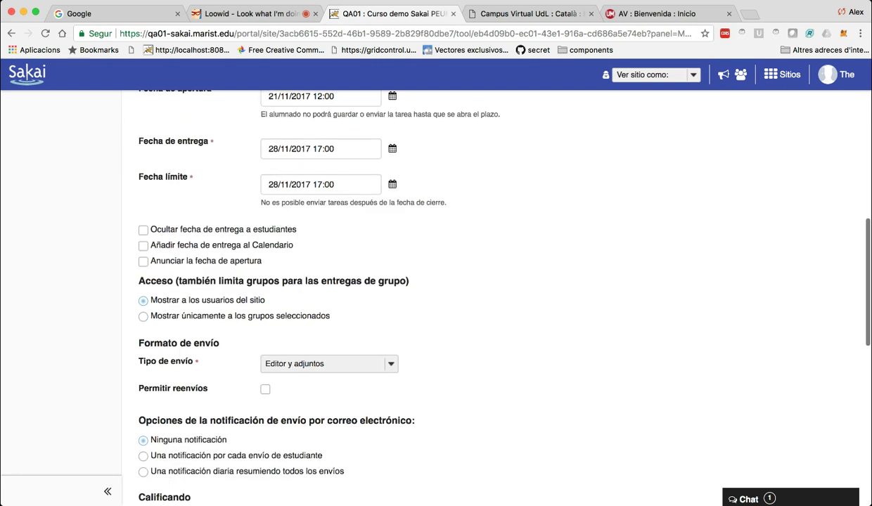
scroll(489, 289, down, 3)
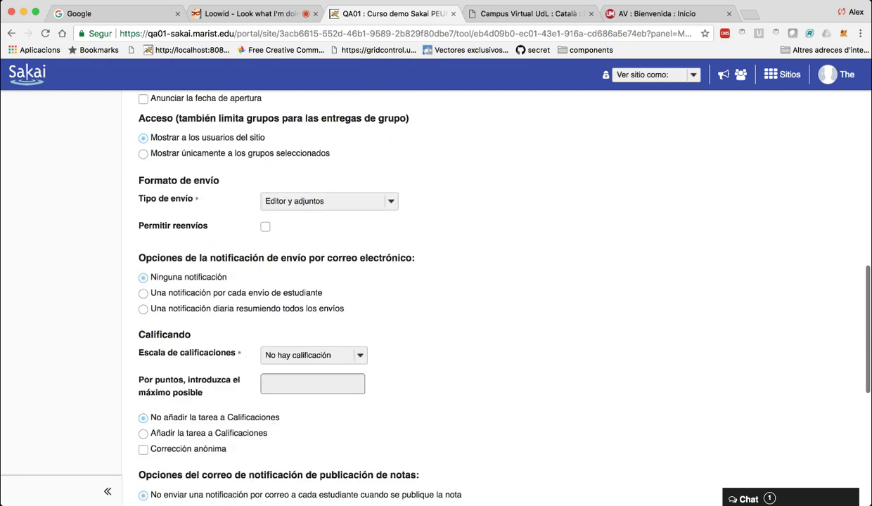
click(329, 201)
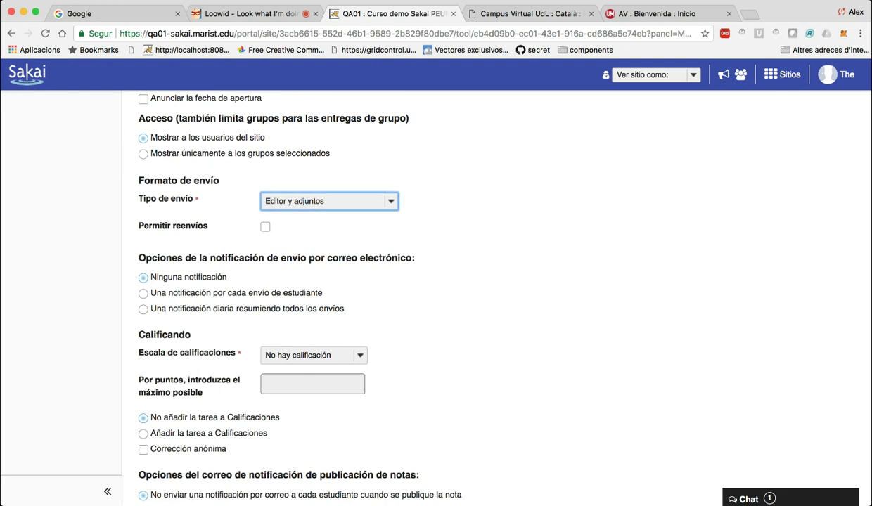
key(Down)
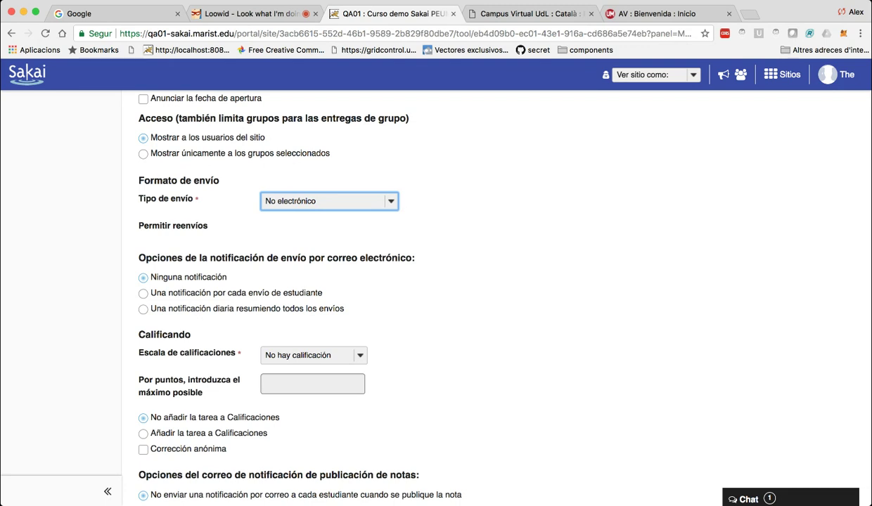
key(e)
scroll(237, 155, down, 2)
key(Tab)
Allow resubmissions for the assignment, keeping one resubmission allowed.
key(space)
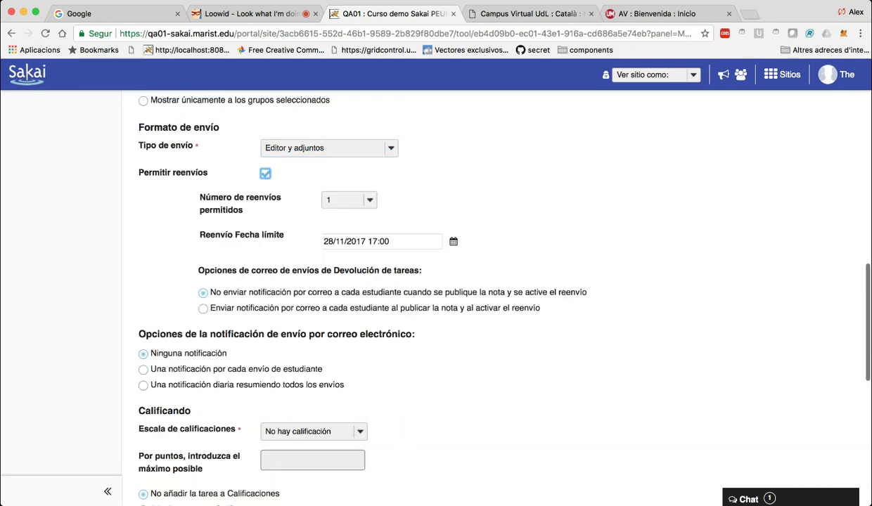
scroll(436, 295, down, 1)
key(Tab)
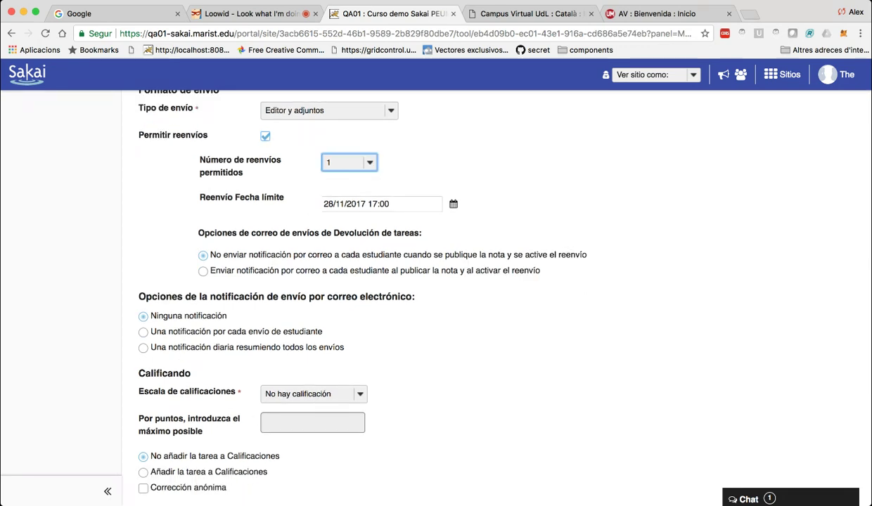
scroll(436, 295, down, 2)
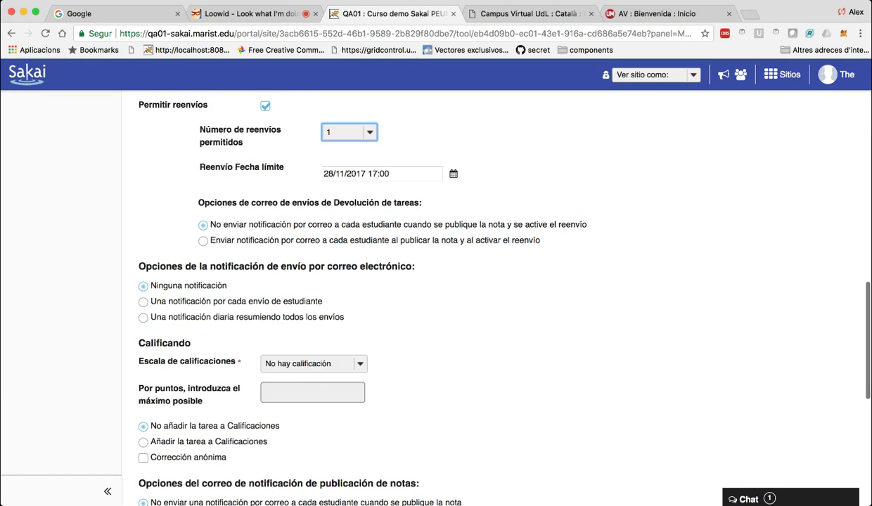
scroll(436, 296, down, 3)
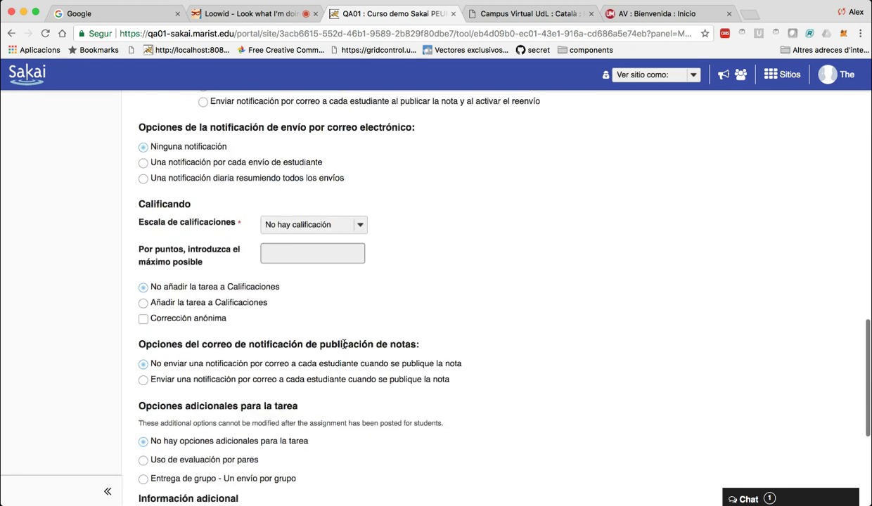
Grade in Puntos with a maximum of 12, add it to Calificaciones, and submit.
click(313, 224)
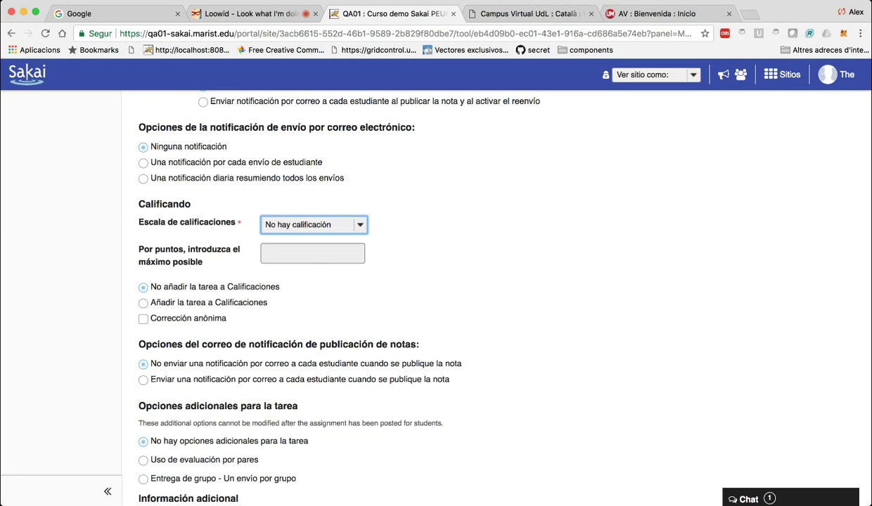
text(p)
text(12)
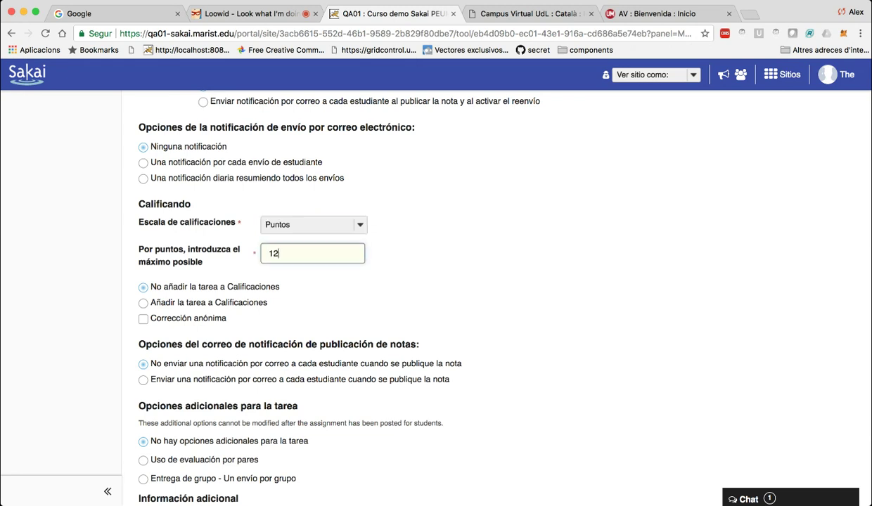
click(291, 304)
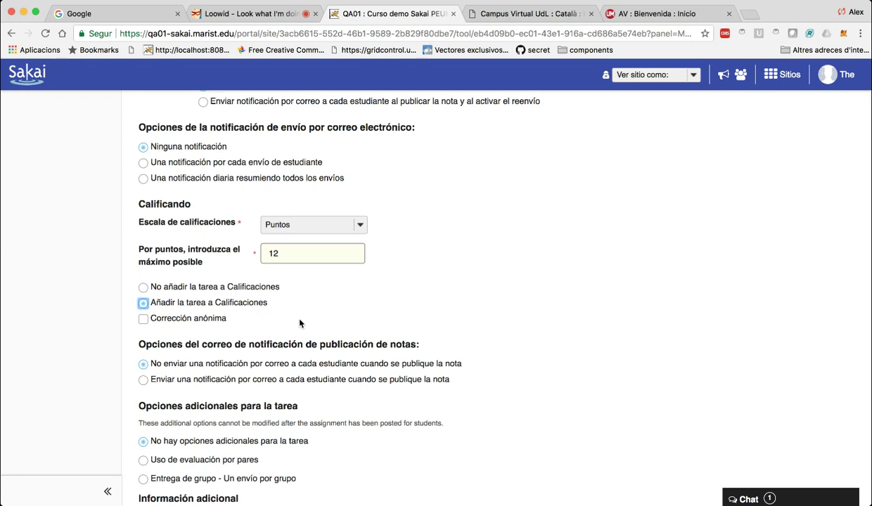
scroll(436, 295, down, 5)
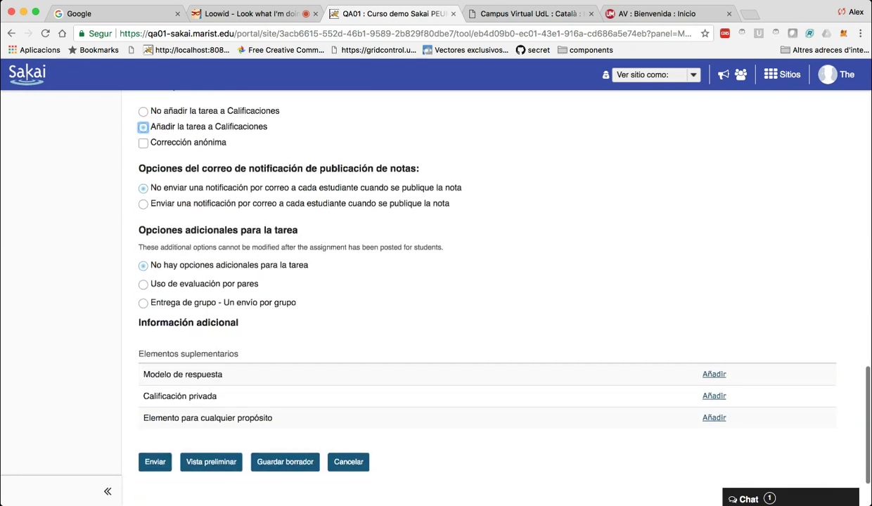
drag(177, 169, 239, 168)
click(239, 169)
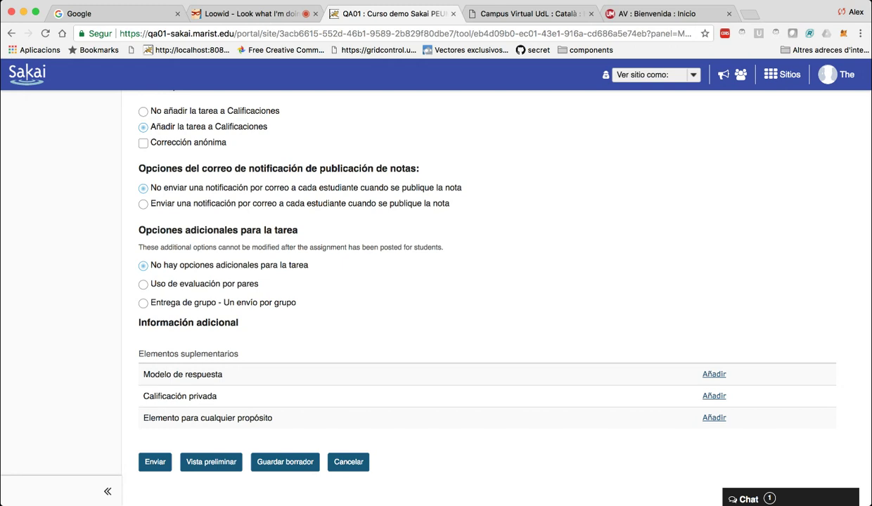
scroll(370, 216, down, 3)
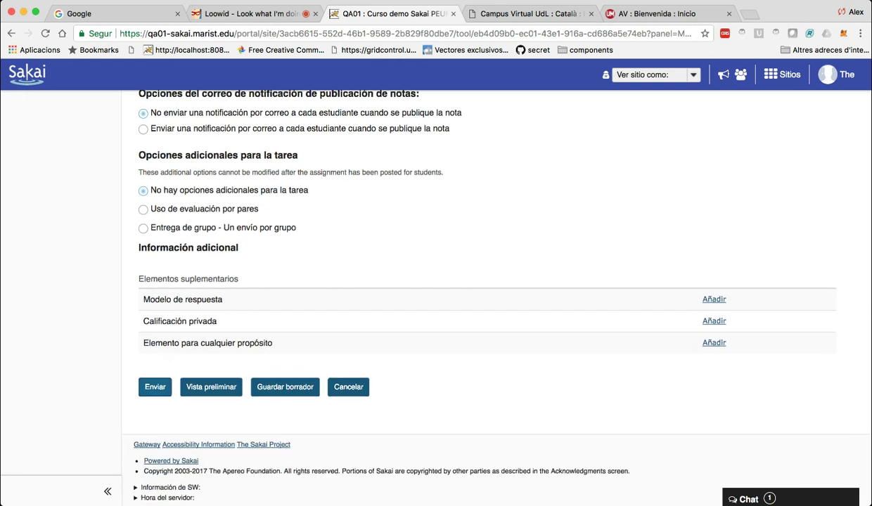
click(154, 387)
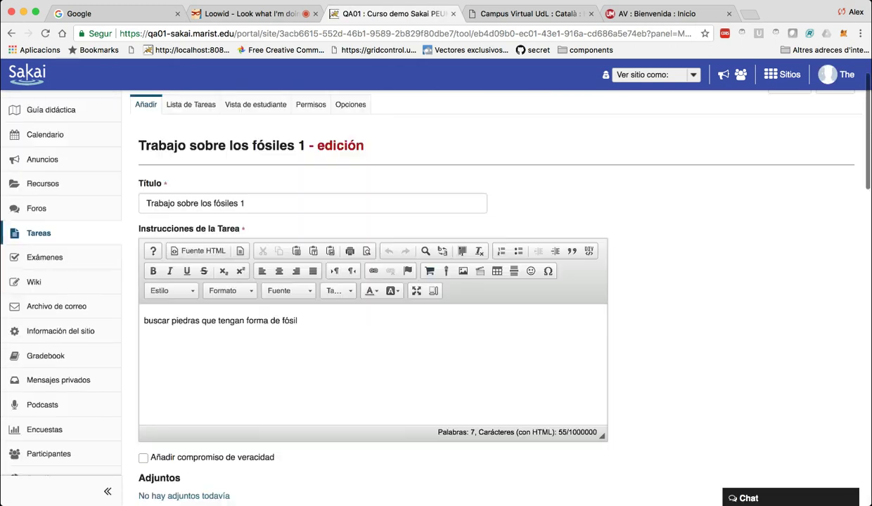
Set the assignment's opening date to 20 November 2017.
scroll(436, 288, down, 6)
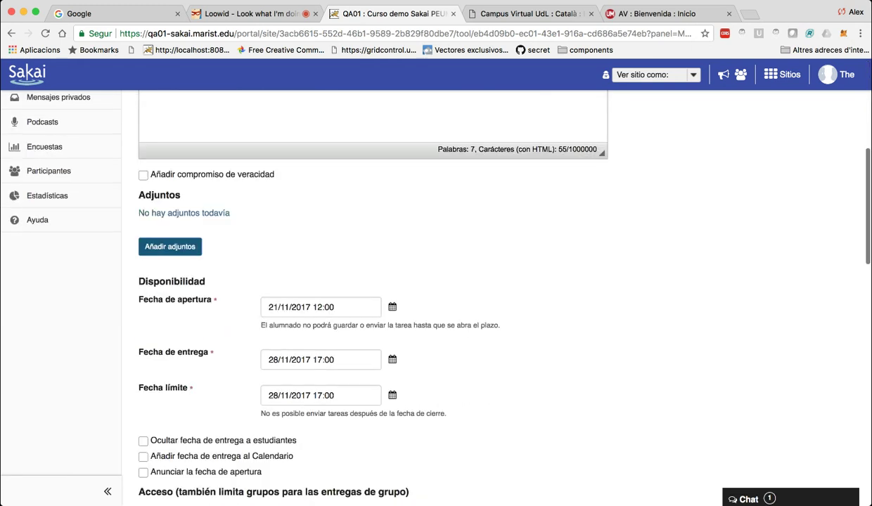
scroll(436, 288, down, 1)
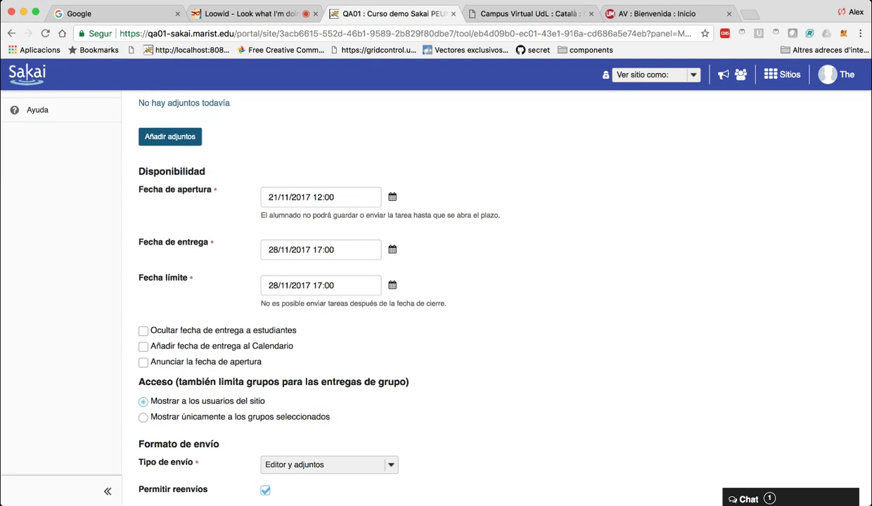
click(323, 194)
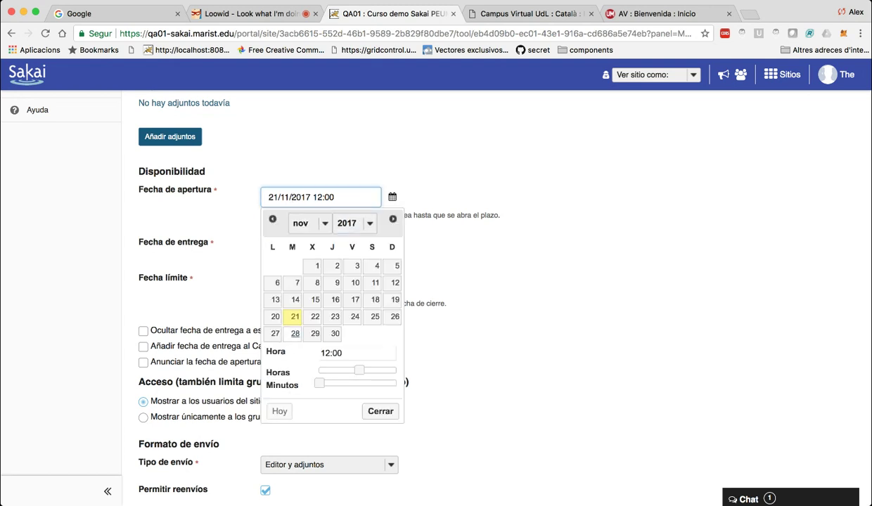
click(275, 316)
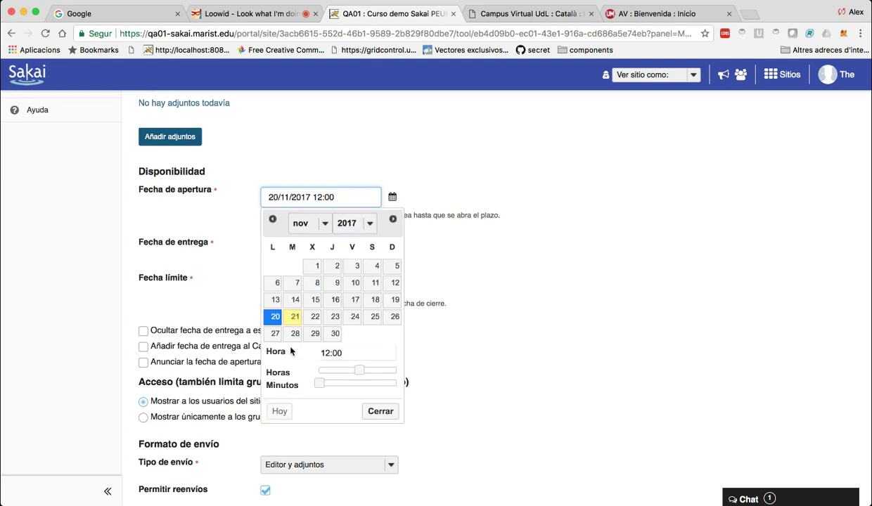
click(381, 411)
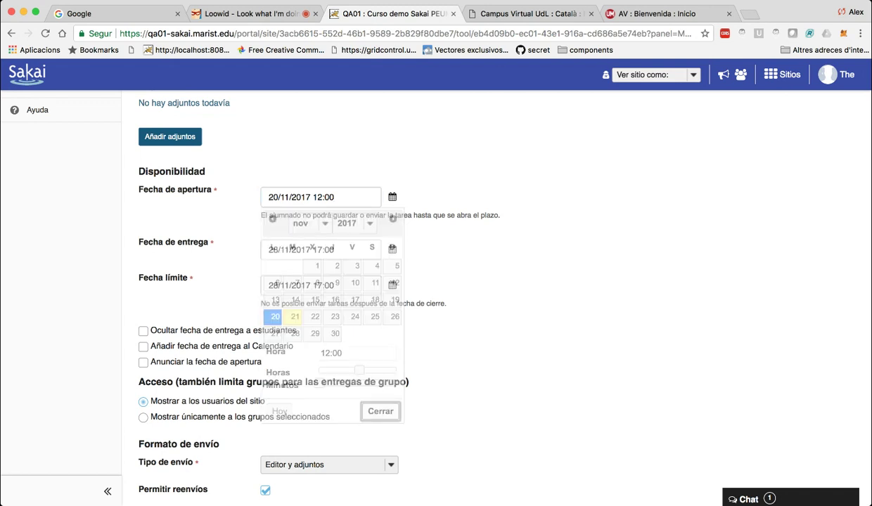
Submit the updated assignment again and review the edit form.
scroll(388, 399, down, 15)
scroll(155, 387, down, 3)
click(154, 384)
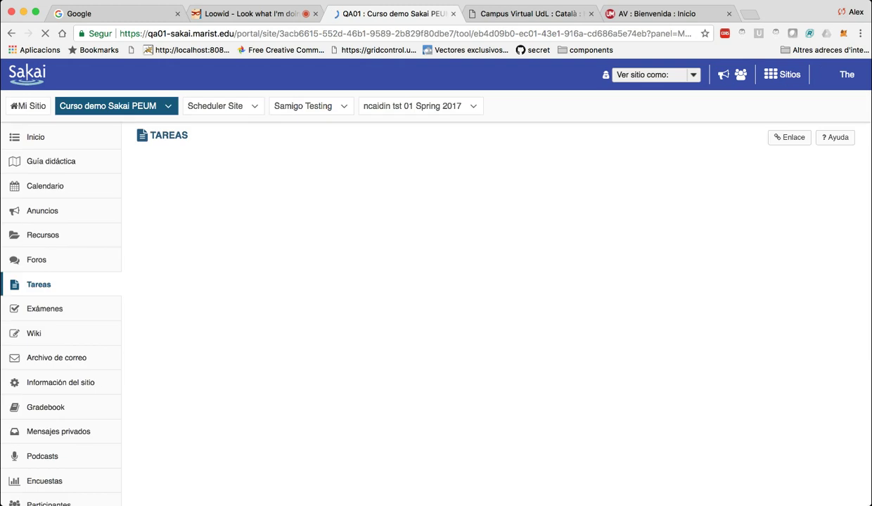
scroll(488, 289, down, 3)
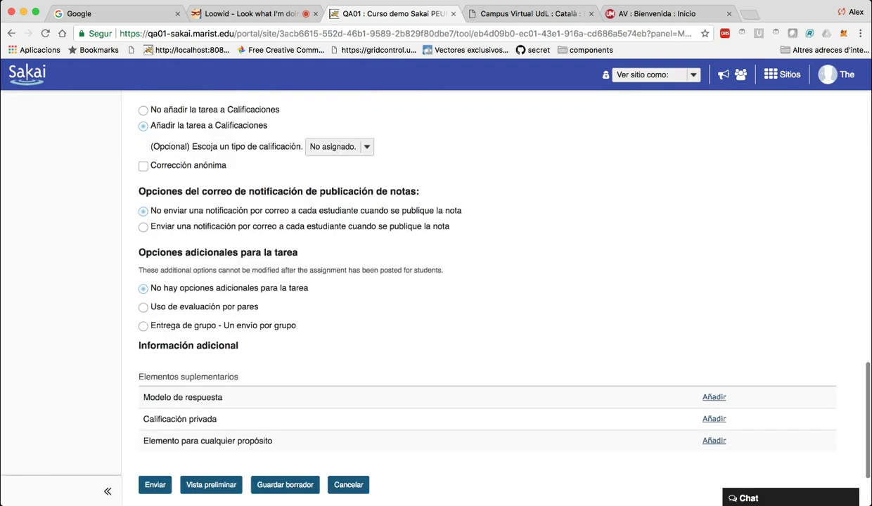
scroll(425, 293, up, 10)
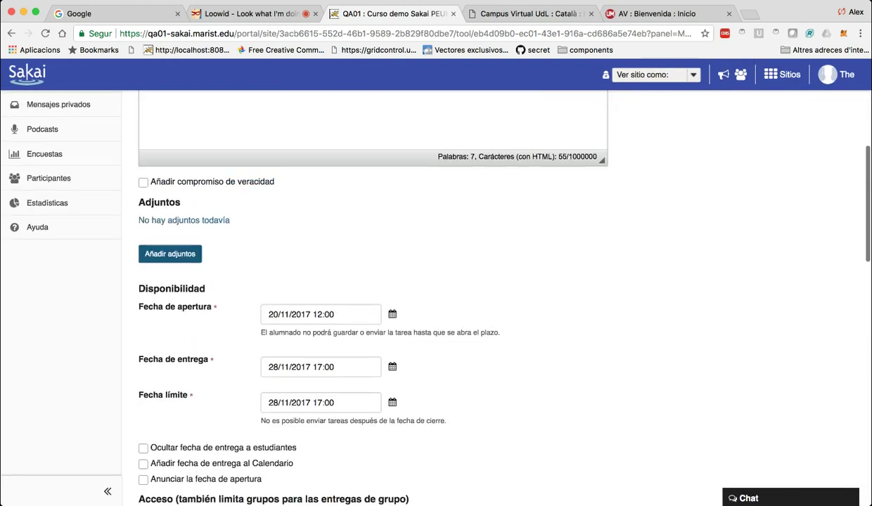
scroll(436, 295, up, 5)
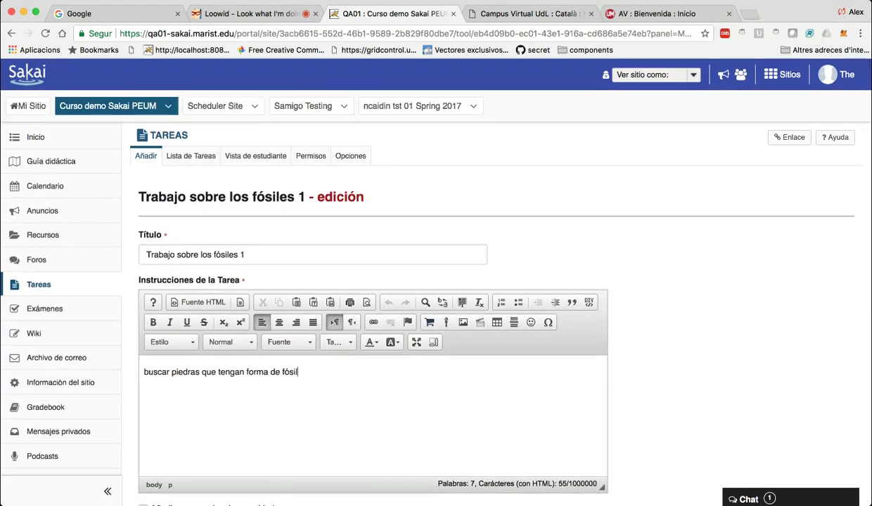
scroll(488, 289, down, 8)
scroll(435, 295, down, 4)
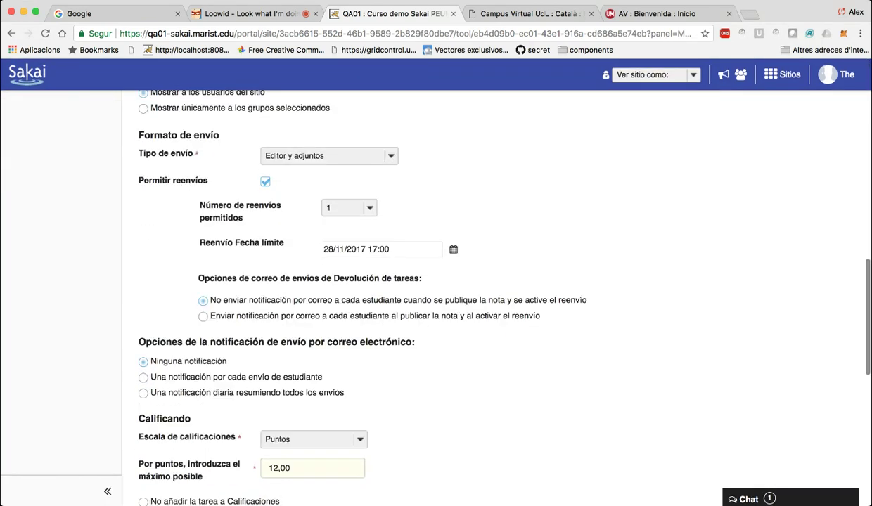
scroll(436, 296, down, 6)
Cancel editing the Trabajo sobre los fósiles 1 assignment.
click(348, 384)
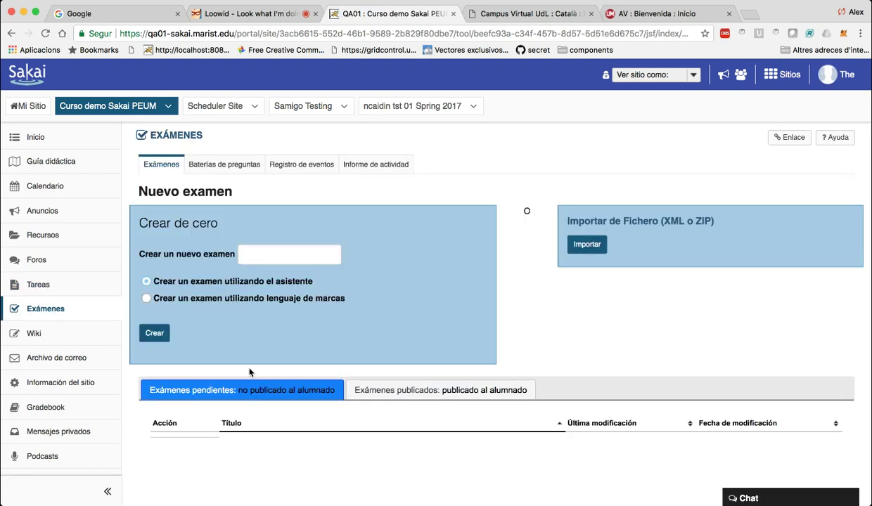
scroll(249, 372, down, 3)
scroll(249, 372, up, 3)
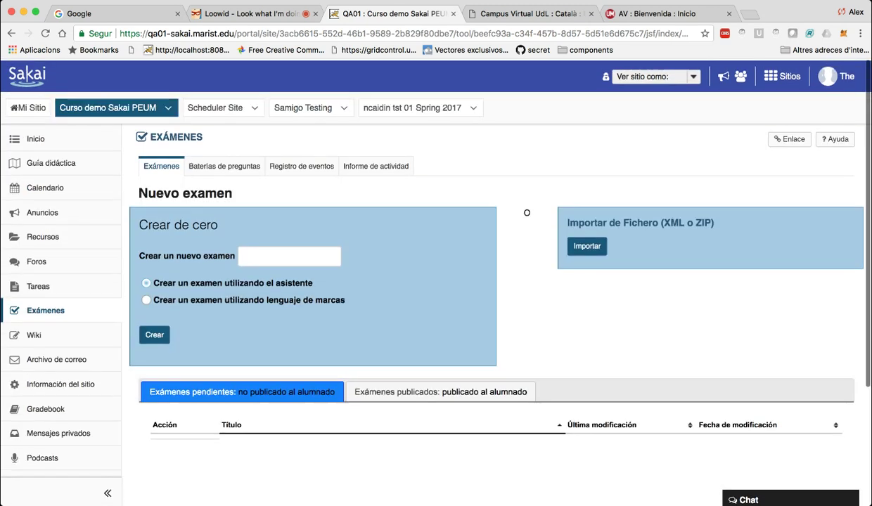
Create a new exam named 'examen 1' in Exámenes.
click(156, 335)
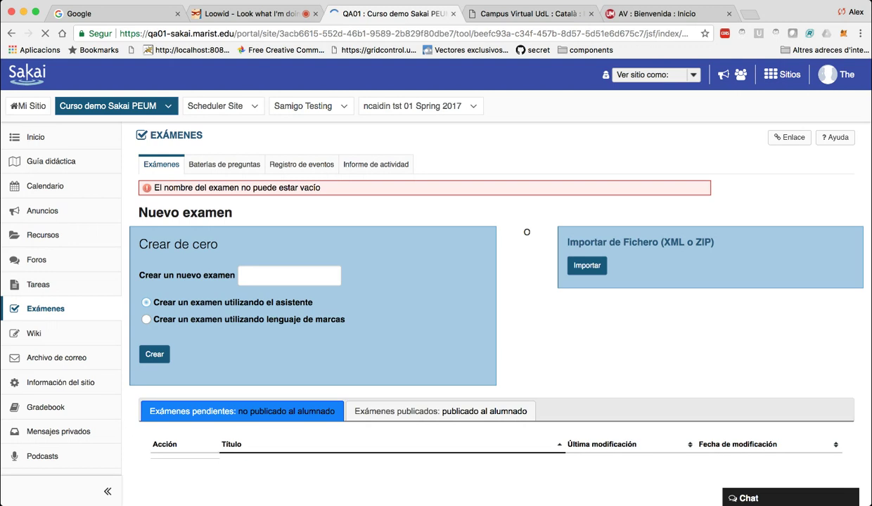
click(291, 255)
text(examen 1)
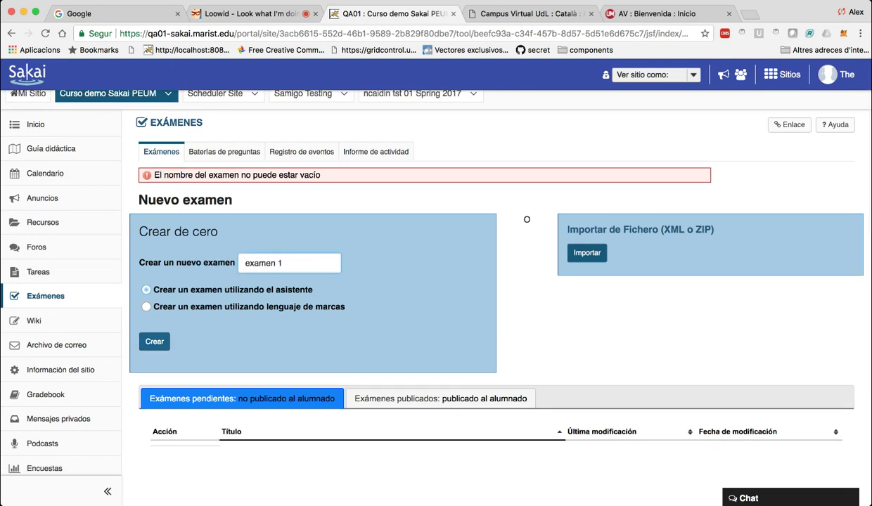
key(Return)
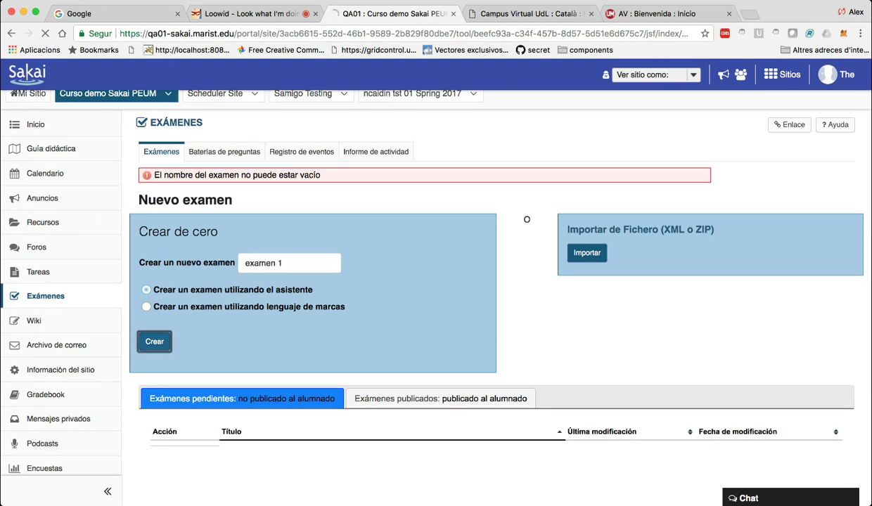
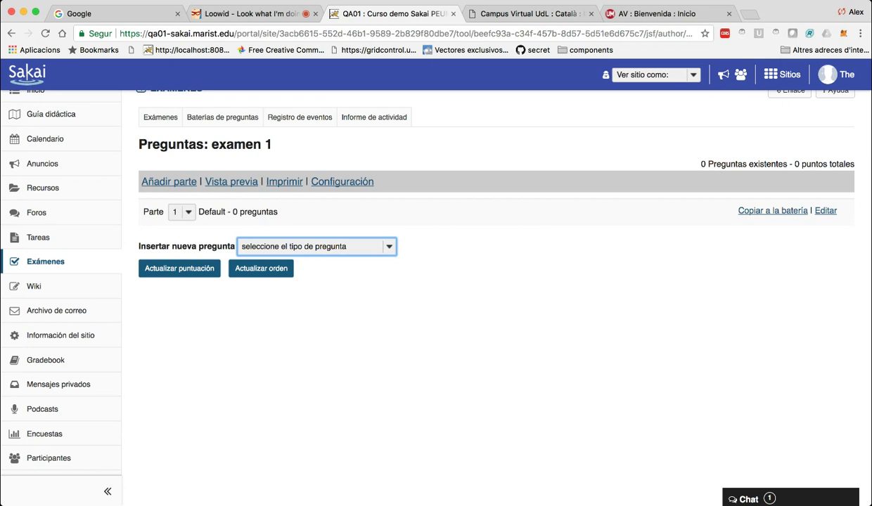
Add a 12-point multiple-choice question with the text 'cual es la buena'.
click(320, 262)
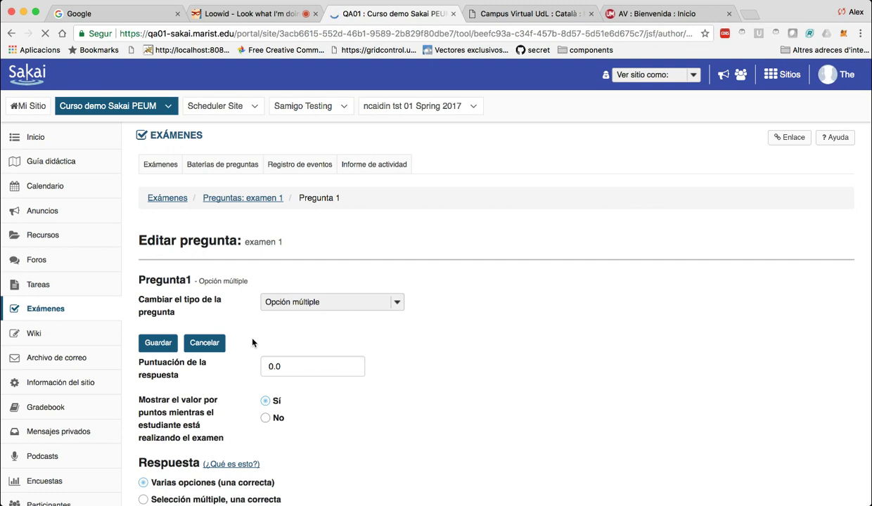
scroll(422, 281, down, 5)
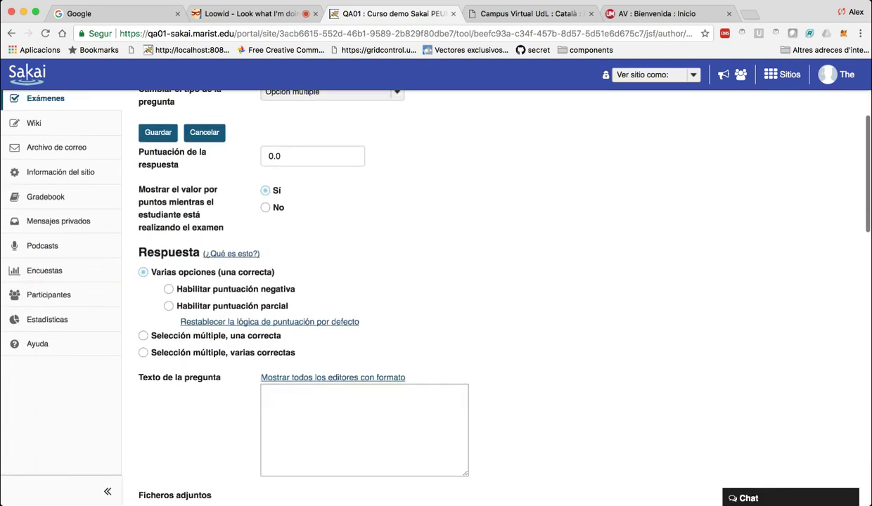
double_click(298, 156)
text(12)
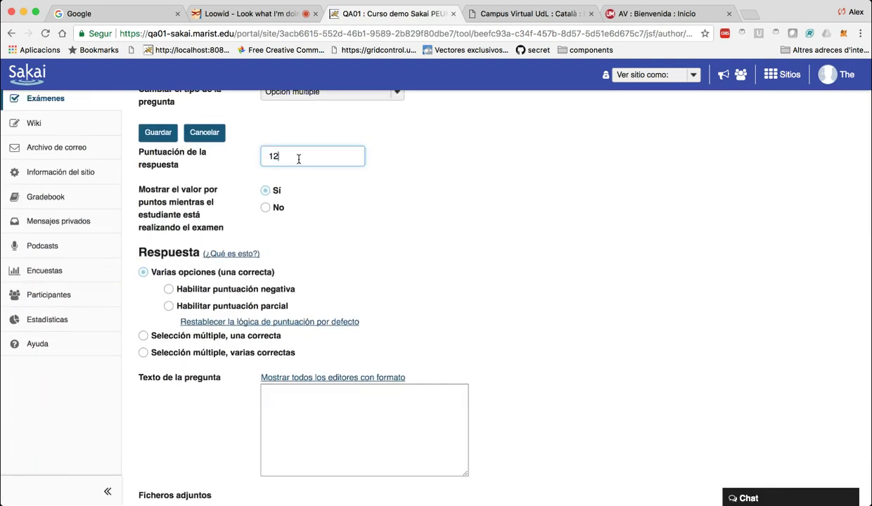
scroll(207, 360, down, 10)
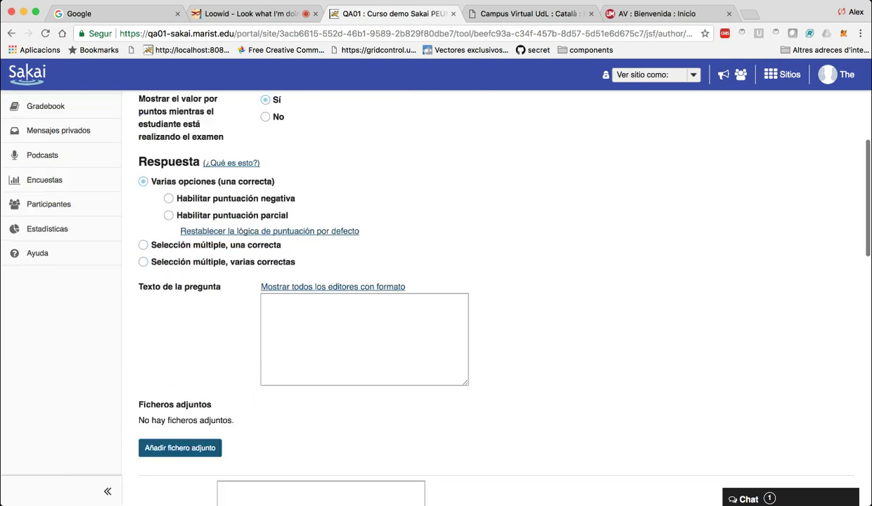
click(276, 275)
scroll(422, 296, up, 6)
click(365, 280)
text(cual )
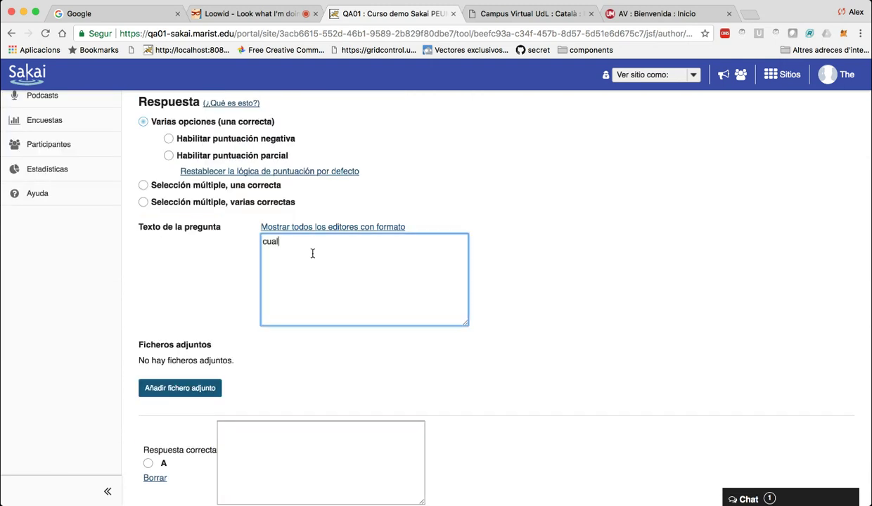
text(es la buena)
Enter answers A–D: 'esta', 'la otra', 'asdas' and 'qweqwe'.
click(287, 432)
text(esta)
click(281, 325)
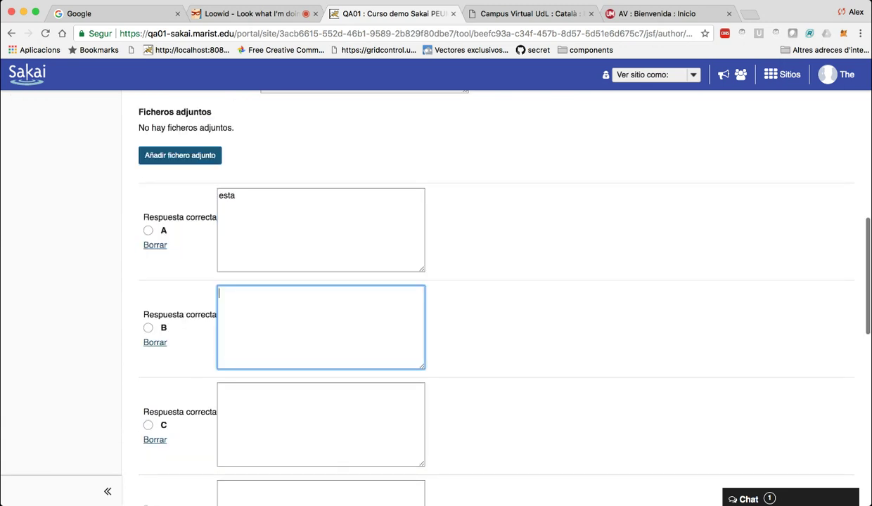
text(la otra)
click(285, 429)
text(asdas)
scroll(290, 422, down, 3)
click(305, 375)
text(qweqwe)
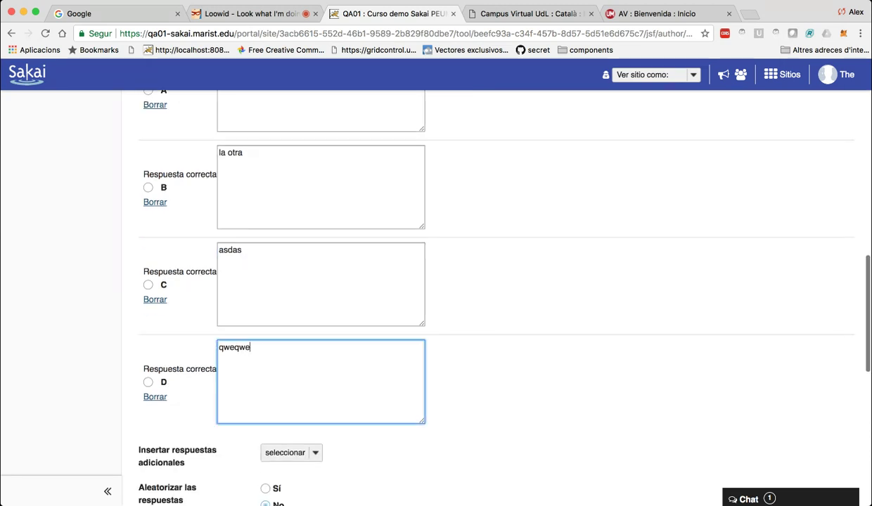
Mark answer C as correct and save the question.
click(148, 285)
scroll(147, 285, down, 9)
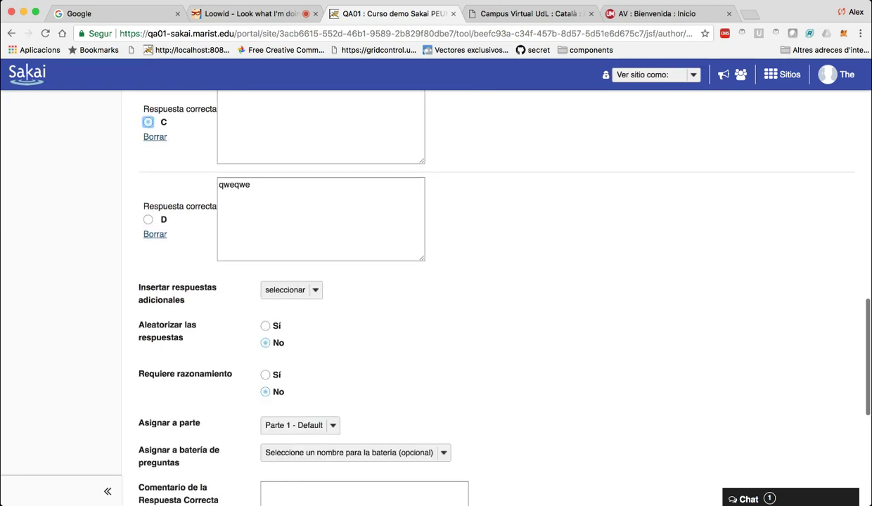
scroll(329, 129, down, 1)
scroll(329, 129, up, 5)
scroll(329, 130, down, 5)
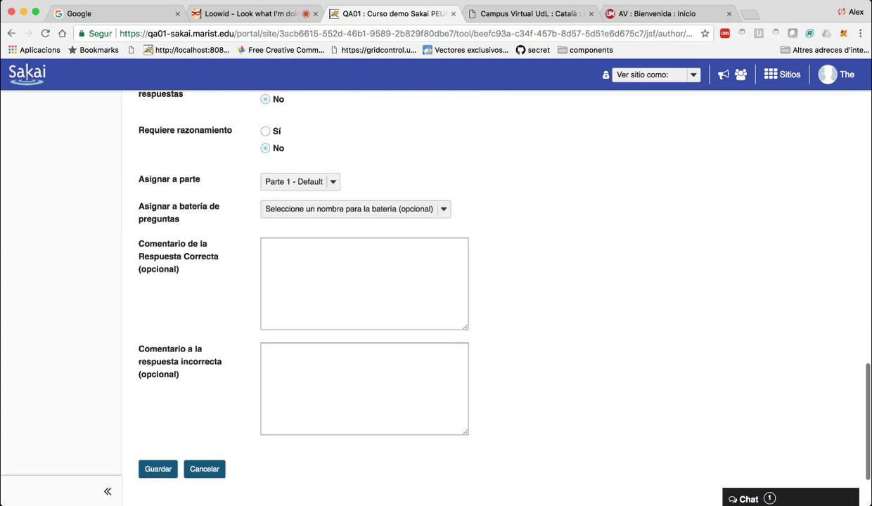
click(157, 390)
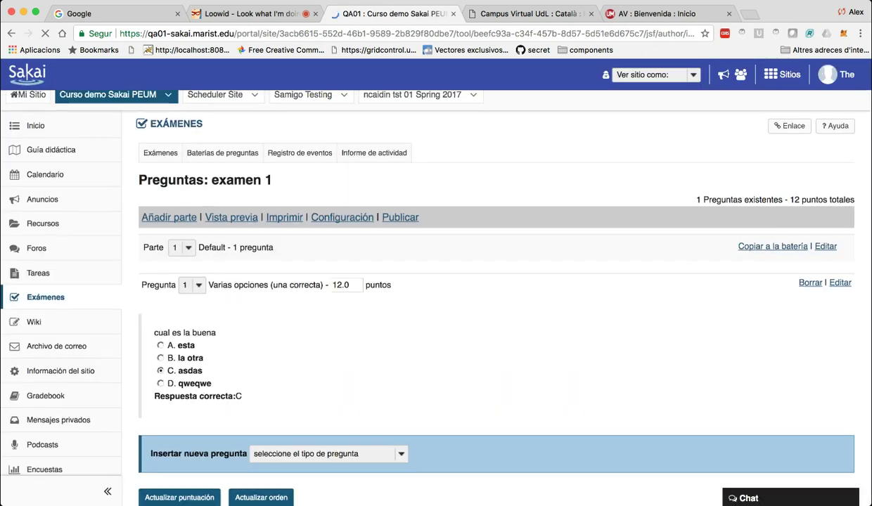
Start the student preview of examen 1 and answer B. la otra.
scroll(436, 281, down, 3)
scroll(236, 305, up, 3)
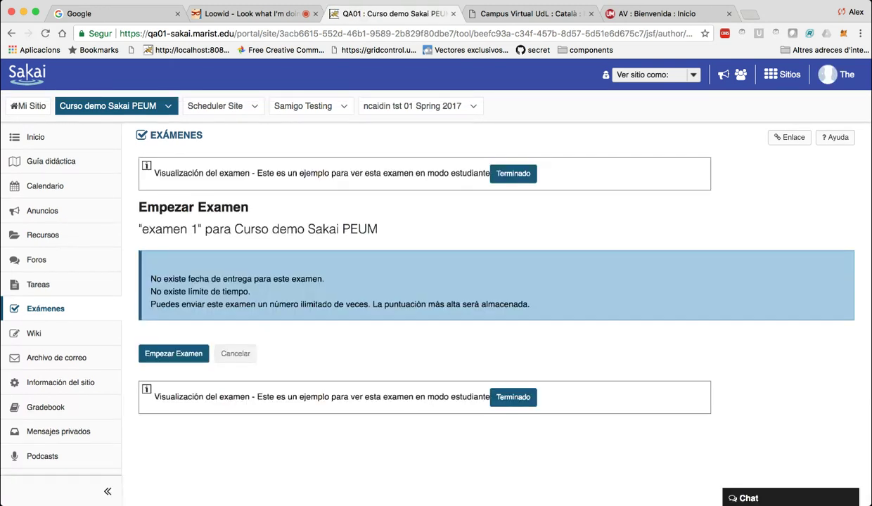
click(174, 354)
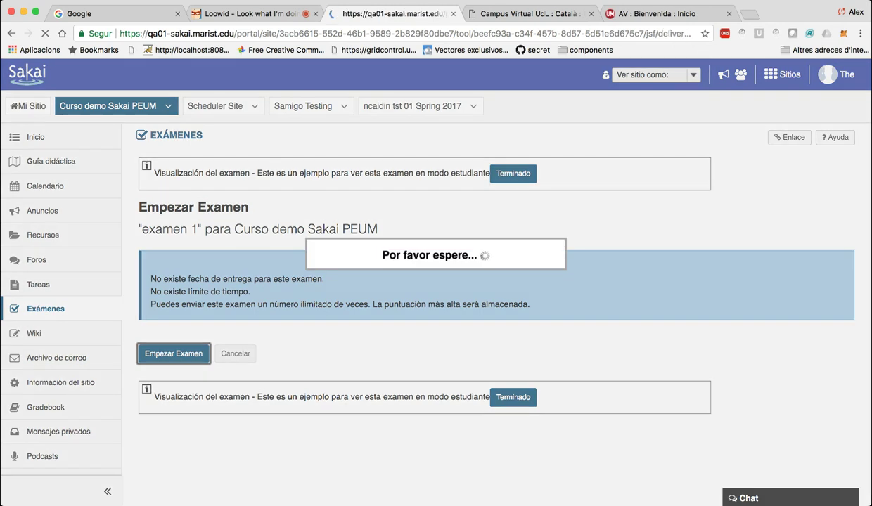
scroll(436, 295, down, 5)
scroll(436, 295, down, 2)
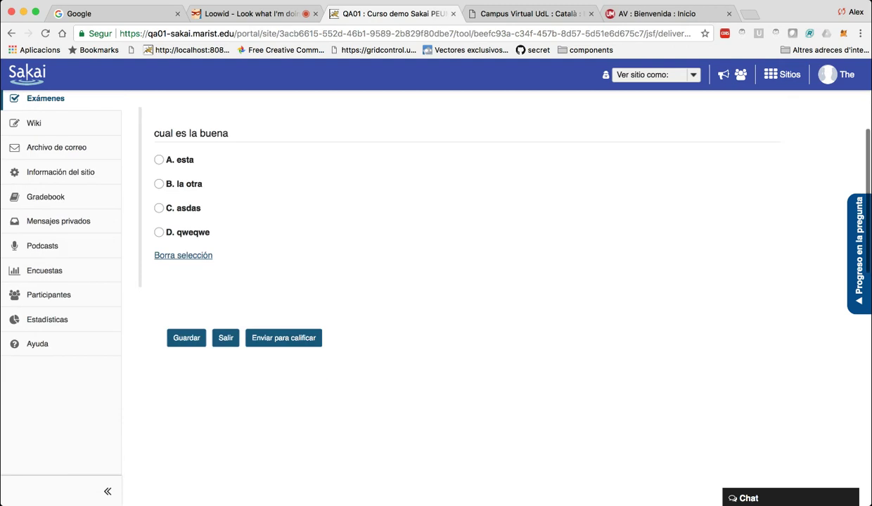
click(159, 208)
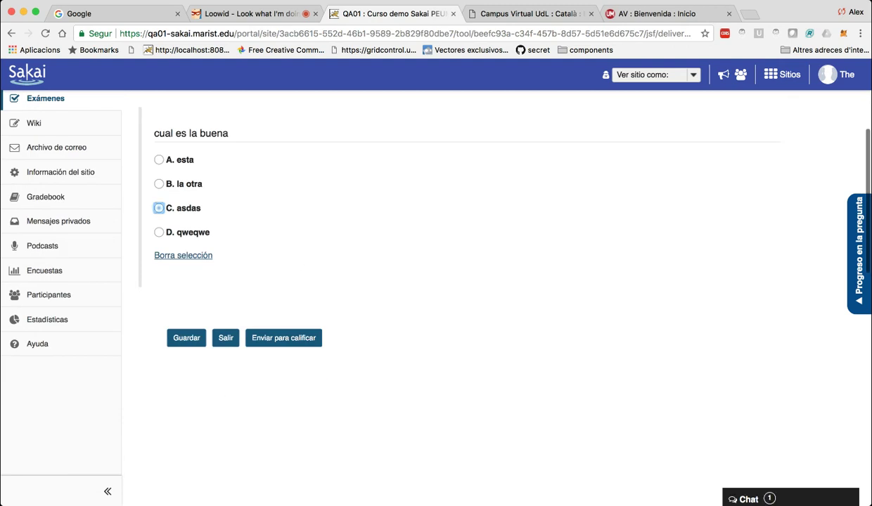
click(159, 184)
Submit the previewed exam for grading, then go back from the warning.
key(Tab)
key(Tab)
key(Tab)
key(Tab)
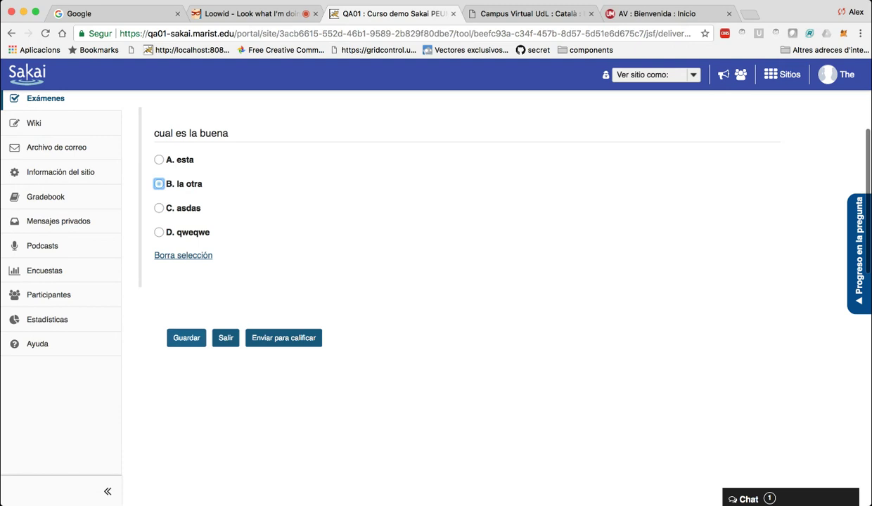
key(Return)
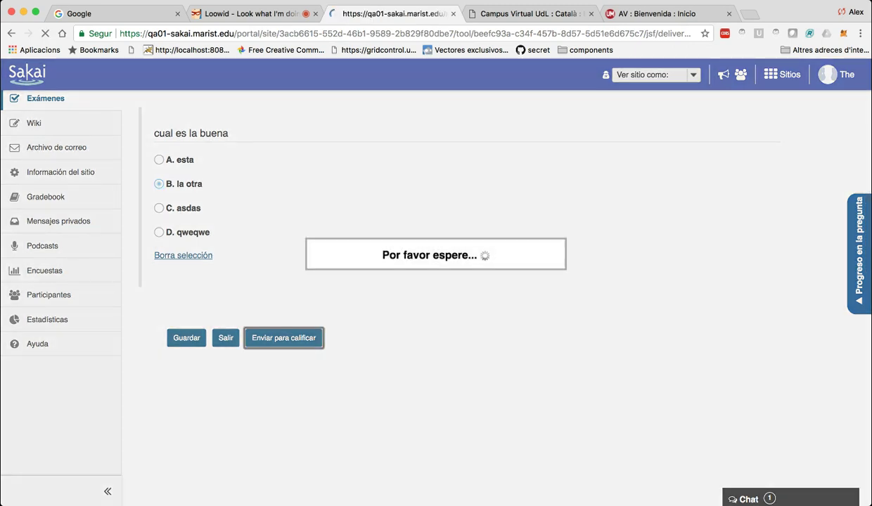
key(Down)
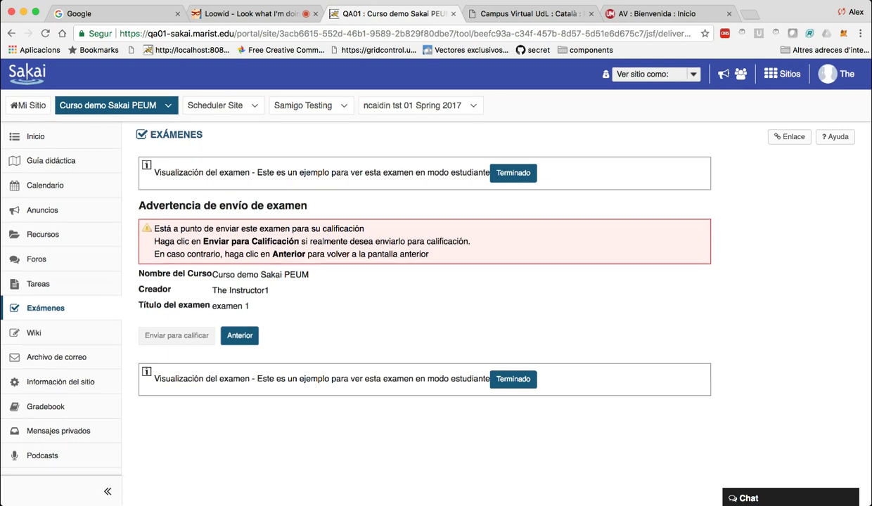
key(Return)
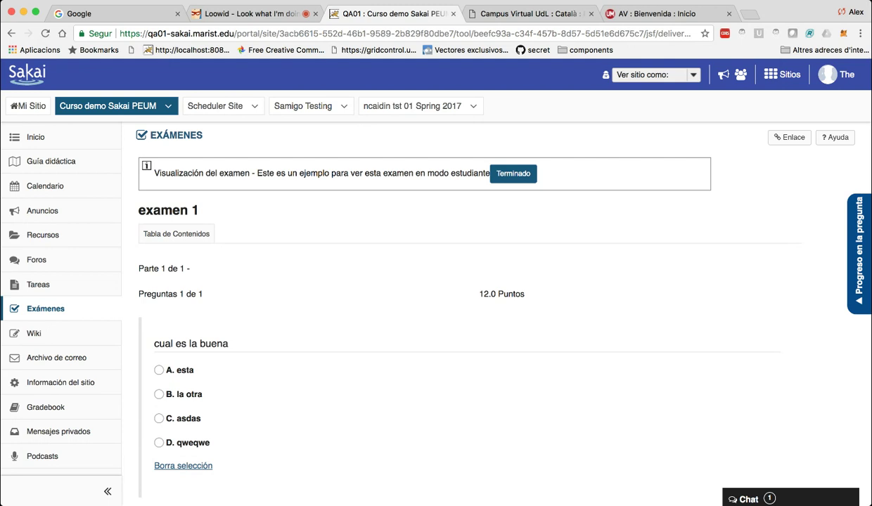
Open the course Wiki from the sidebar.
scroll(330, 380, down, 5)
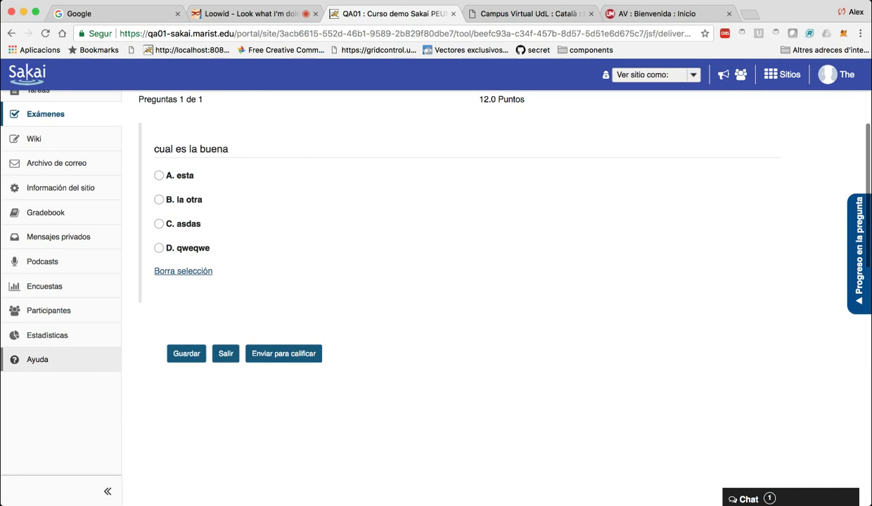
scroll(56, 422, up, 2)
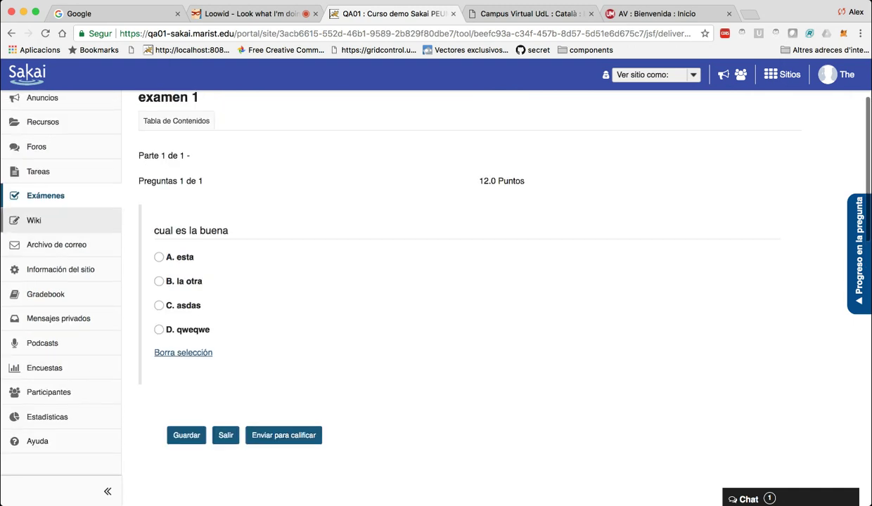
click(43, 220)
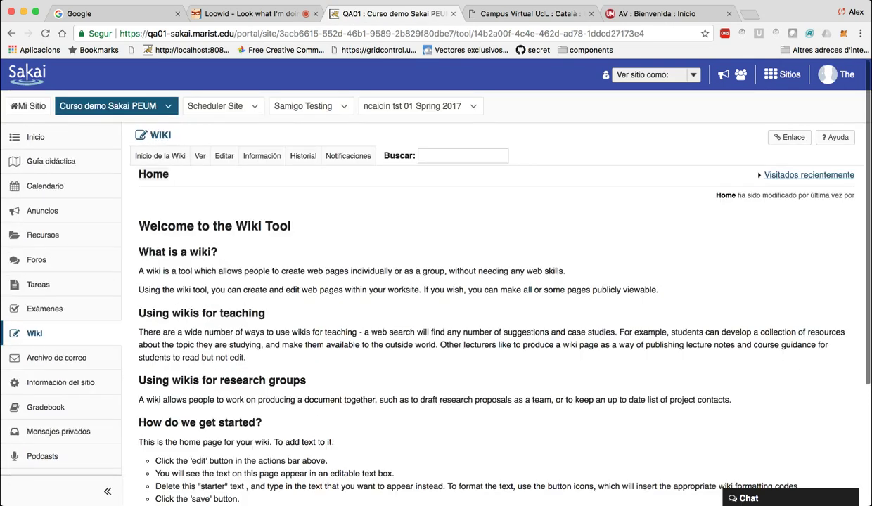
Open the Wiki Home editor and cancel, view its Historial, then open Archivo de correo.
click(223, 155)
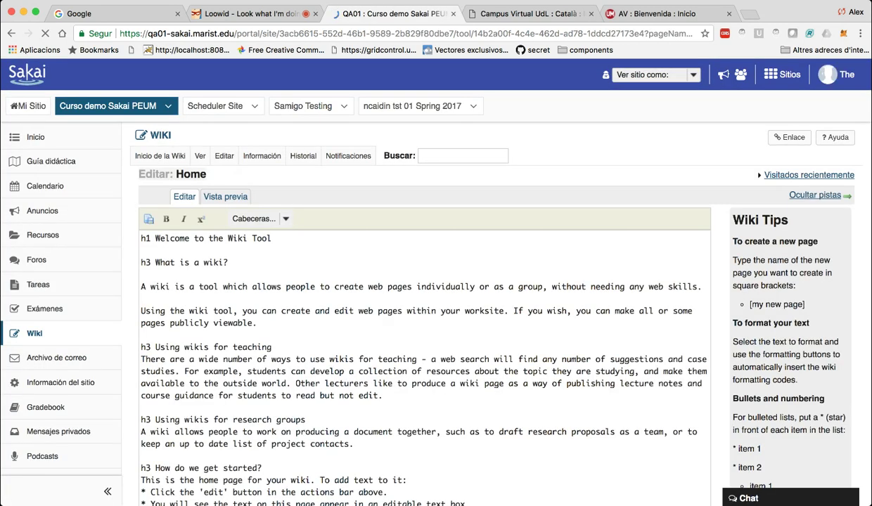
scroll(422, 281, down, 3)
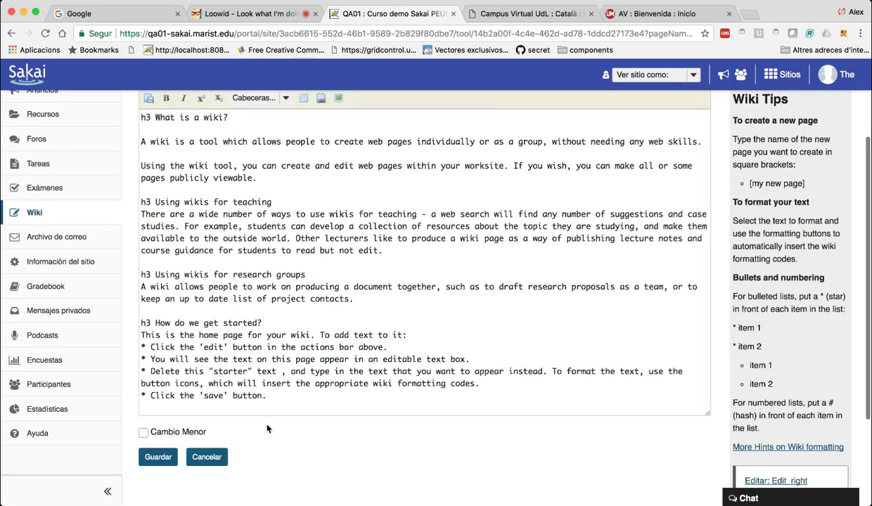
click(207, 457)
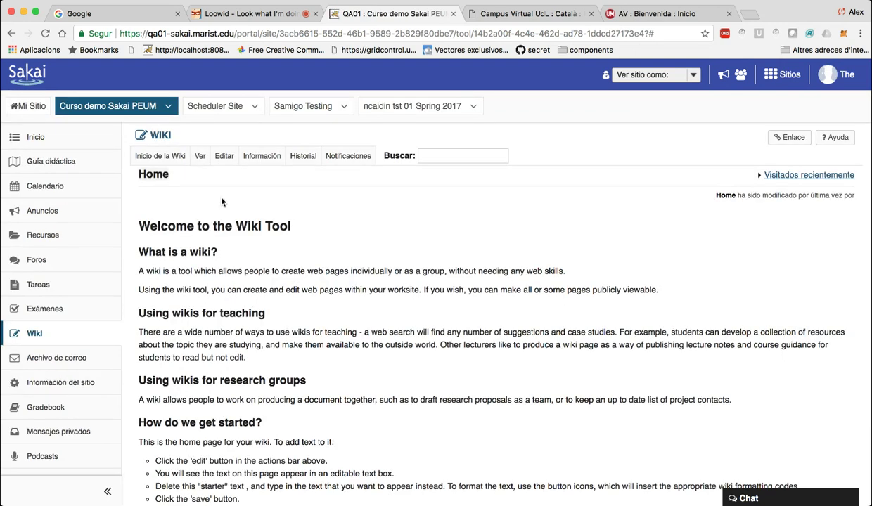
click(303, 156)
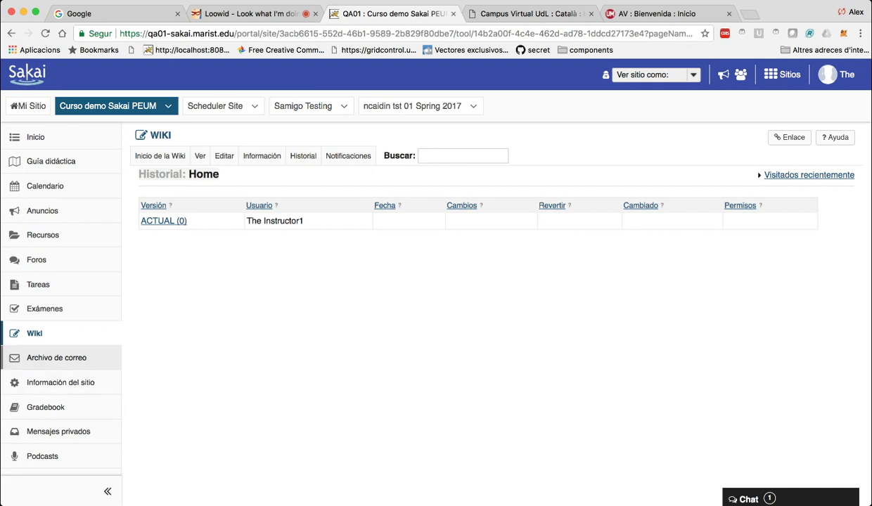
click(56, 358)
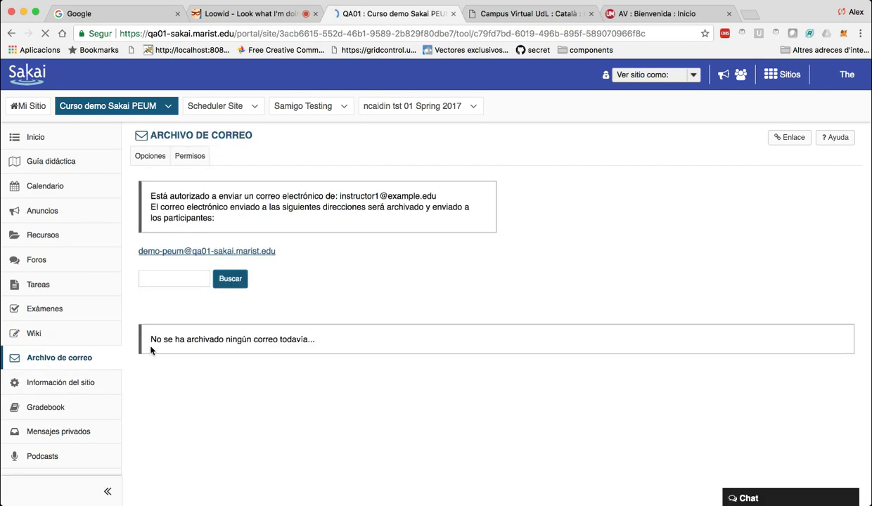
Highlight the mailing-list address and look over the site information's external tools.
drag(276, 251, 138, 251)
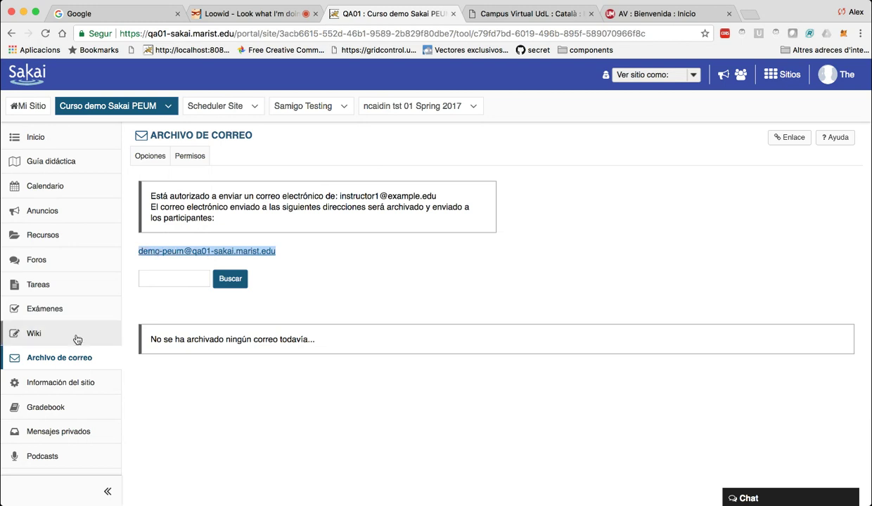
click(61, 382)
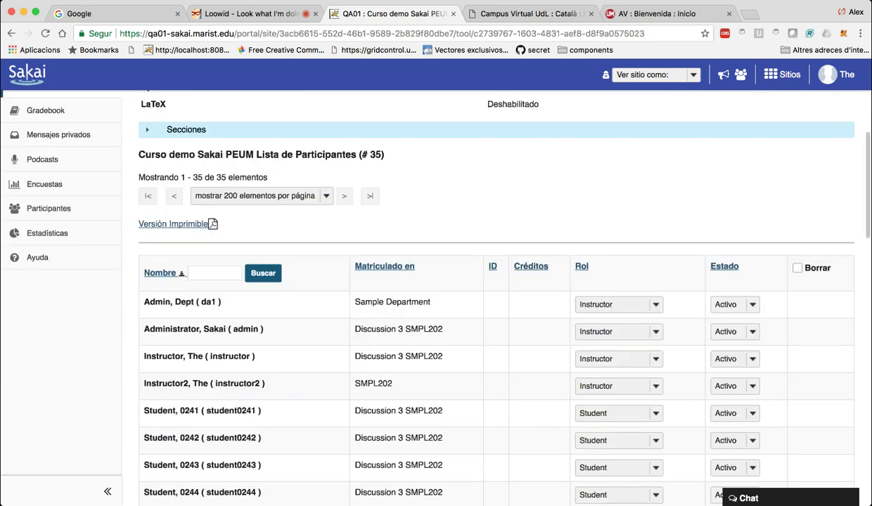
scroll(262, 156, up, 2)
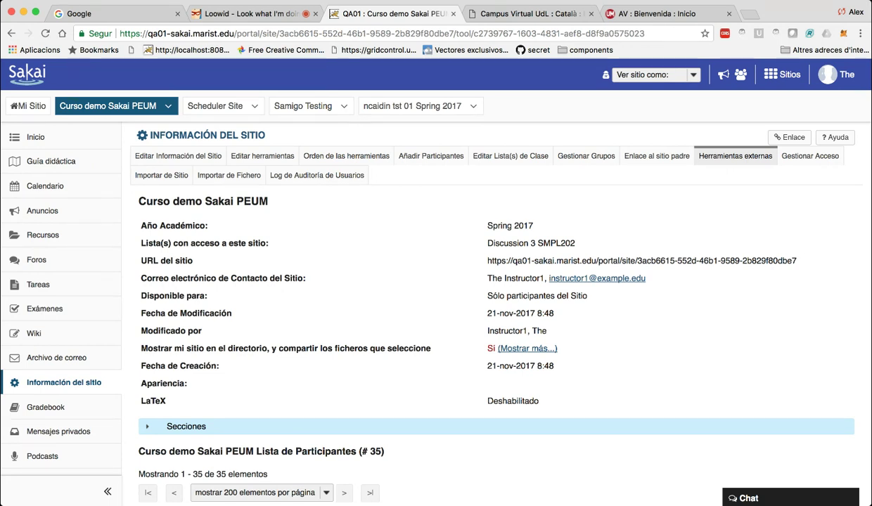
click(735, 155)
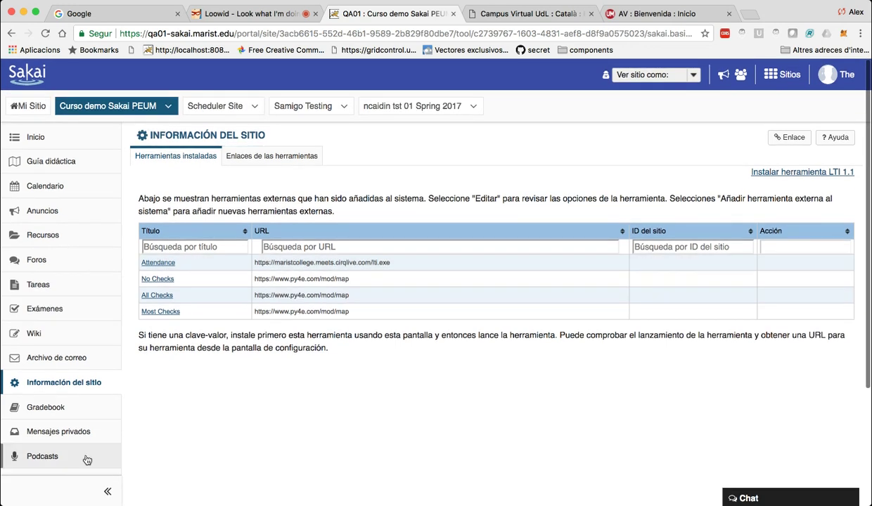
Open the course Gradebook from the sidebar.
click(85, 383)
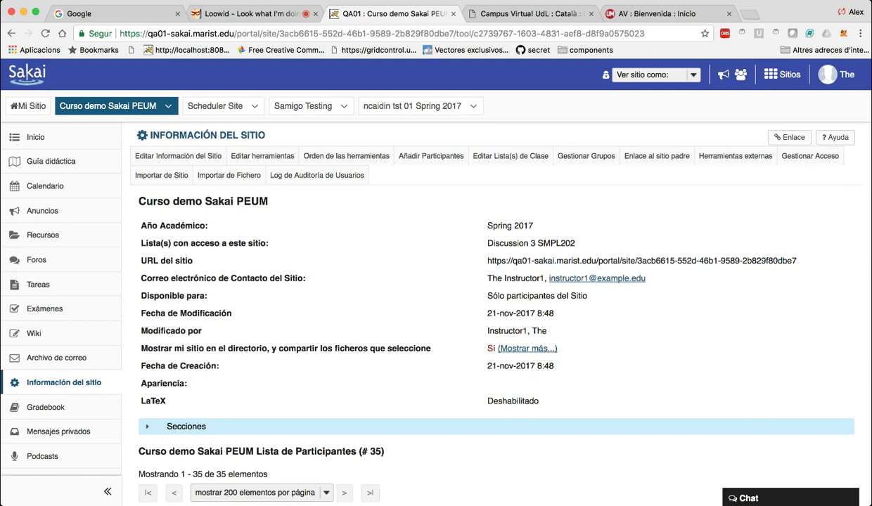
scroll(63, 351, down, 2)
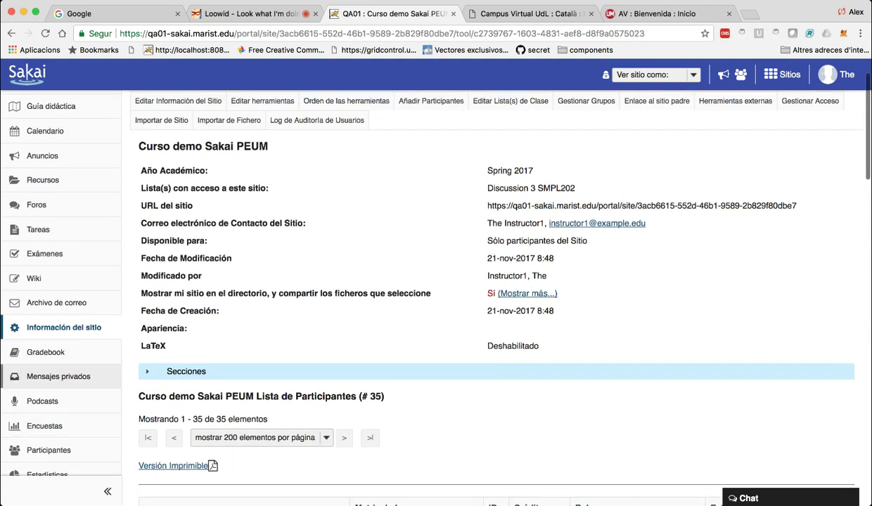
click(46, 352)
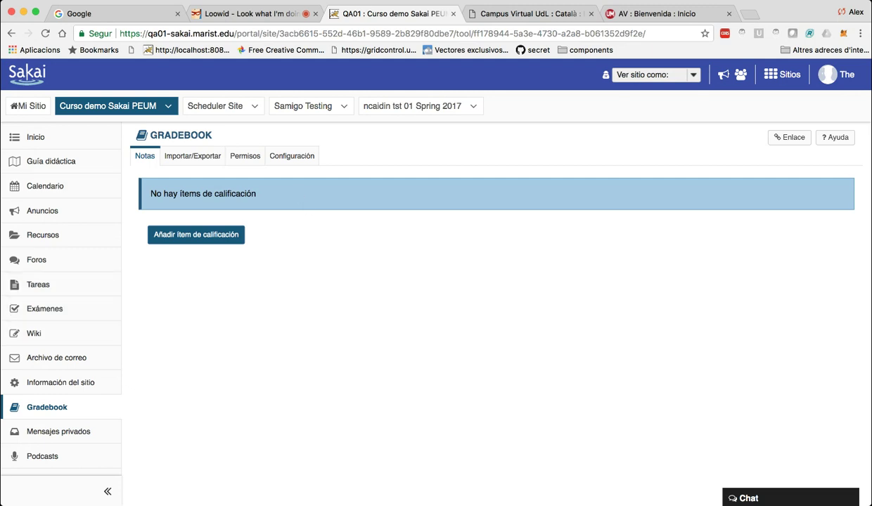
Create a grade item titled 'Examen 1' worth 10 points.
click(196, 234)
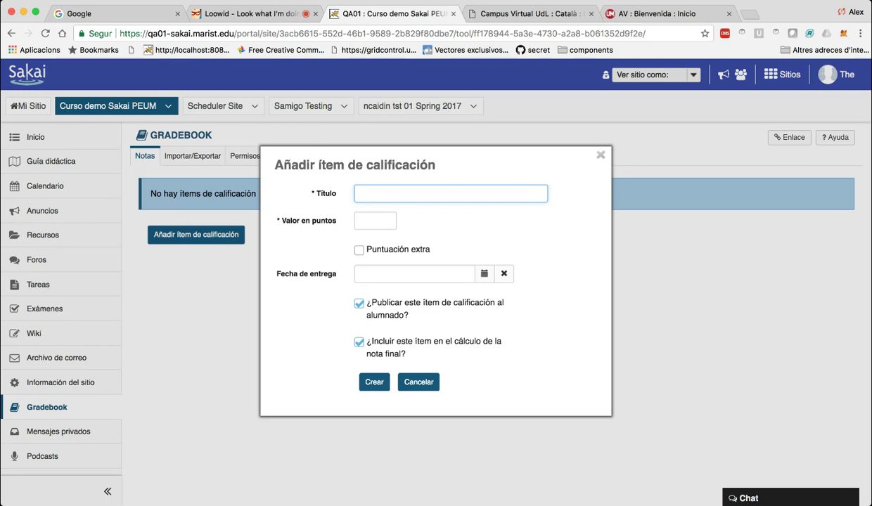
text(Examen 1)
click(375, 220)
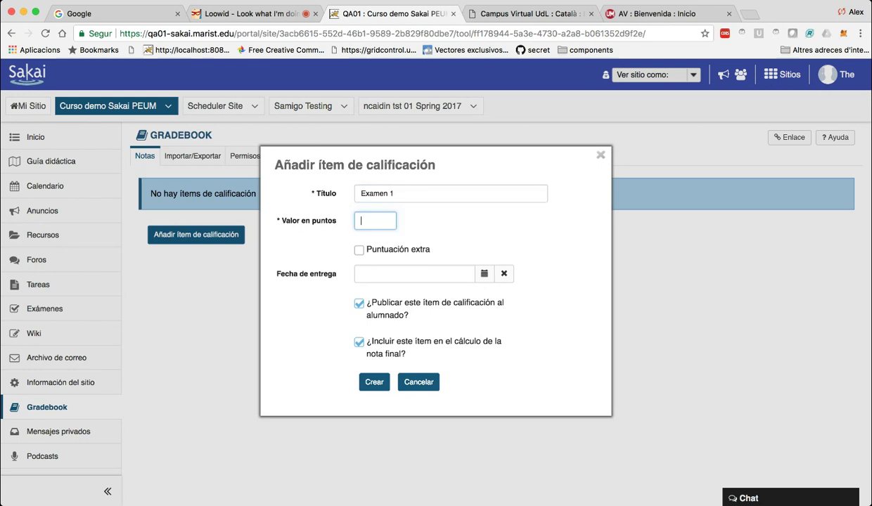
text(10)
key(Tab)
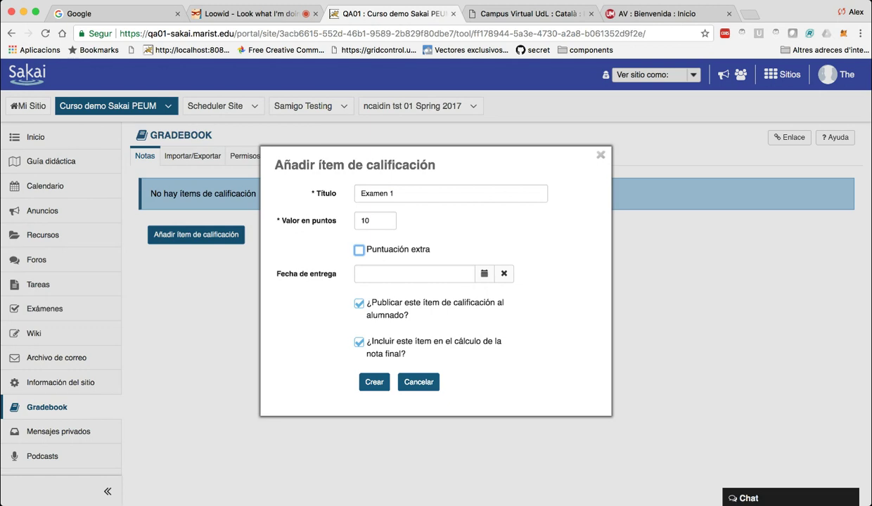
click(372, 380)
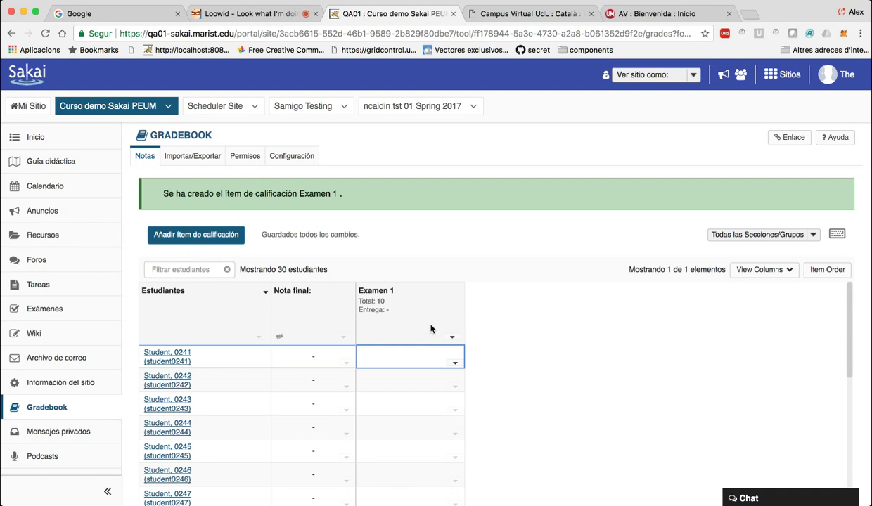
scroll(289, 464, down, 5)
Grade the first two students on Examen 1 with 5 and 8.
scroll(288, 464, up, 5)
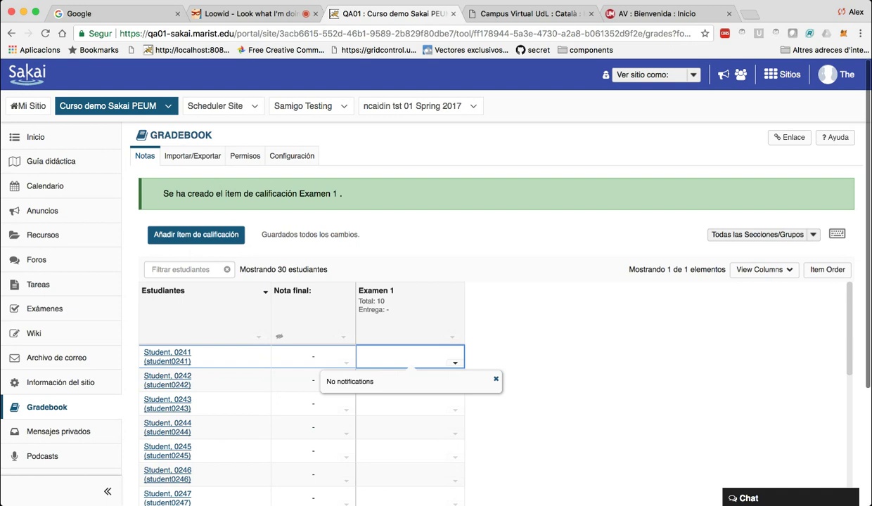
text(5)
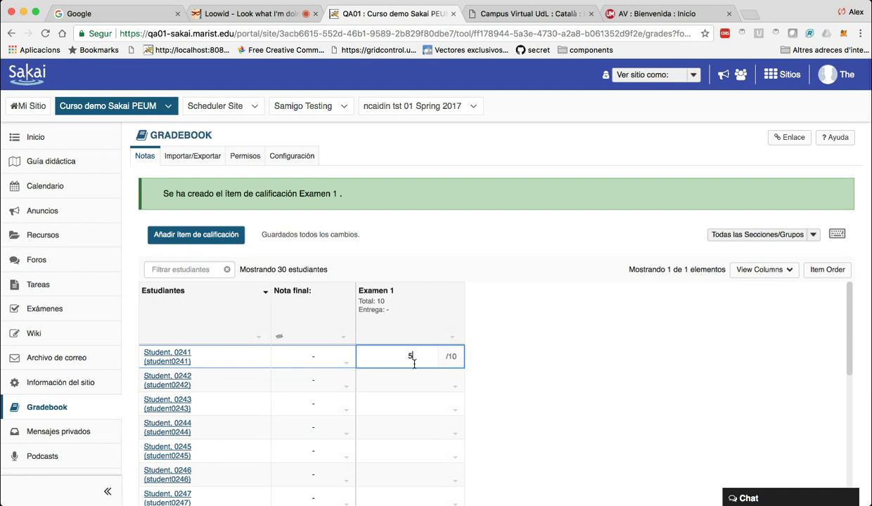
key(Return)
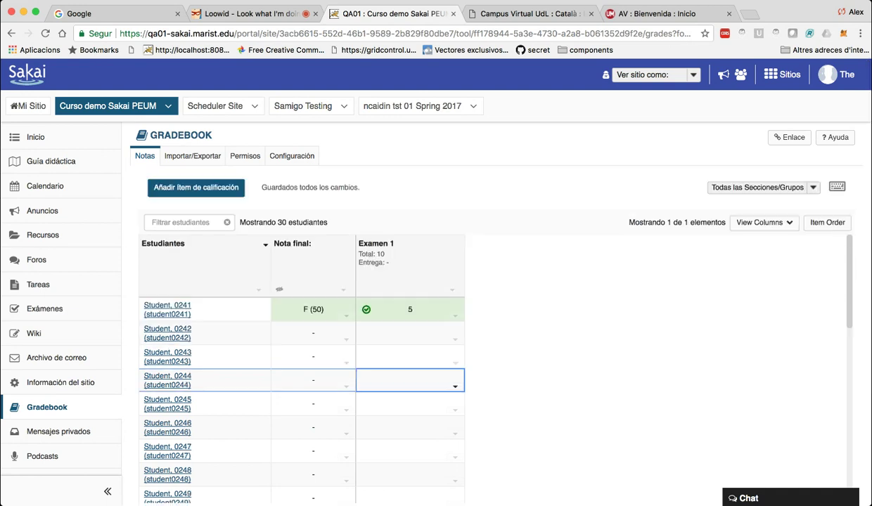
click(410, 333)
text(8)
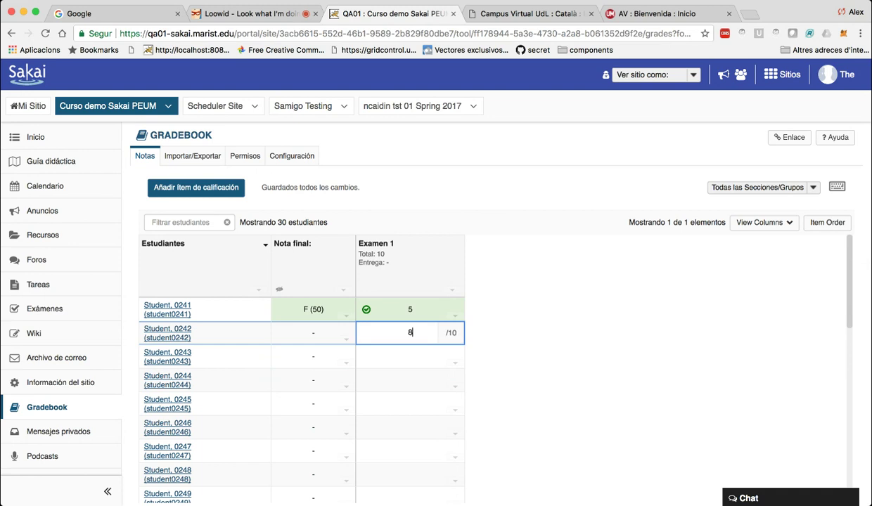
key(Return)
scroll(452, 353, down, 2)
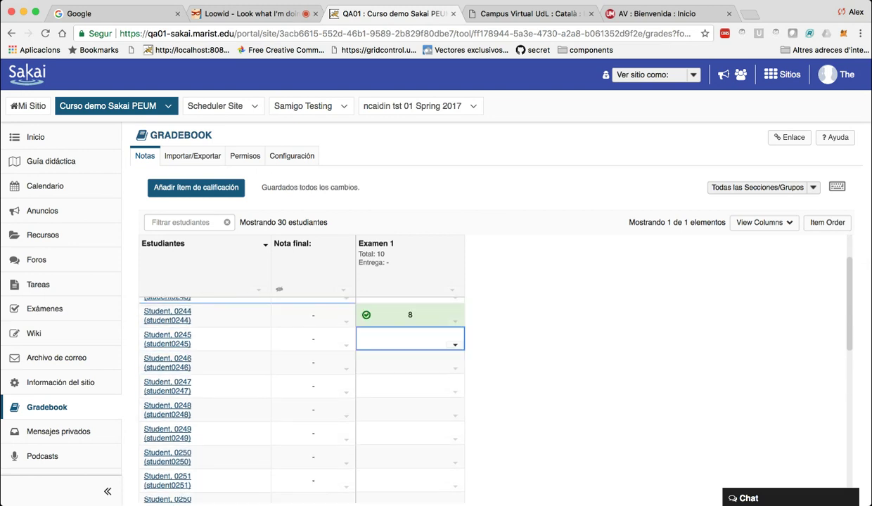
scroll(303, 394, up, 2)
key(Up)
Try setting a score for all empty Examen 1 cells, then close the dialog.
click(452, 289)
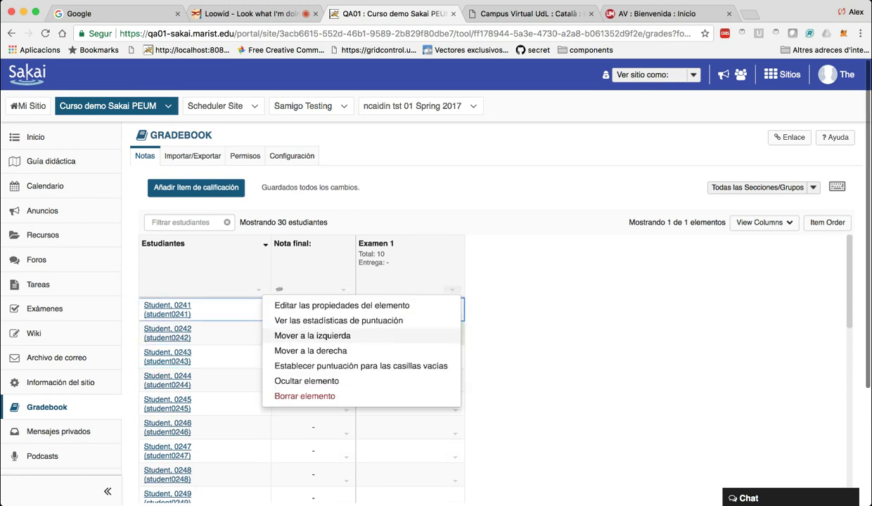
click(361, 366)
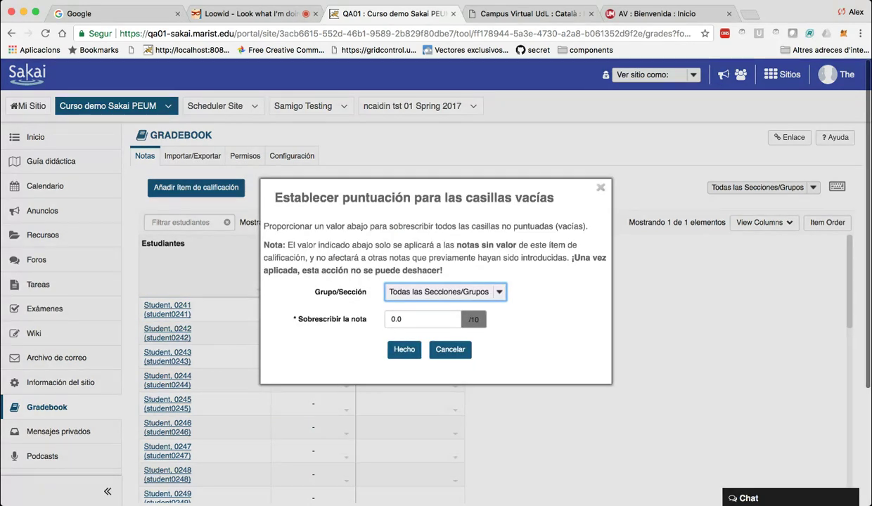
click(403, 350)
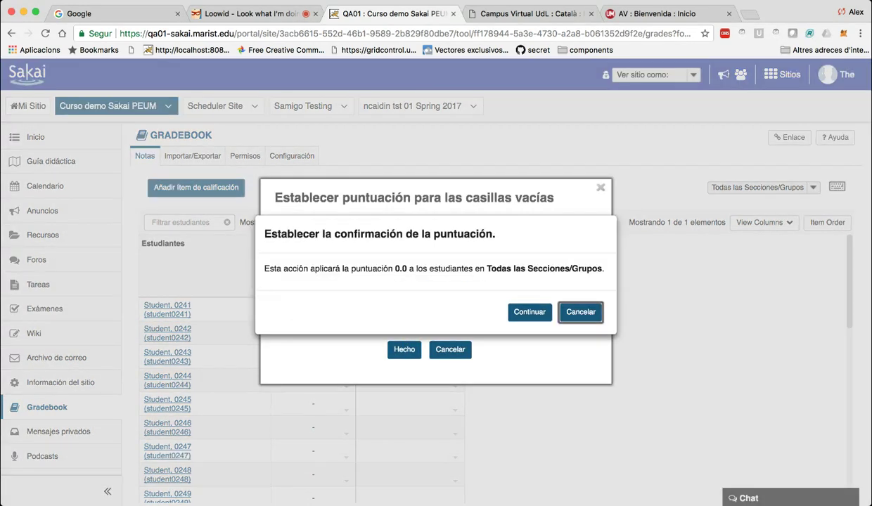
click(515, 307)
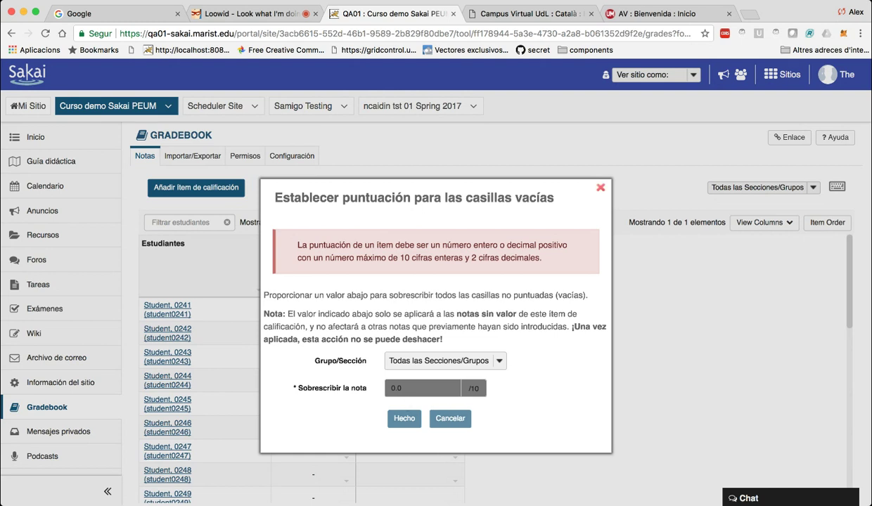
key(Escape)
Try applying score 2 to empty cells, hit a validation error, and close the dialog.
click(409, 358)
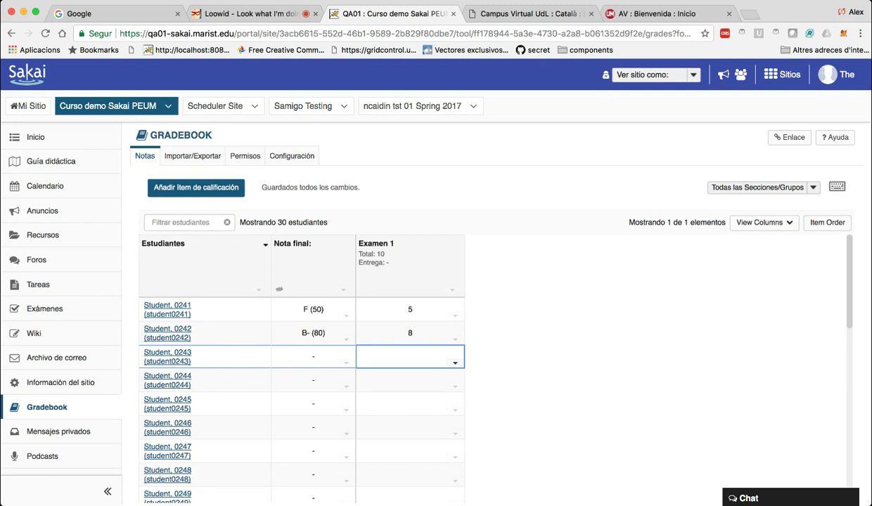
click(452, 289)
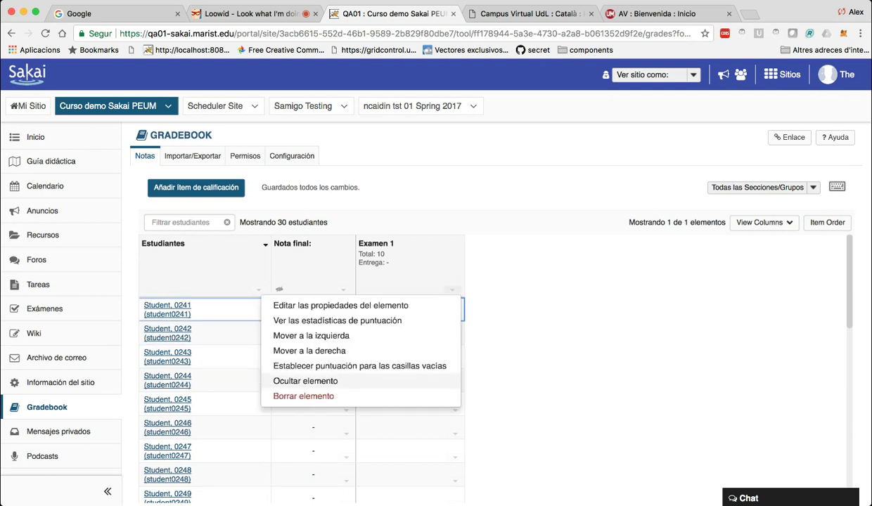
click(359, 365)
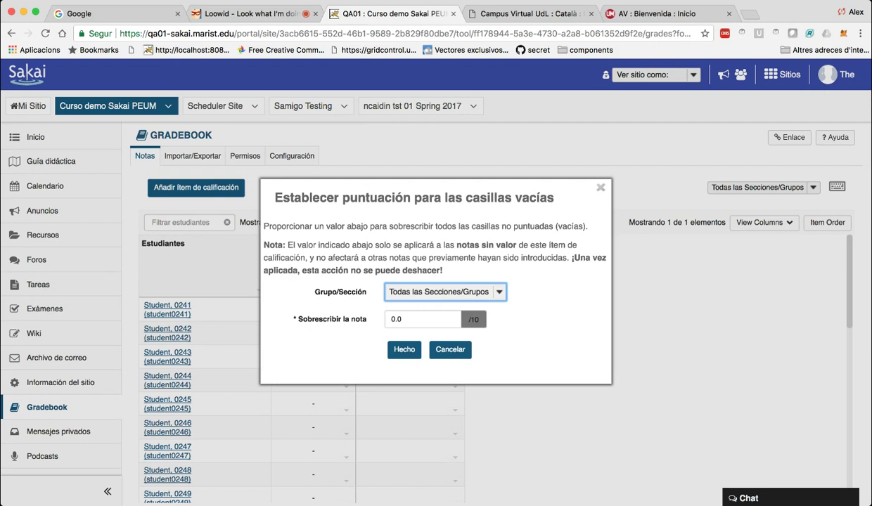
text(2)
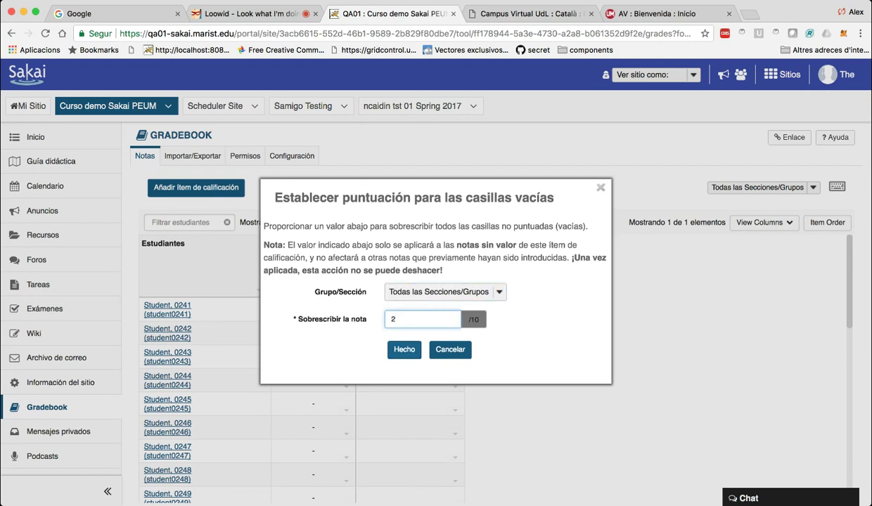
click(404, 350)
click(529, 312)
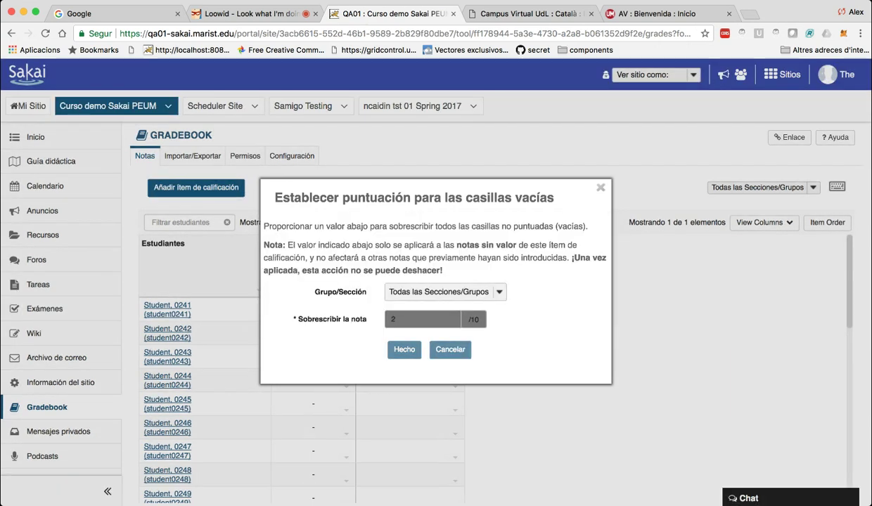
drag(377, 244, 464, 245)
click(461, 246)
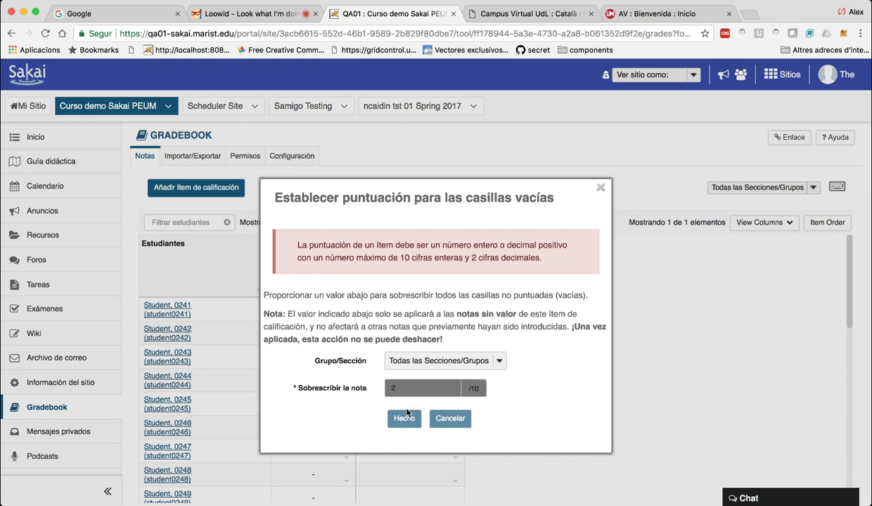
key(Escape)
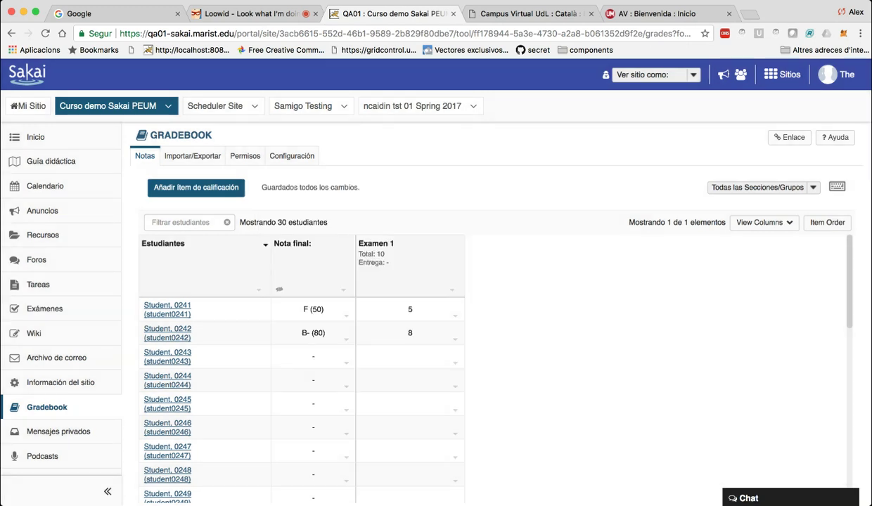
Reopen and dismiss the Examen 1 column options, then open the Gradebook settings.
scroll(303, 394, down, 3)
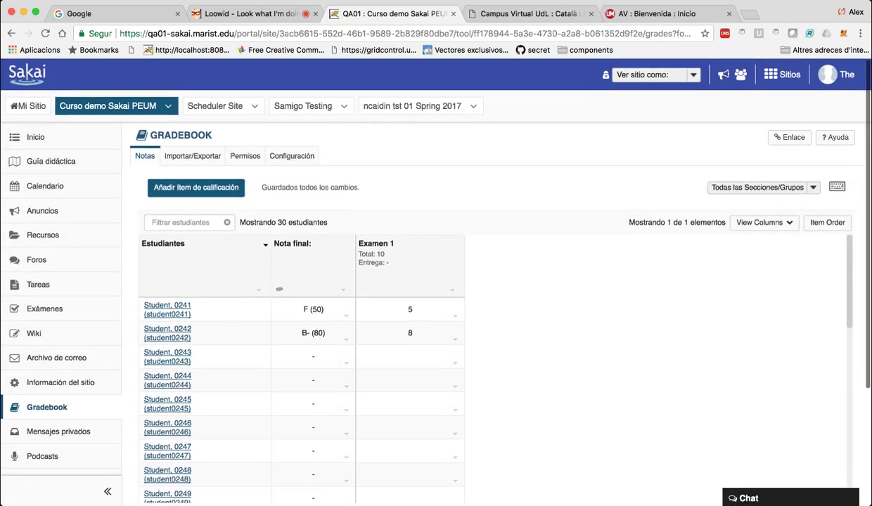
scroll(303, 380, down, 1)
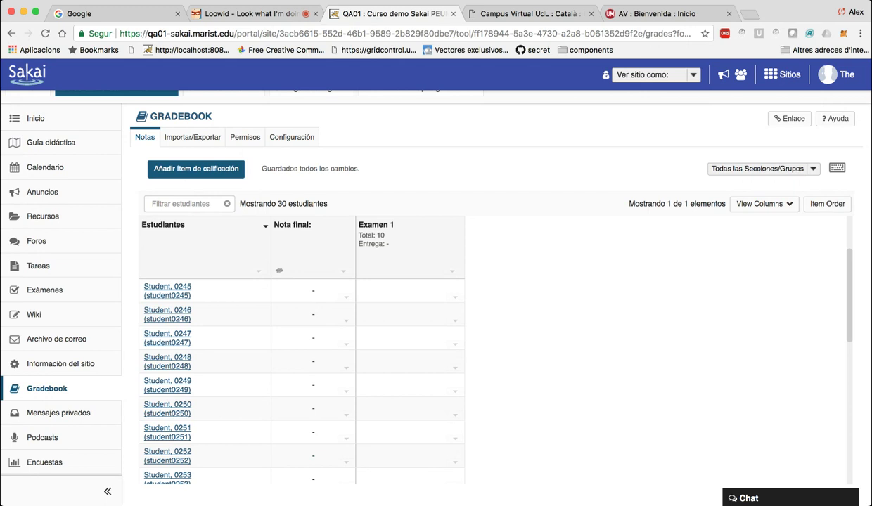
scroll(492, 288, up, 3)
click(452, 271)
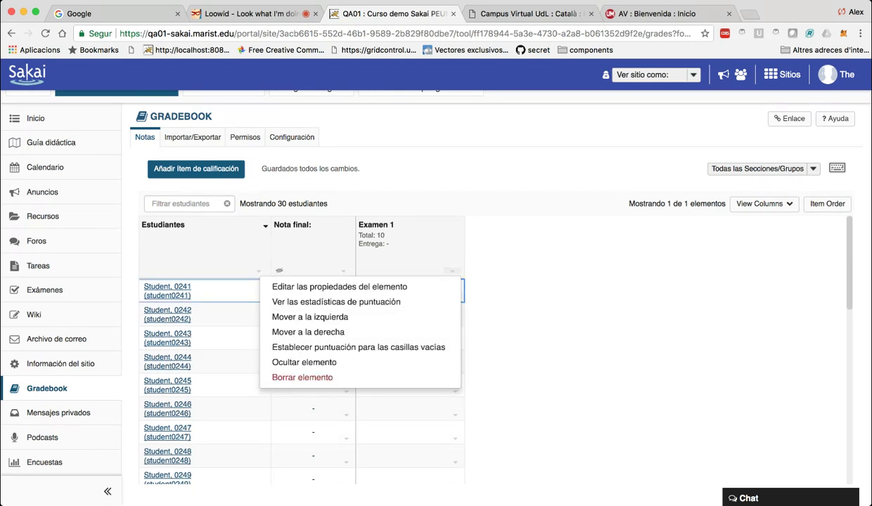
key(Escape)
key(Left)
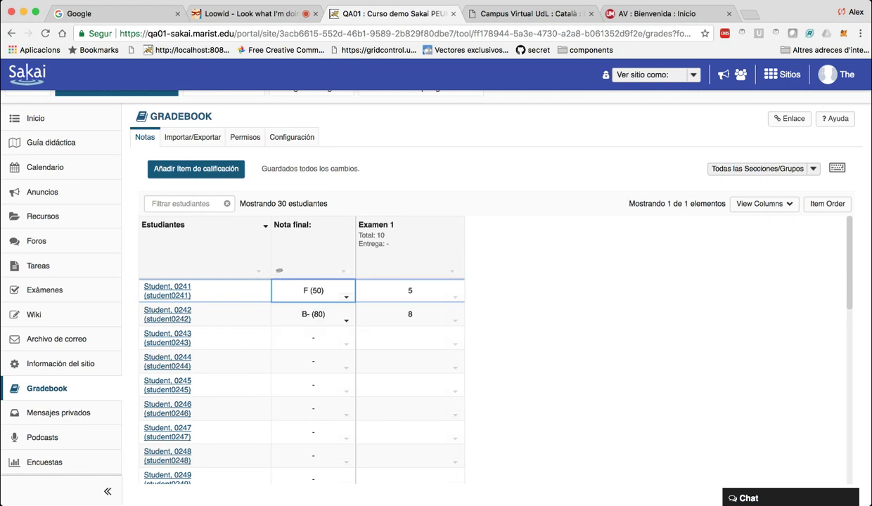
click(291, 137)
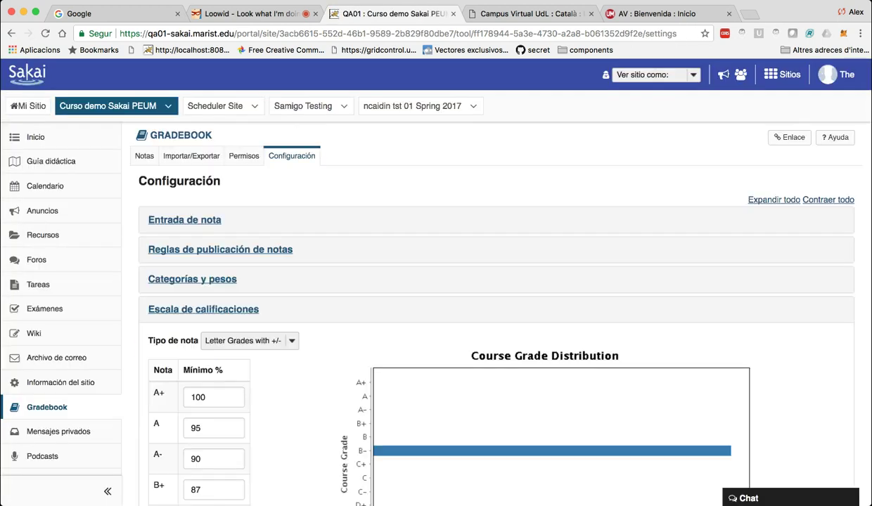
Try the Grade Points and Pass / Not Pass grade types, then open Mensajes privados.
scroll(495, 296, down, 3)
key(Tab)
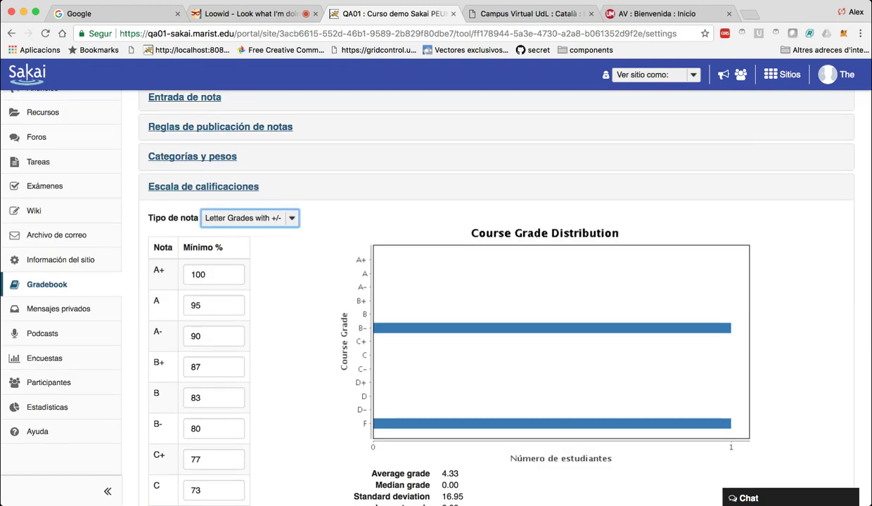
key(g)
scroll(496, 295, down, 2)
scroll(496, 295, up, 4)
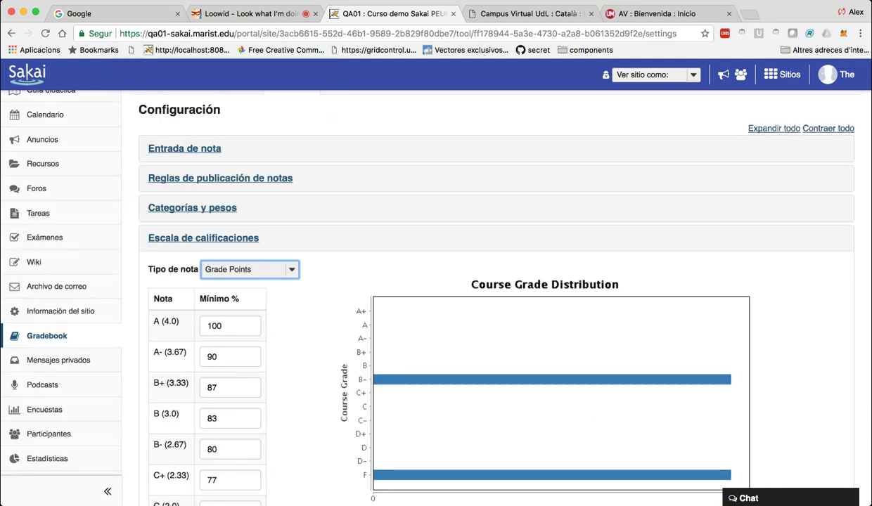
key(p)
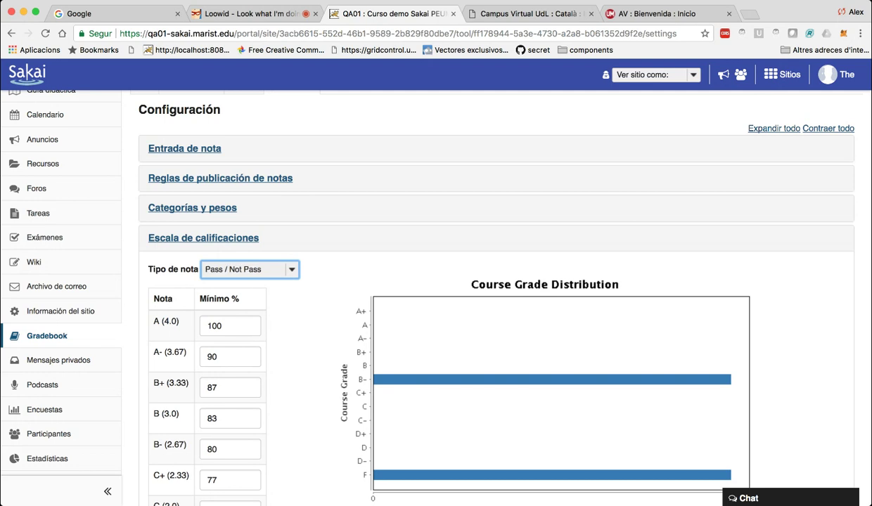
scroll(127, 282, down, 2)
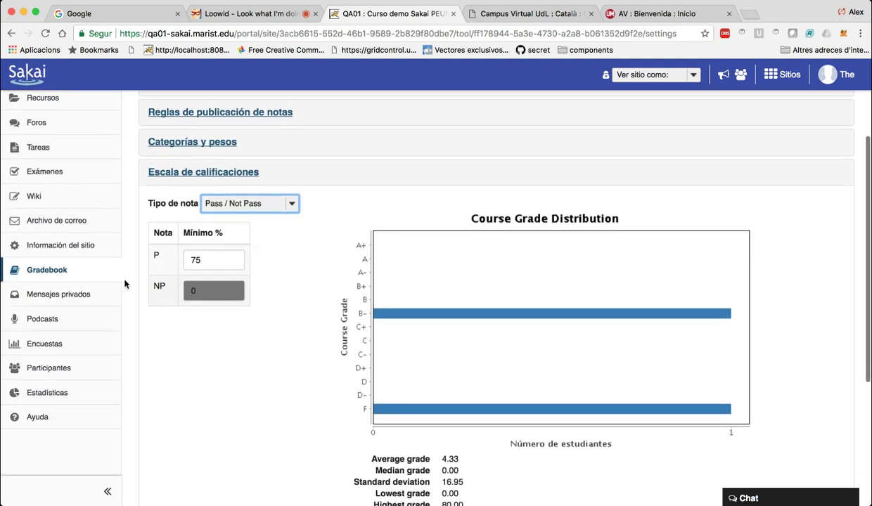
click(59, 294)
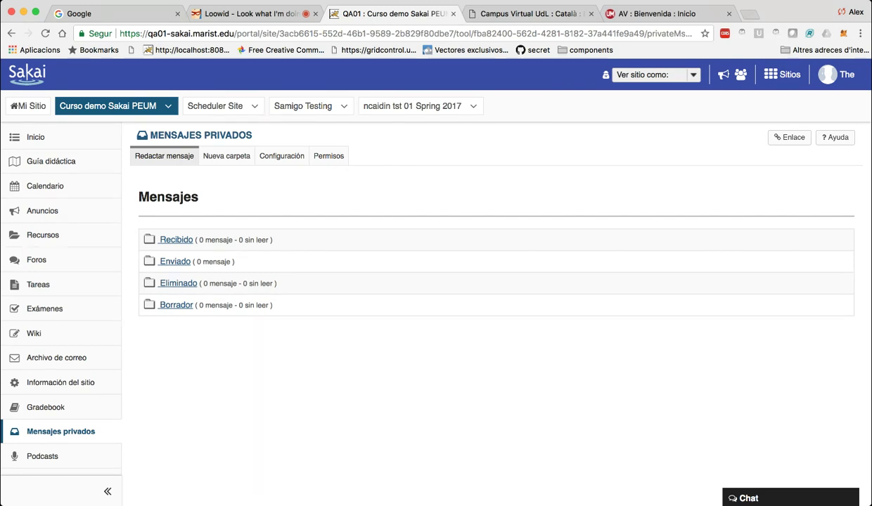
Compose a new private message addressed to one student.
click(163, 156)
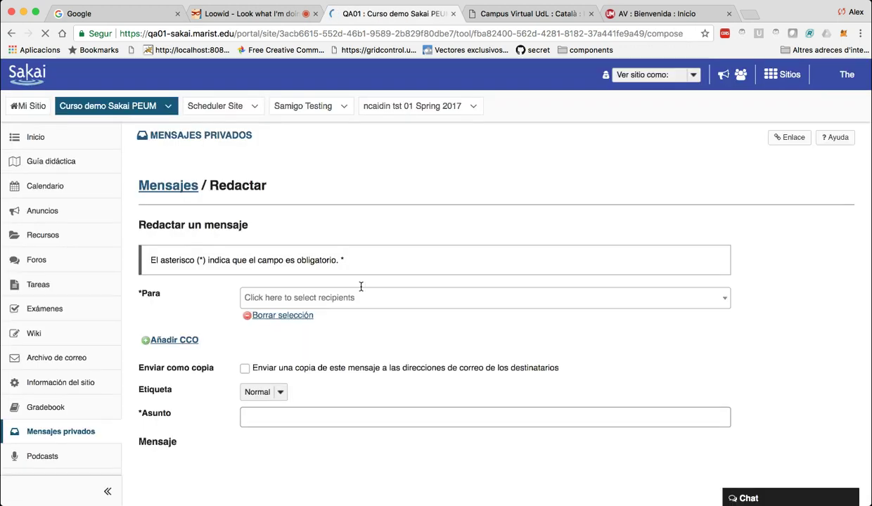
click(299, 298)
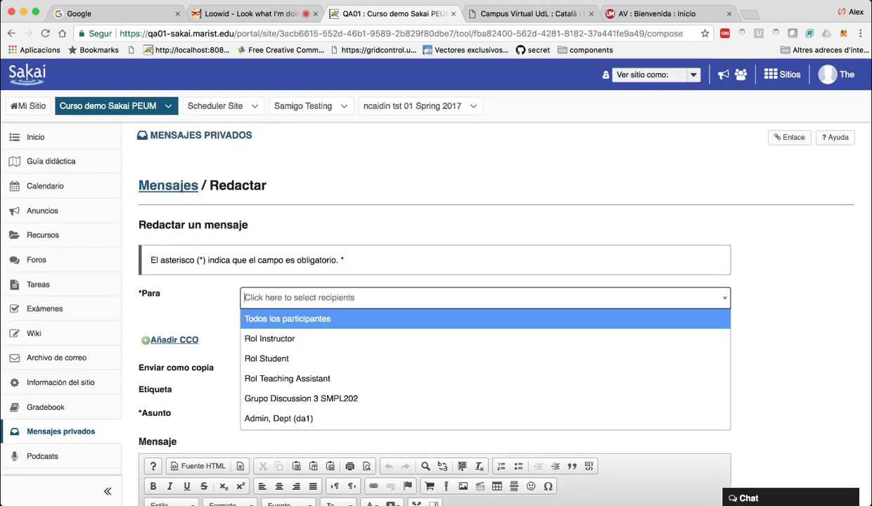
text(studen)
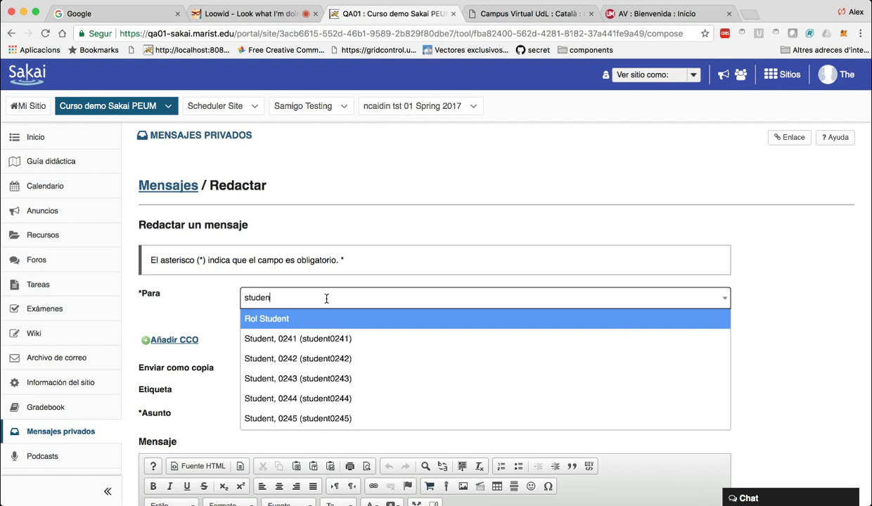
text(t)
key(Down)
key(Down)
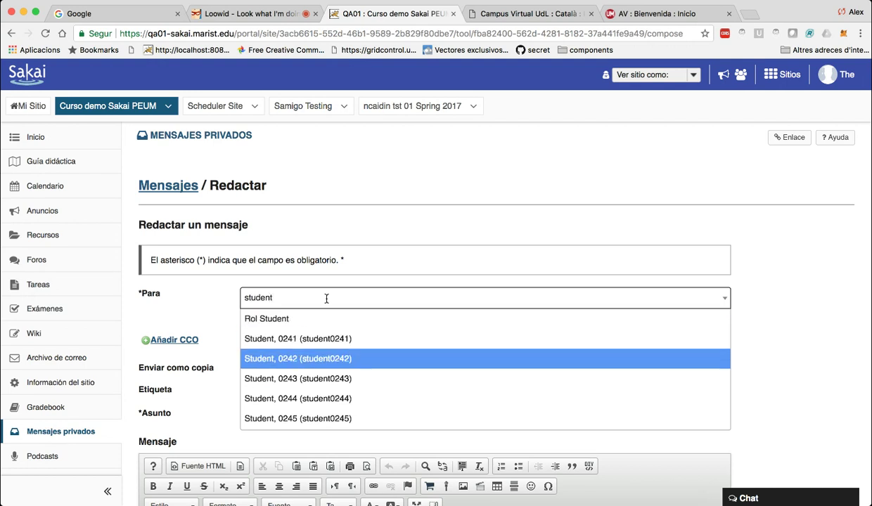
key(Return)
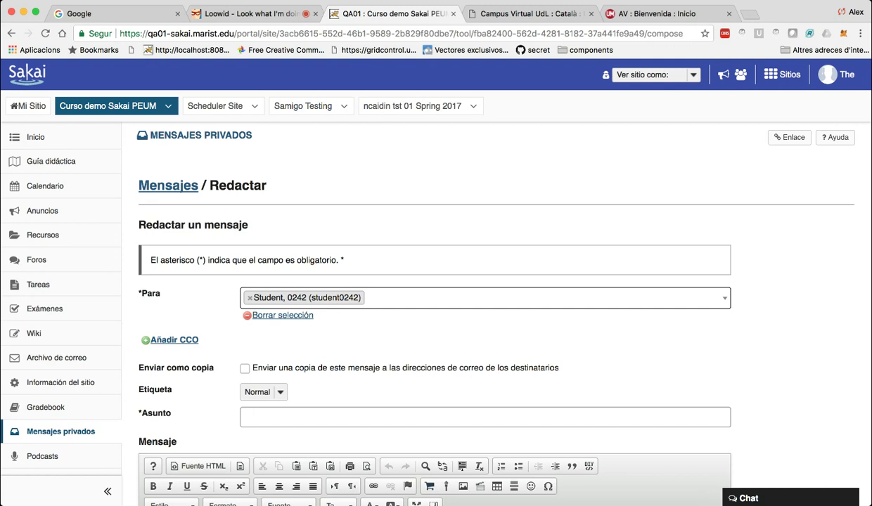
text(ro)
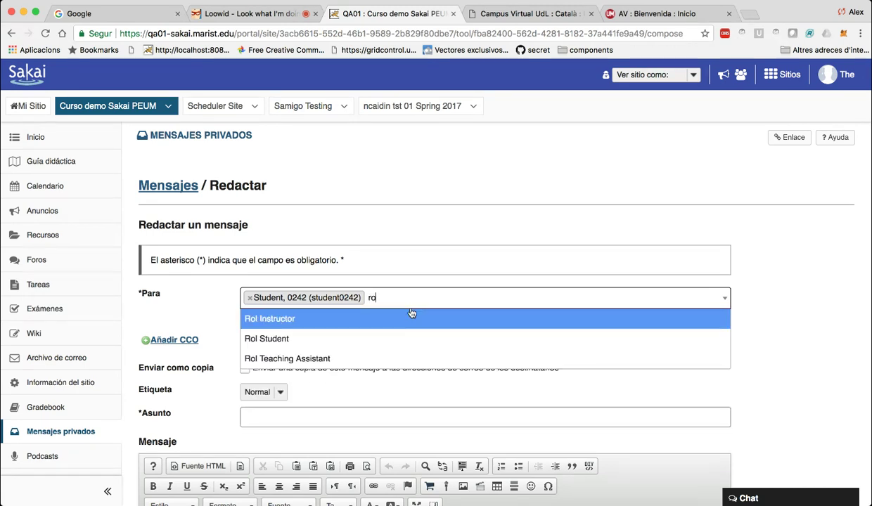
key(BackSpace)
key(BackSpace)
text(gru)
key(BackSpace)
key(BackSpace)
key(BackSpace)
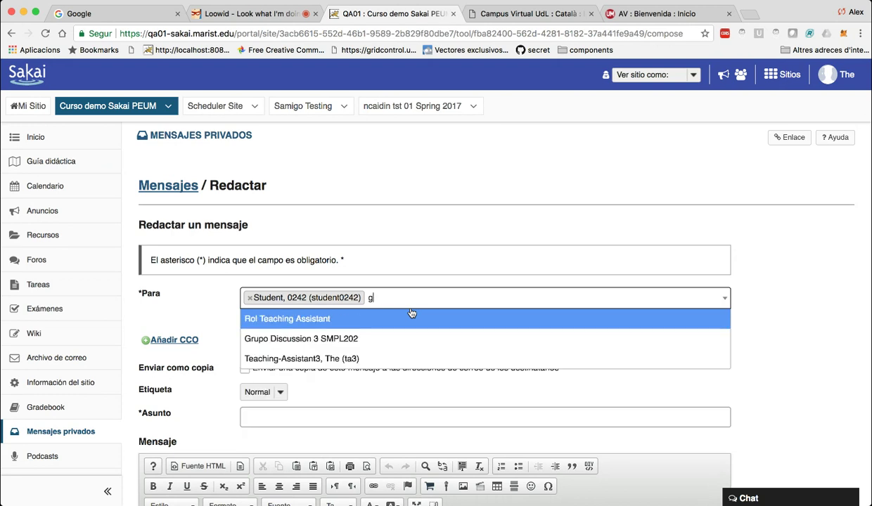
key(Escape)
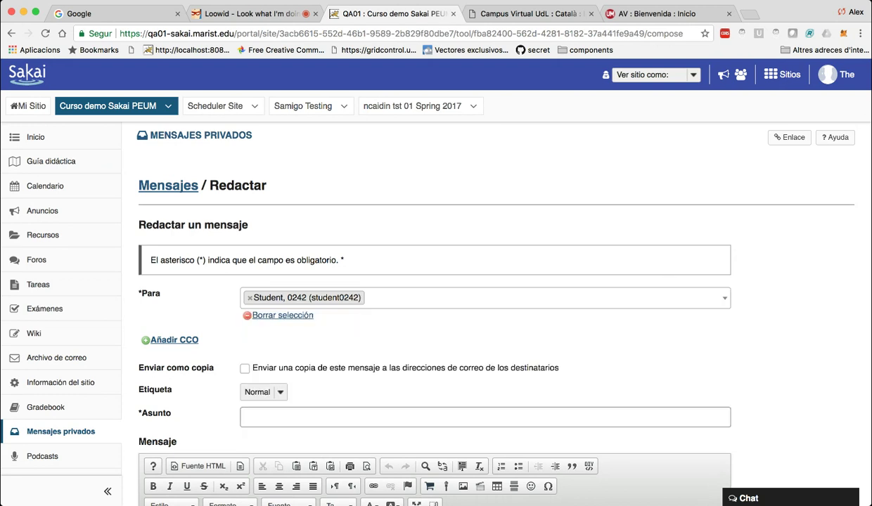
Give it subject 'hola' and body 'qweqweqw', skip attachments, and send it.
click(333, 414)
text(hol)
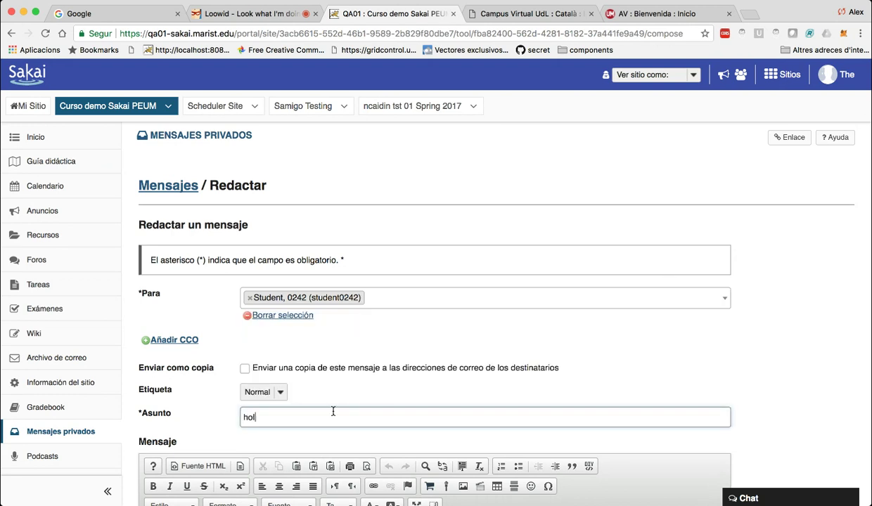
text(a)
key(Tab)
text(qweqweqw)
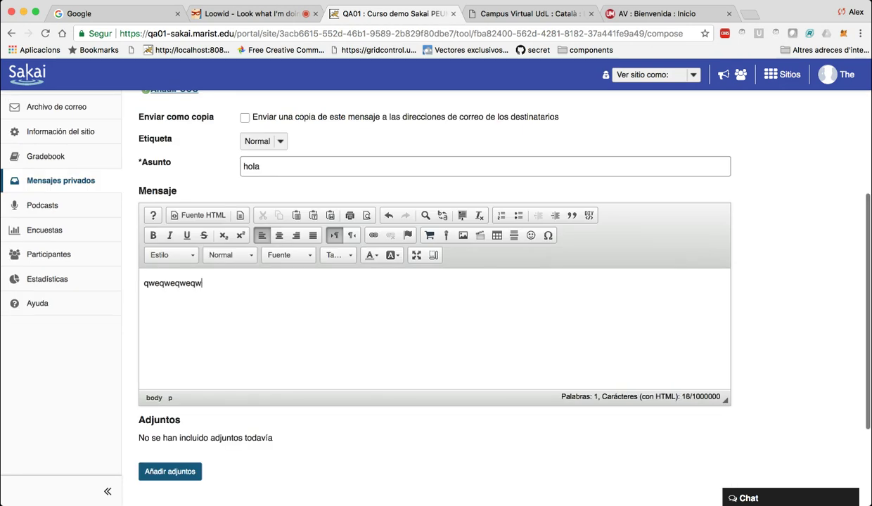
click(169, 472)
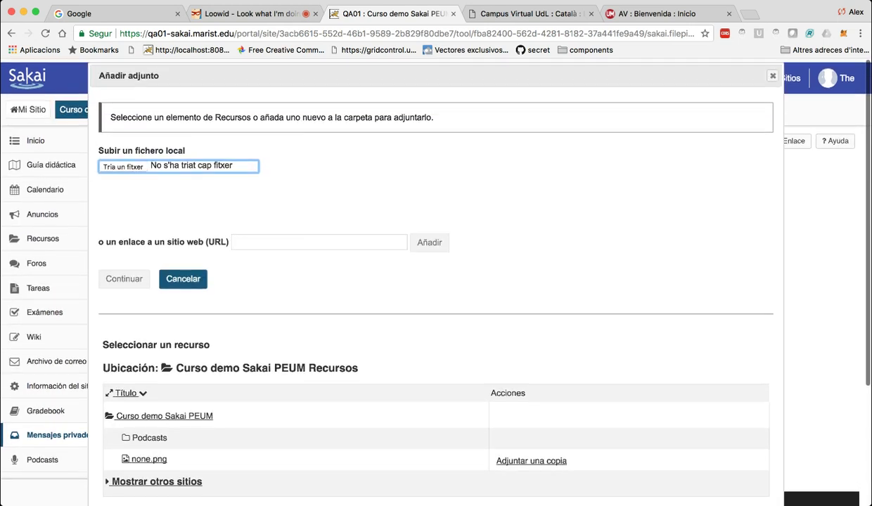
scroll(436, 281, down, 4)
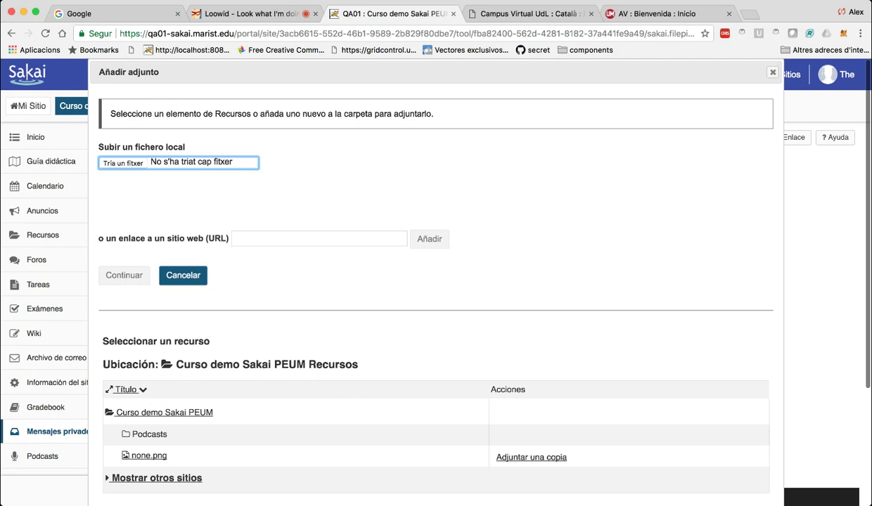
click(183, 275)
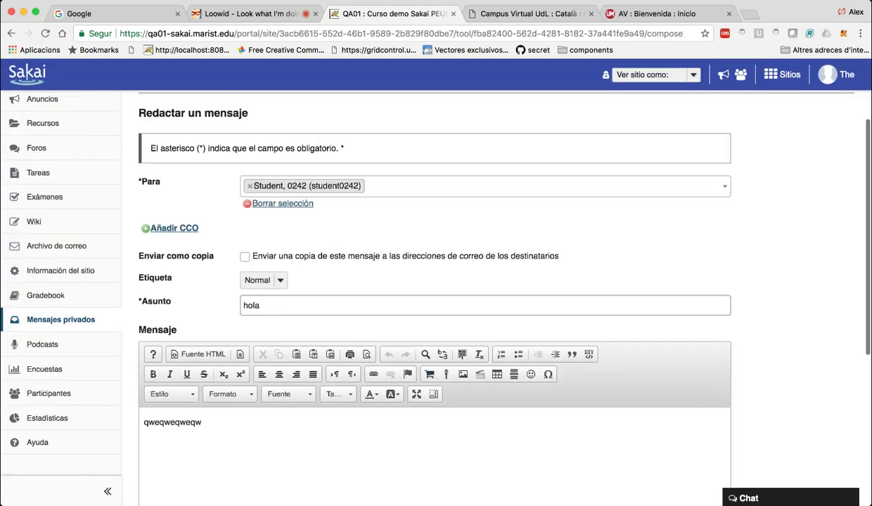
scroll(436, 281, down, 3)
click(155, 443)
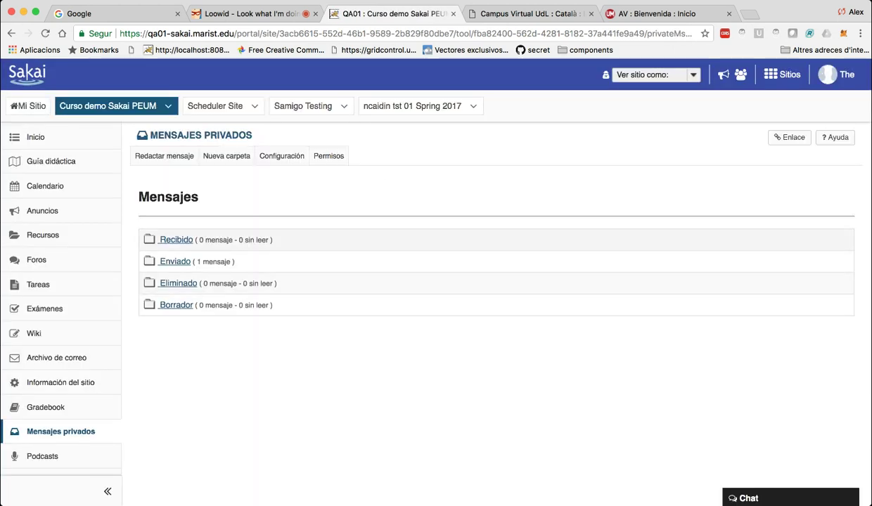
View the Enviado folder showing the 'hola' message, then open Podcasts.
click(175, 262)
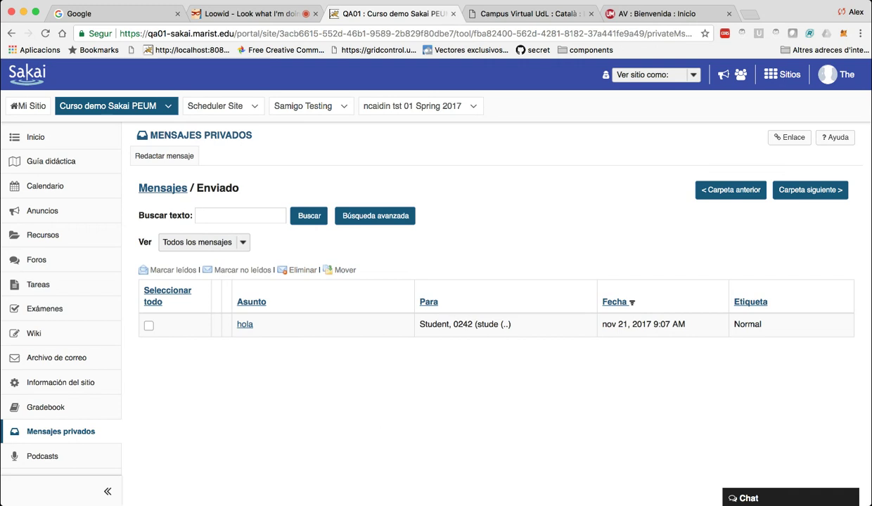
scroll(492, 281, down, 3)
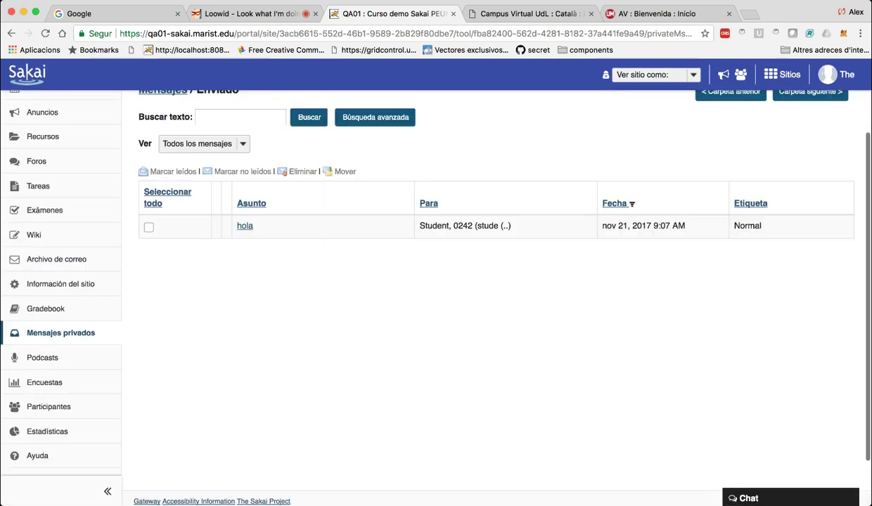
click(42, 357)
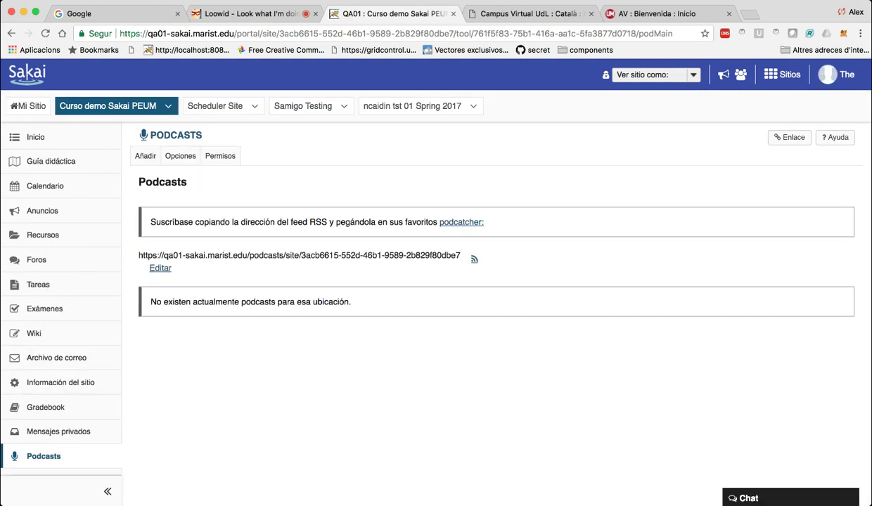
scroll(436, 281, down, 3)
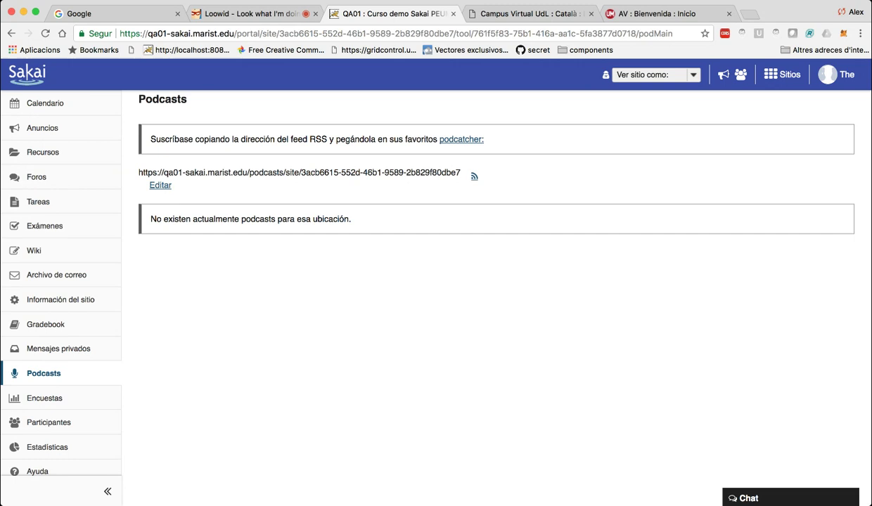
Open Encuestas, which has no polls yet, and begin adding a new poll.
scroll(436, 281, down, 3)
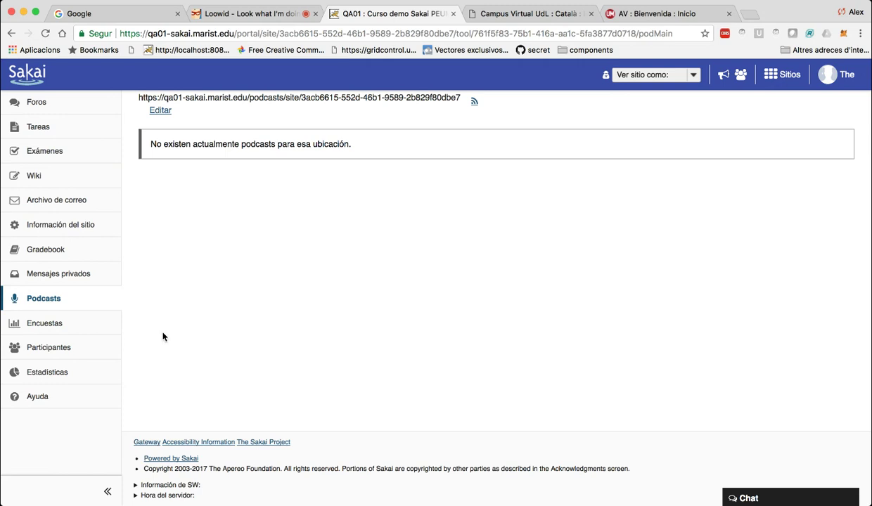
click(44, 322)
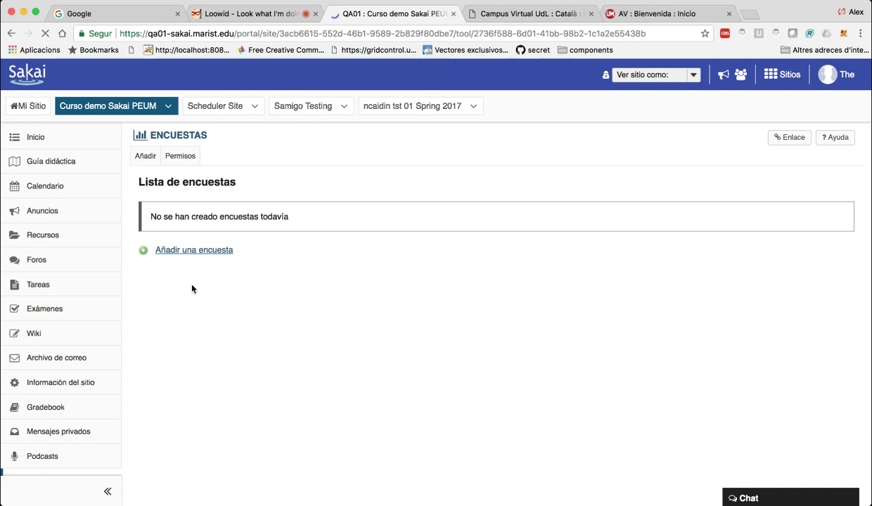
click(194, 250)
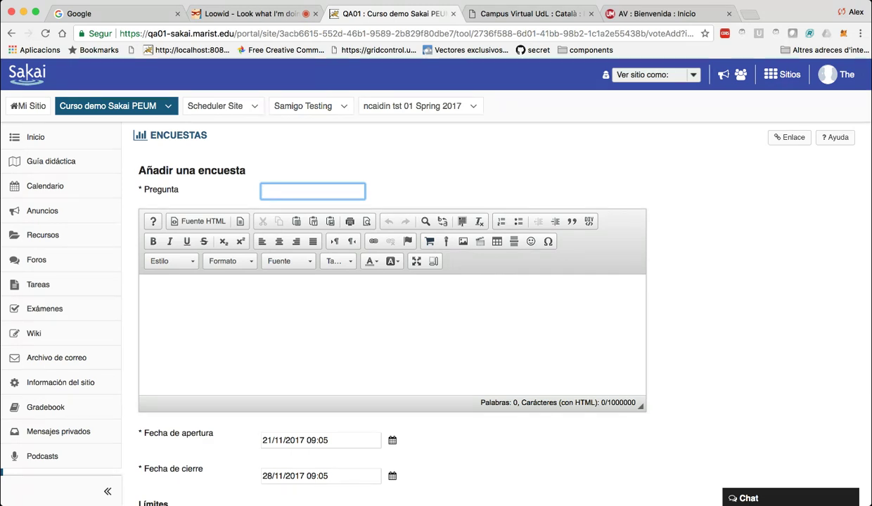
Create the poll question 'pregunta1' with description 'rwerw' and proceed to its options.
text(pregunta1)
click(144, 288)
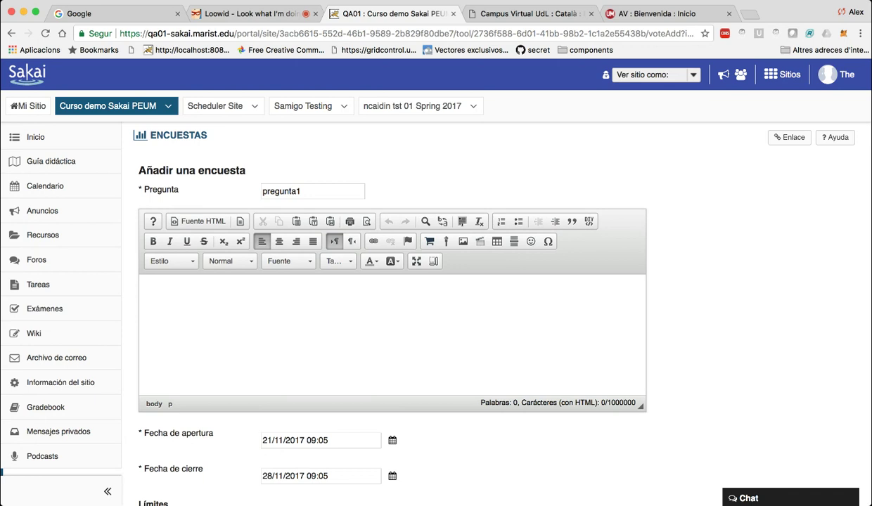
text(rwerw)
scroll(422, 289, down, 5)
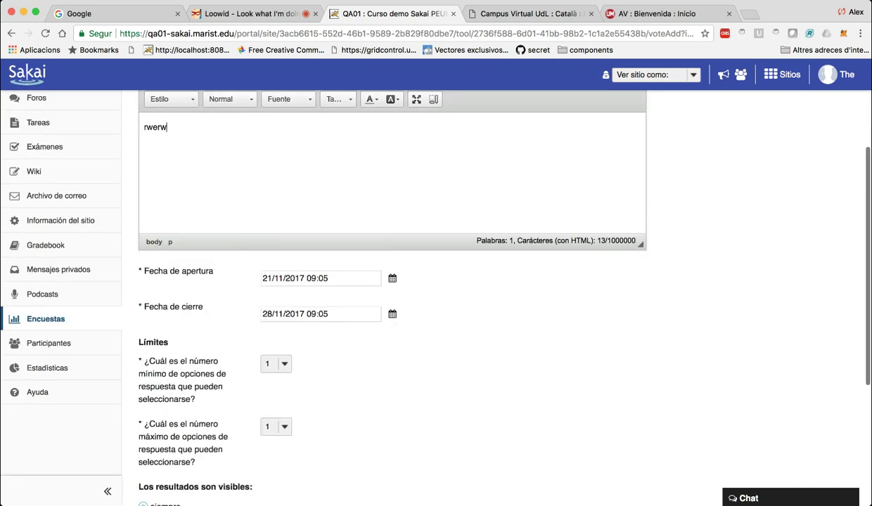
scroll(422, 281, down, 5)
click(187, 378)
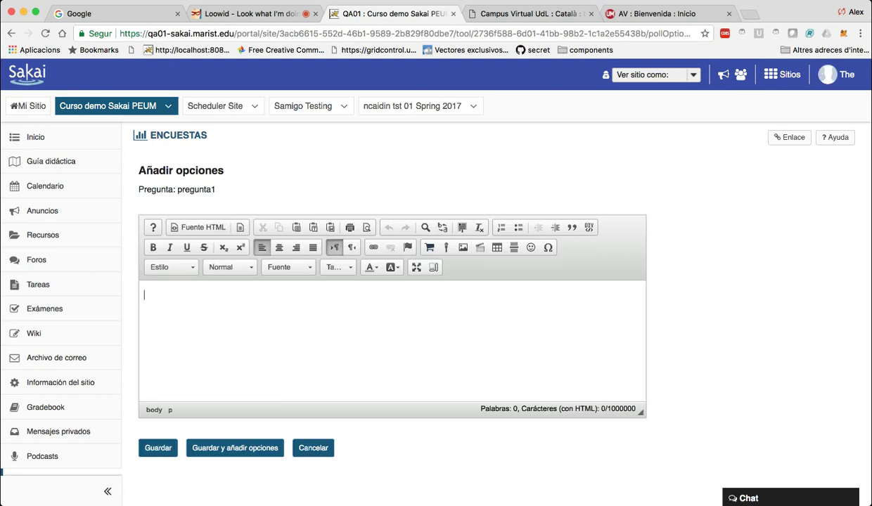
Add answer option 'opcion1' and save the poll, open 21/11/2017 to 28/11/2017.
text(opcion1)
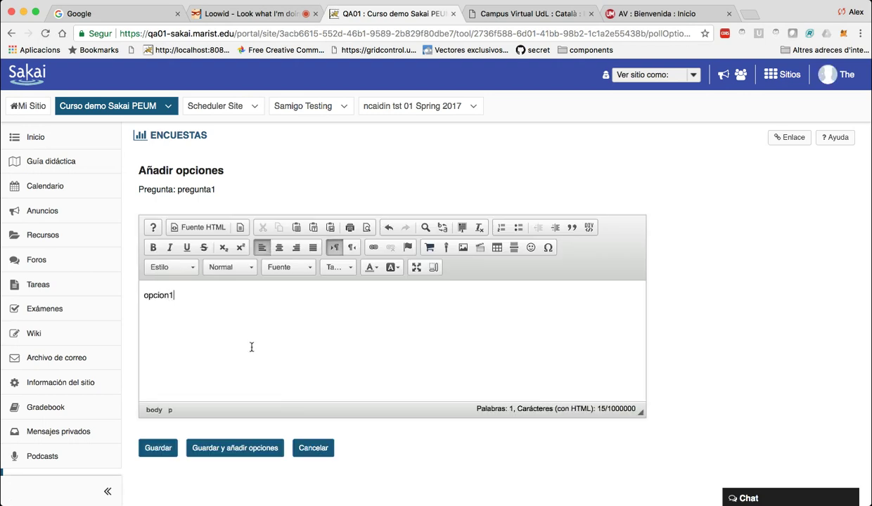
click(159, 447)
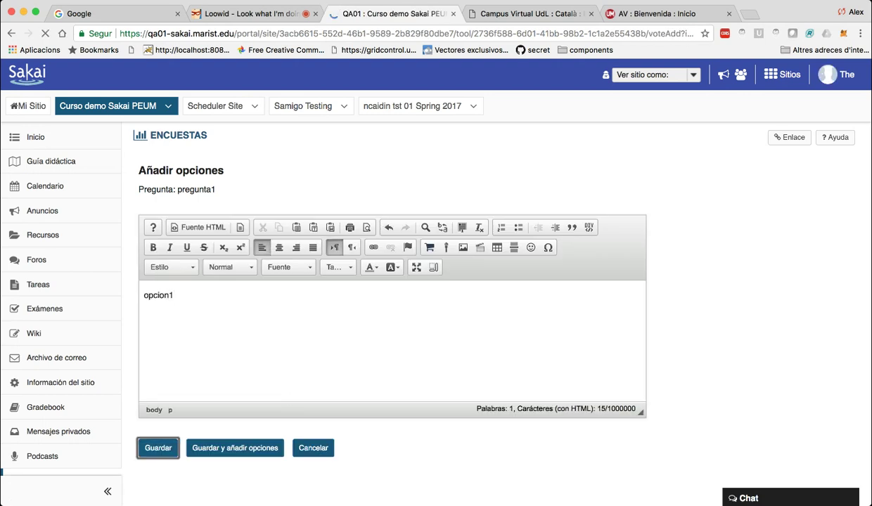
scroll(230, 420, down, 3)
scroll(231, 420, down, 3)
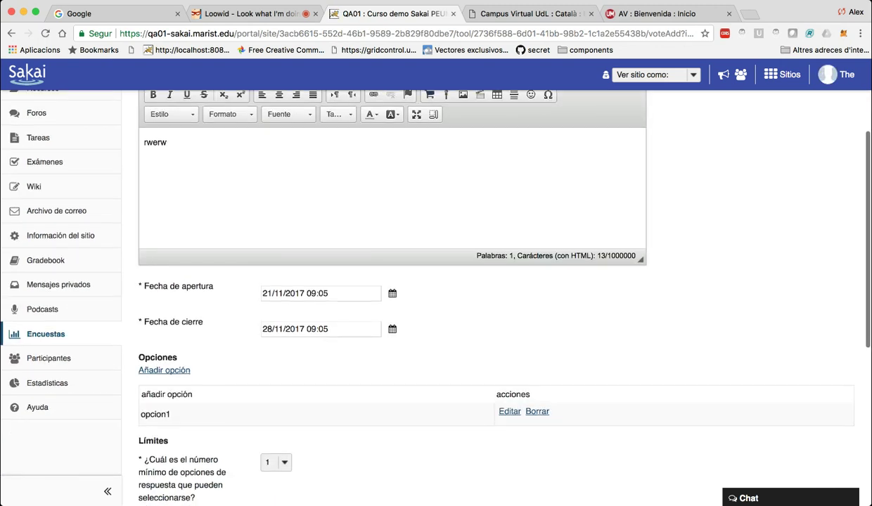
scroll(231, 420, up, 10)
scroll(436, 296, down, 10)
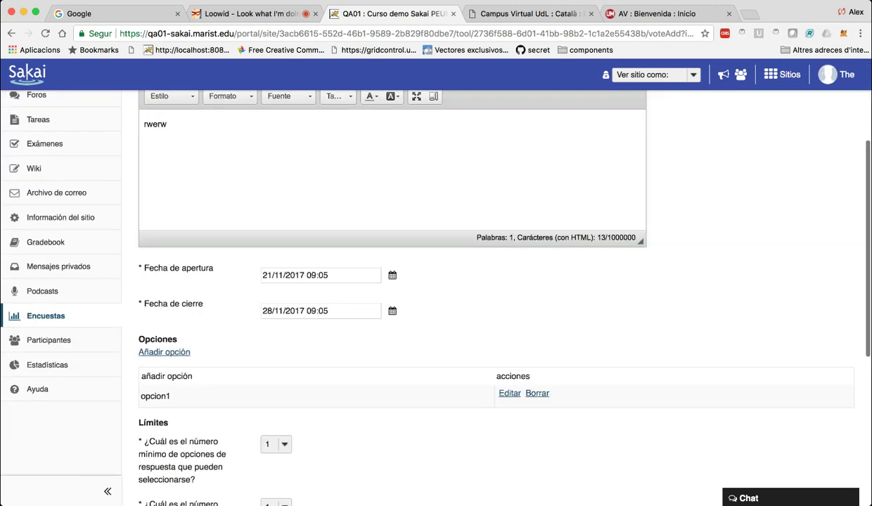
click(158, 378)
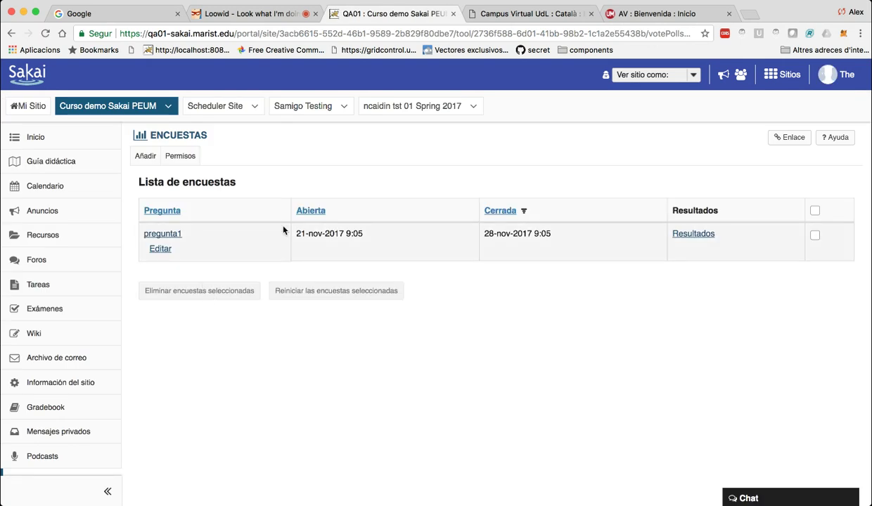
As a Student, vote opcion1 on pregunta1, confirm 1 vote (100%), and return to the polls list.
key(Tab)
key(Down)
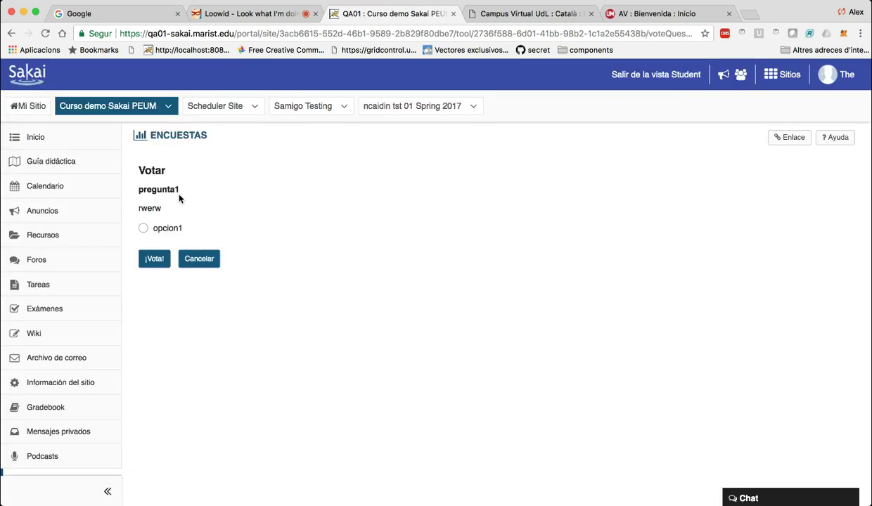
click(143, 228)
click(154, 259)
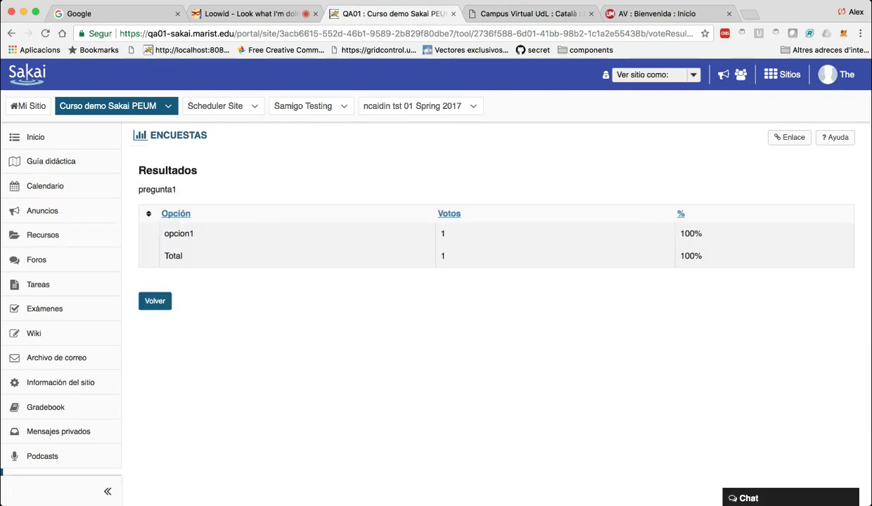
click(154, 301)
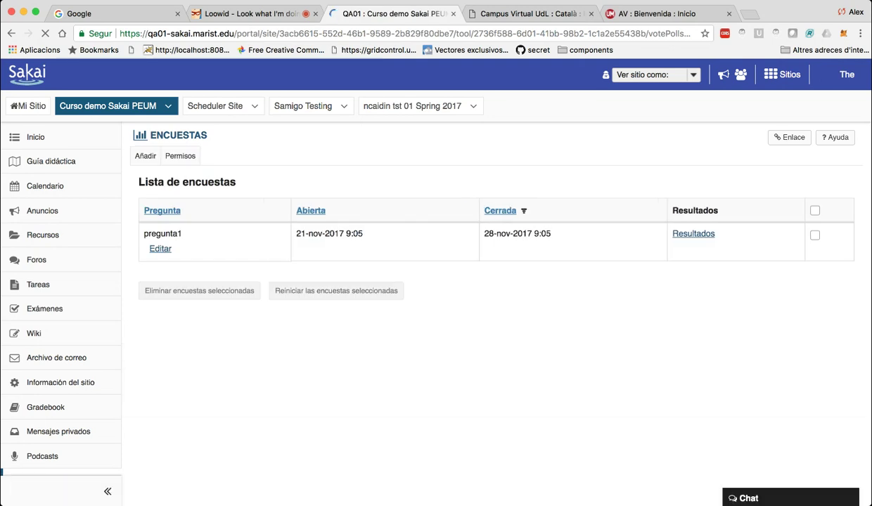
scroll(436, 281, down, 4)
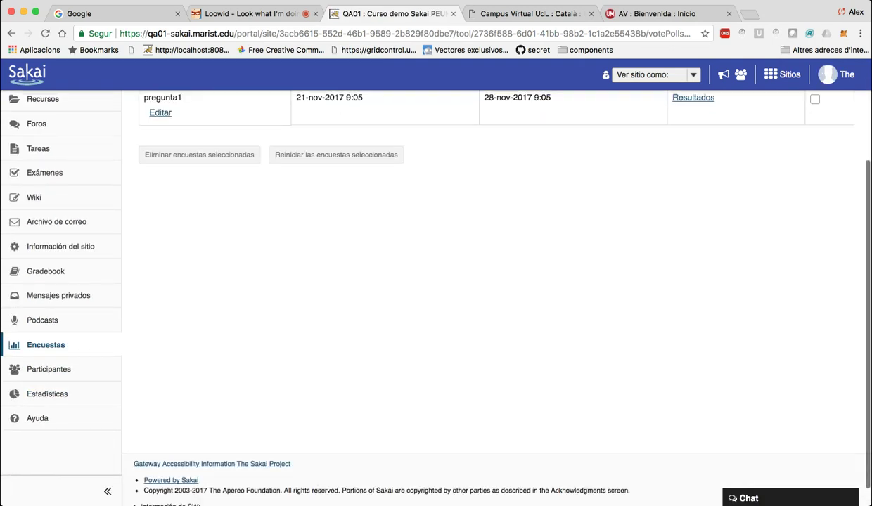
scroll(436, 281, up, 1)
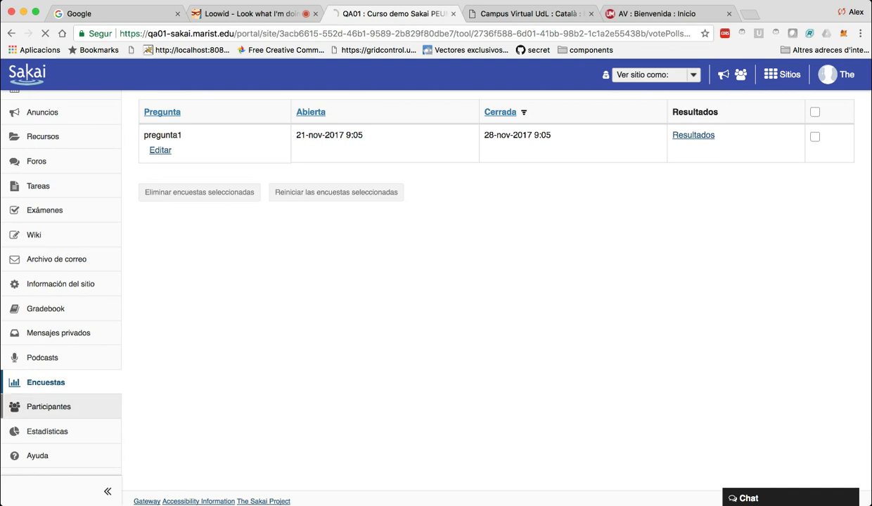
Browse Participantes, then open Estadísticas showing 2 visits and 36 enrolled users.
click(62, 406)
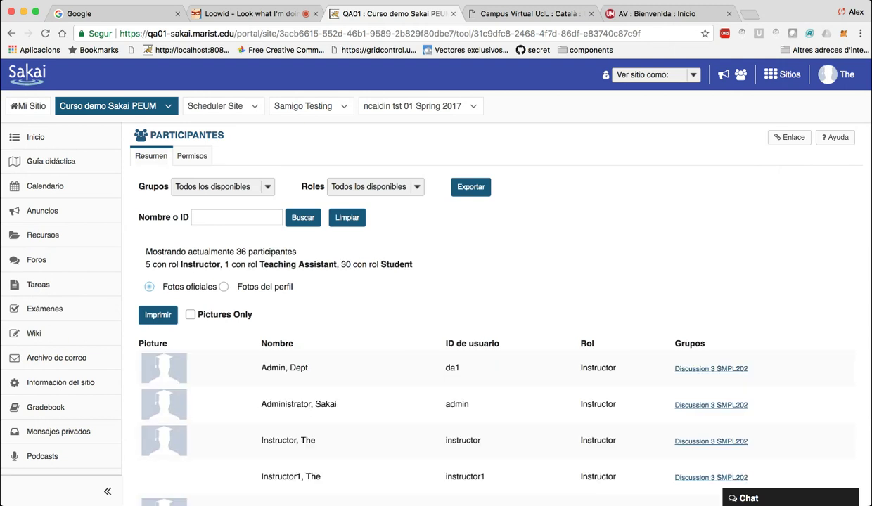
scroll(436, 282, down, 5)
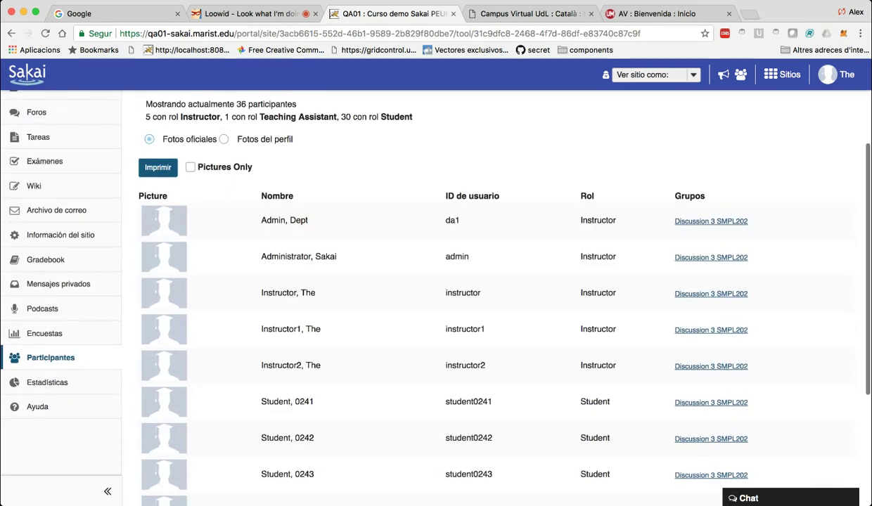
click(47, 382)
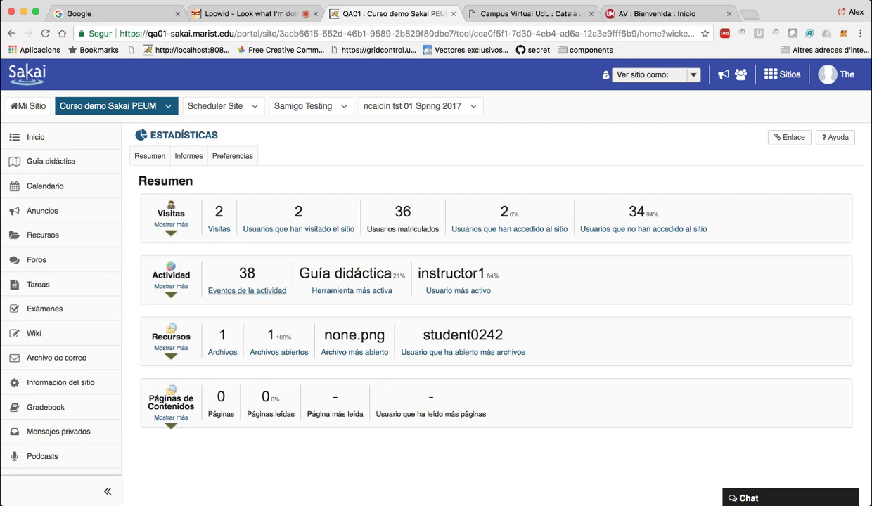
click(170, 286)
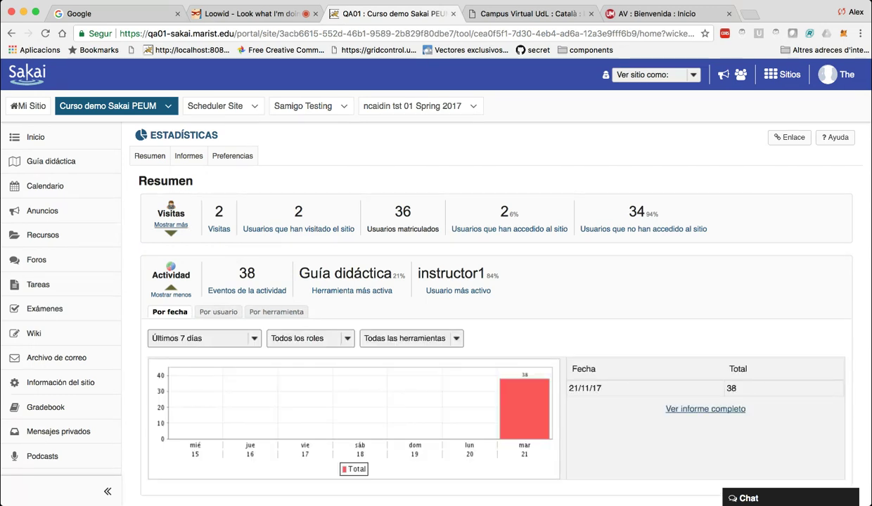
click(171, 225)
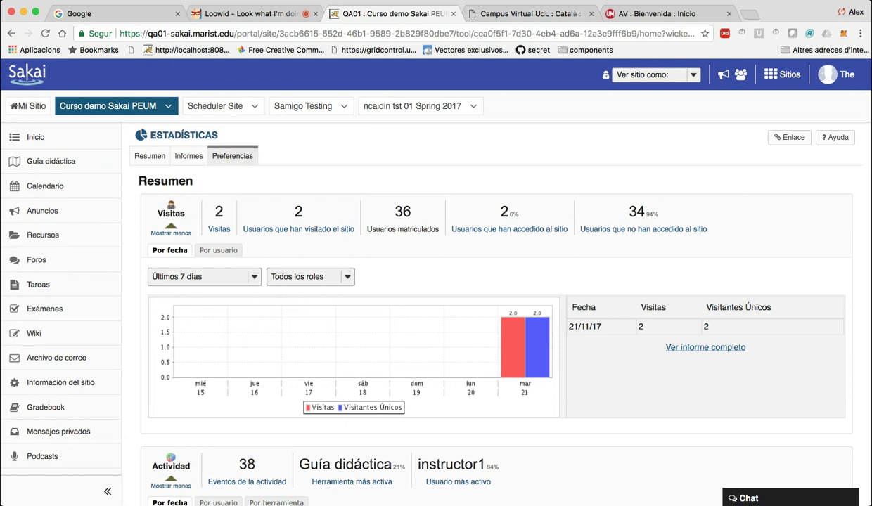
click(188, 156)
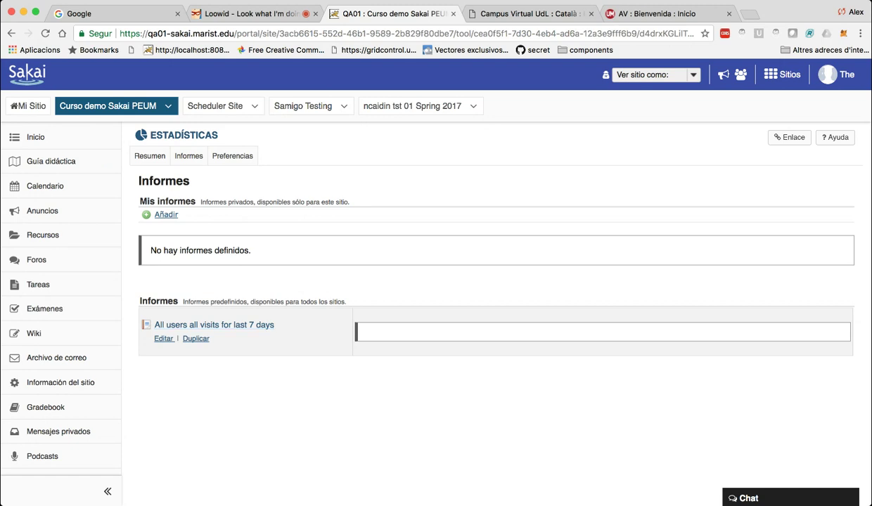
click(213, 324)
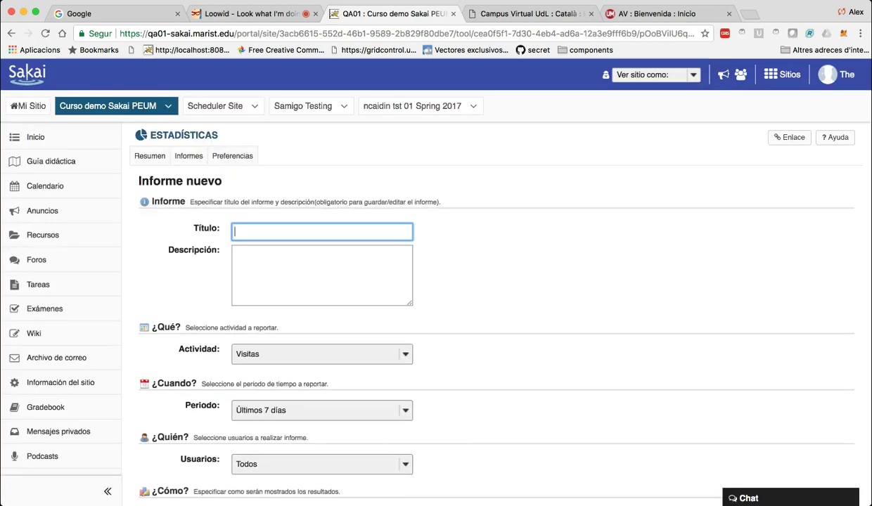
text(infor)
click(321, 354)
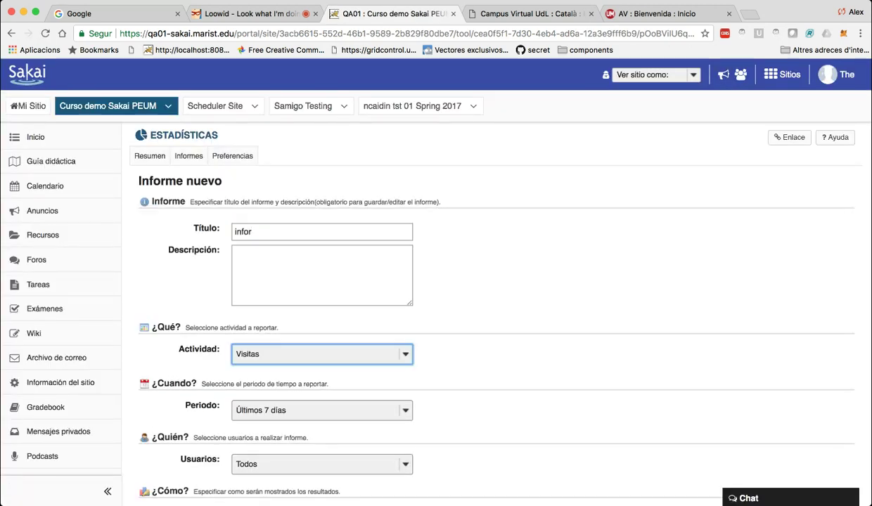
key(Down)
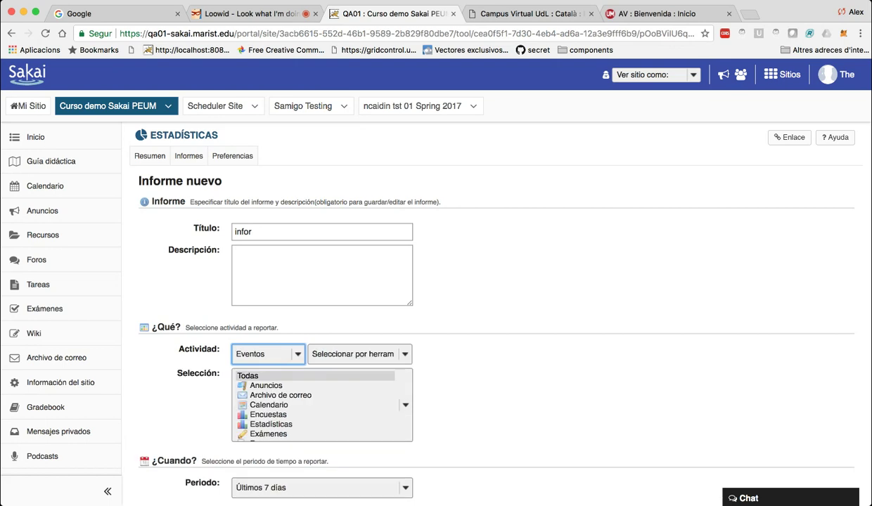
scroll(321, 411, down, 3)
click(321, 412)
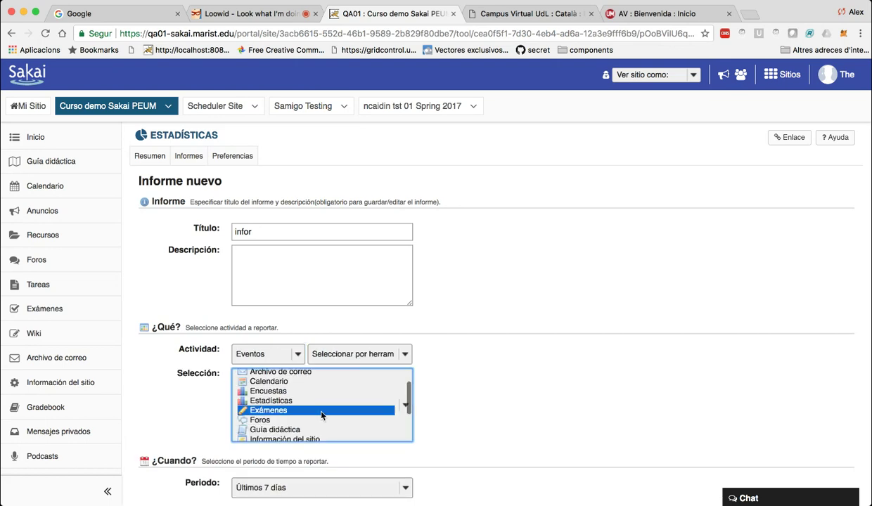
scroll(415, 380, down, 3)
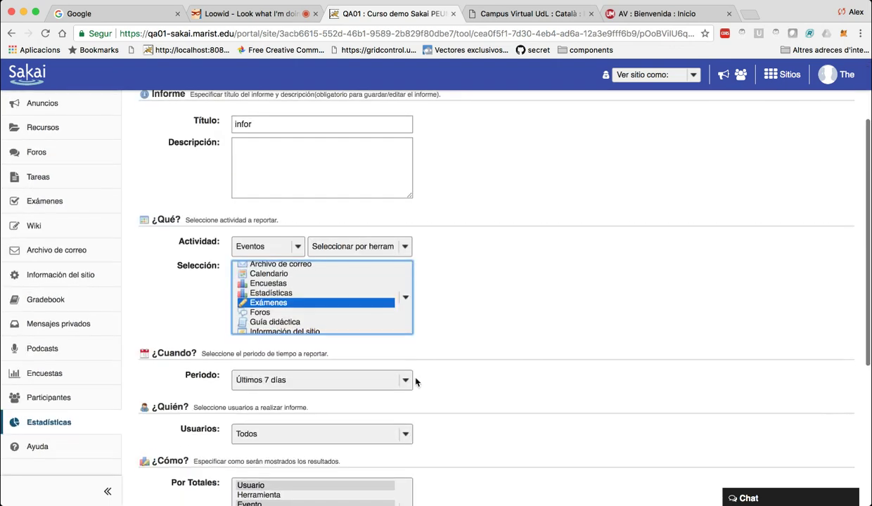
key(shift+Tab)
key(Down)
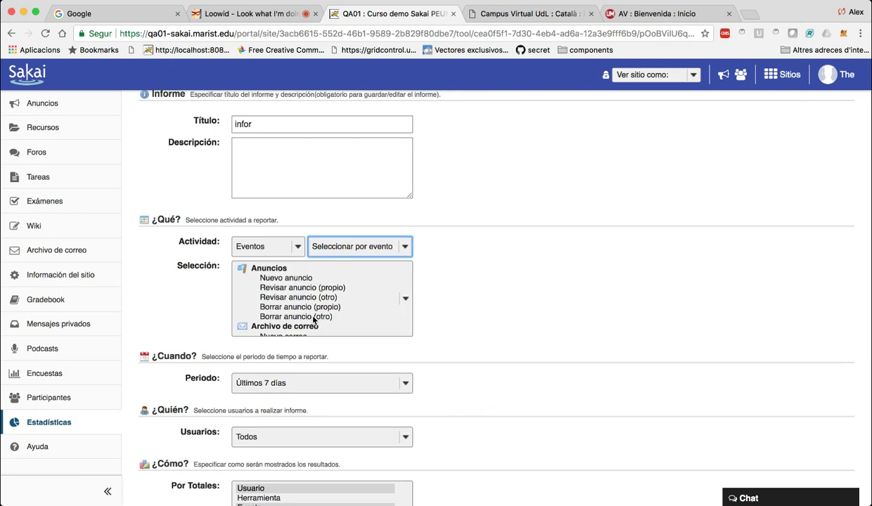
scroll(322, 299, down, 10)
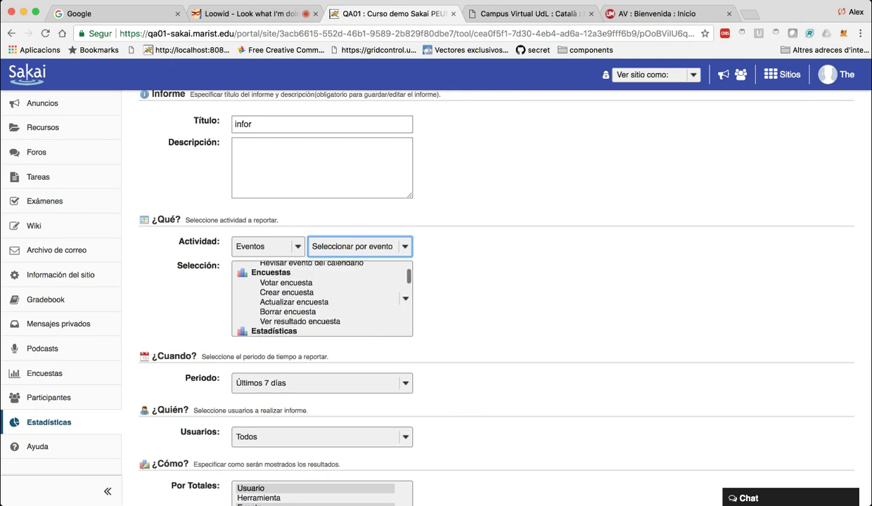
scroll(321, 299, down, 8)
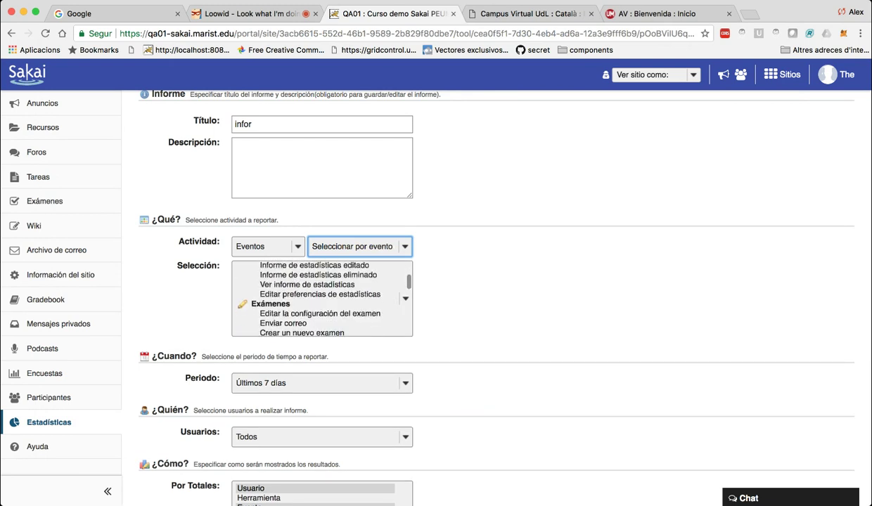
click(283, 302)
scroll(321, 299, down, 1)
key(Down)
key(Down)
key(Down)
click(443, 311)
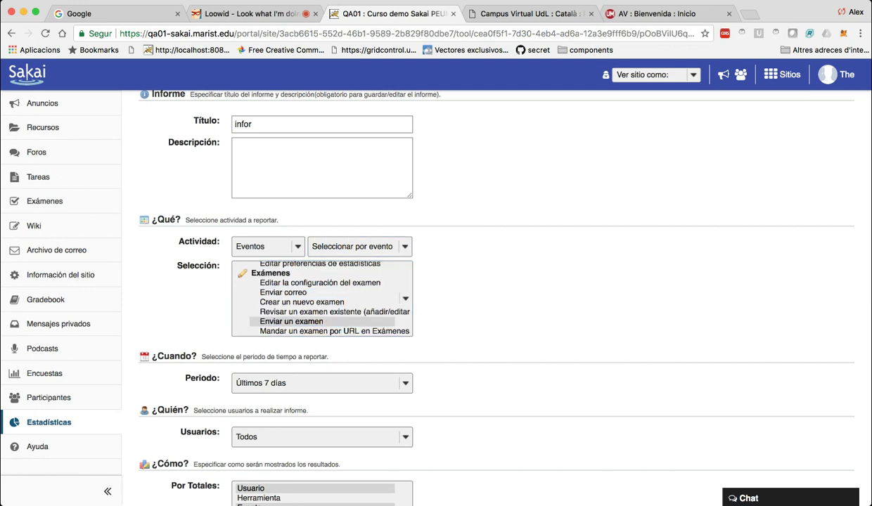
scroll(443, 311, down, 2)
scroll(443, 310, down, 4)
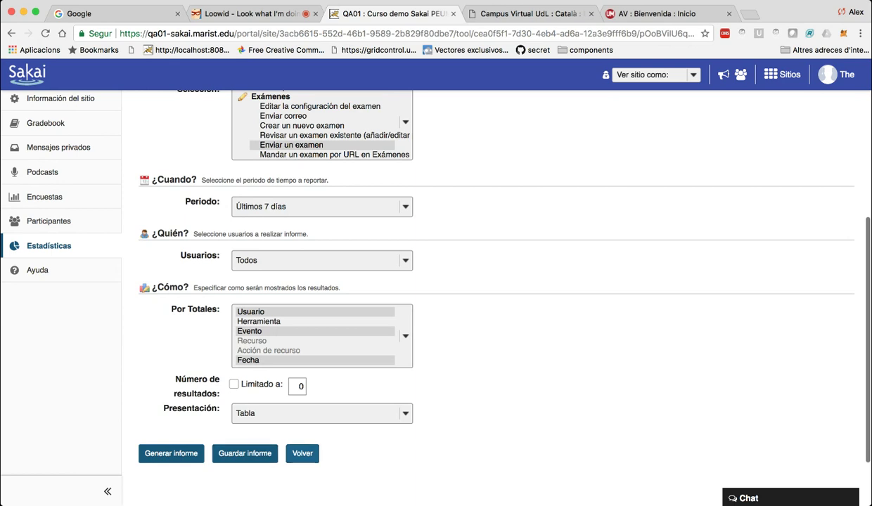
scroll(436, 288, up, 8)
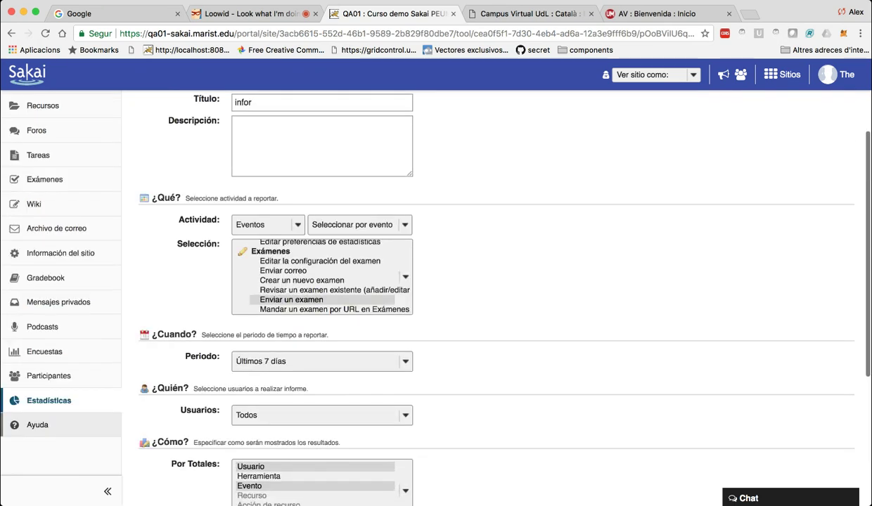
click(179, 135)
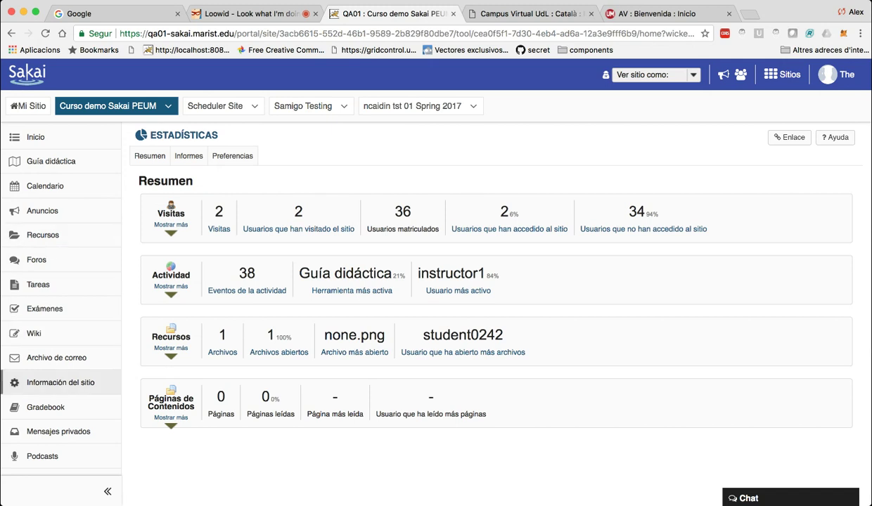
Open Editar herramientas from Información del sitio and return to the tool selection list.
click(61, 382)
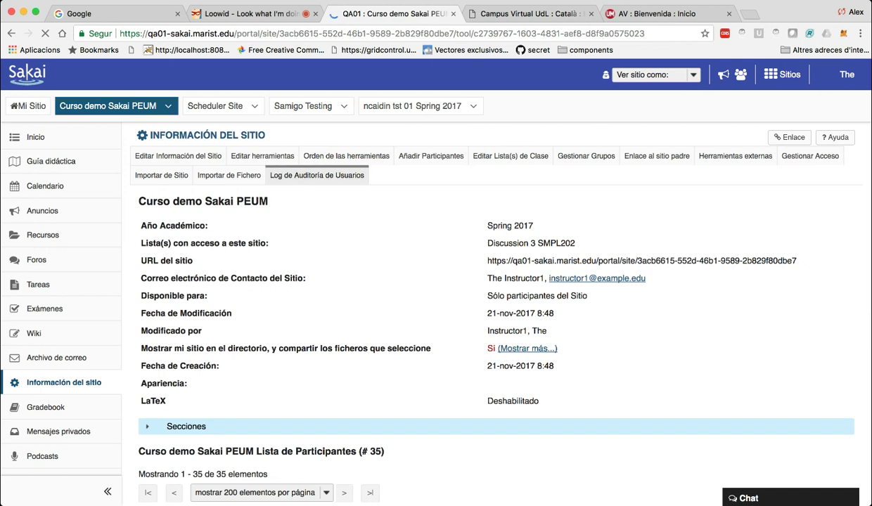
click(262, 155)
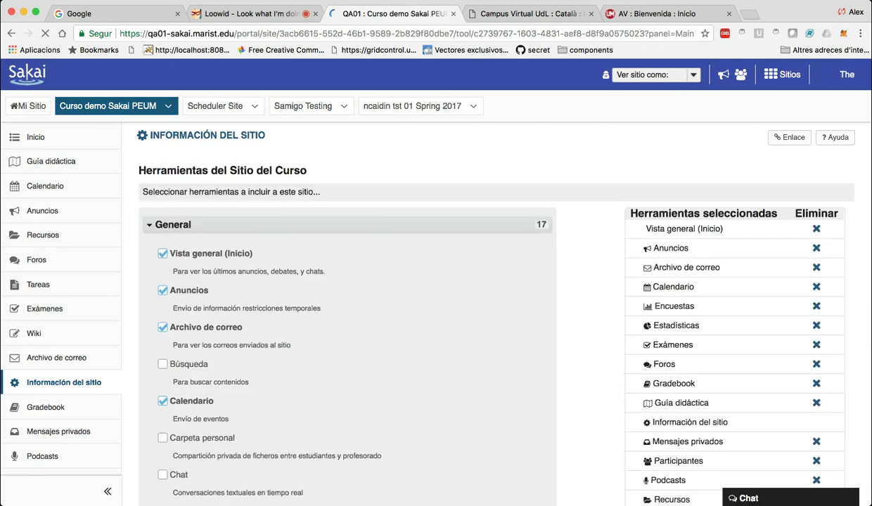
scroll(270, 187, down, 6)
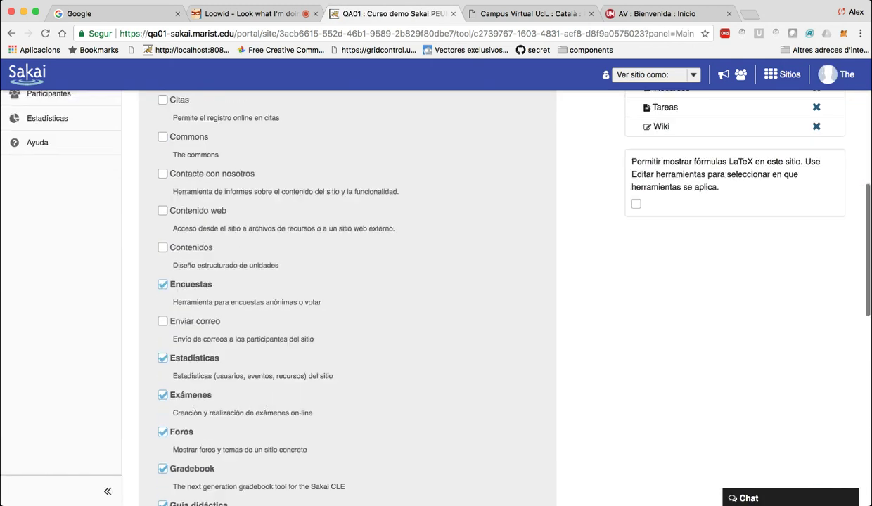
scroll(347, 295, down, 9)
scroll(348, 296, up, 10)
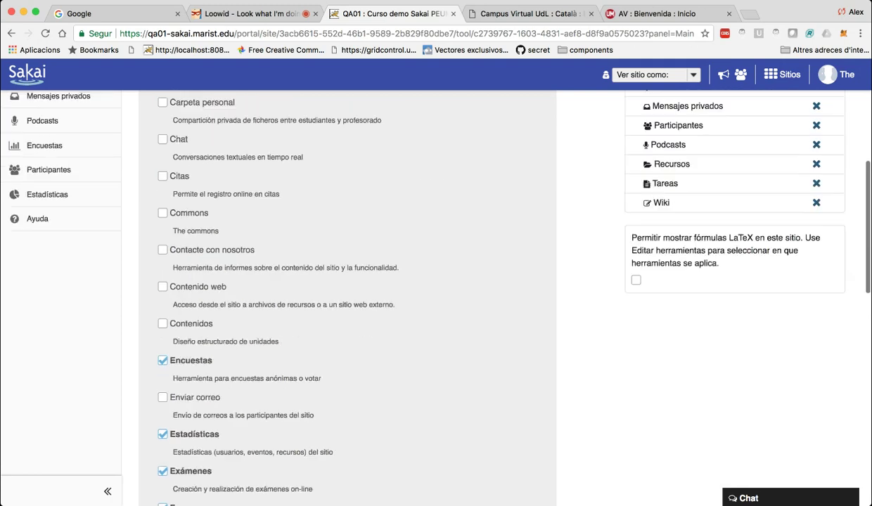
scroll(348, 296, up, 3)
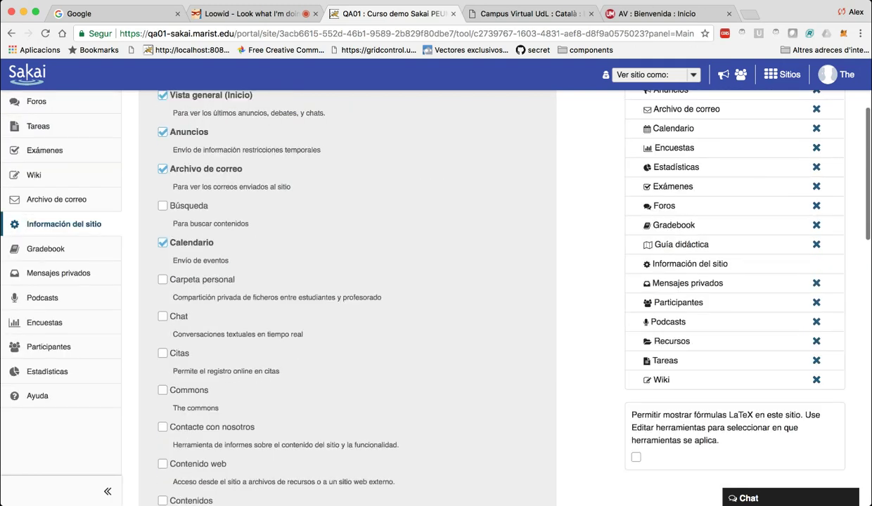
scroll(187, 410, down, 3)
click(187, 410)
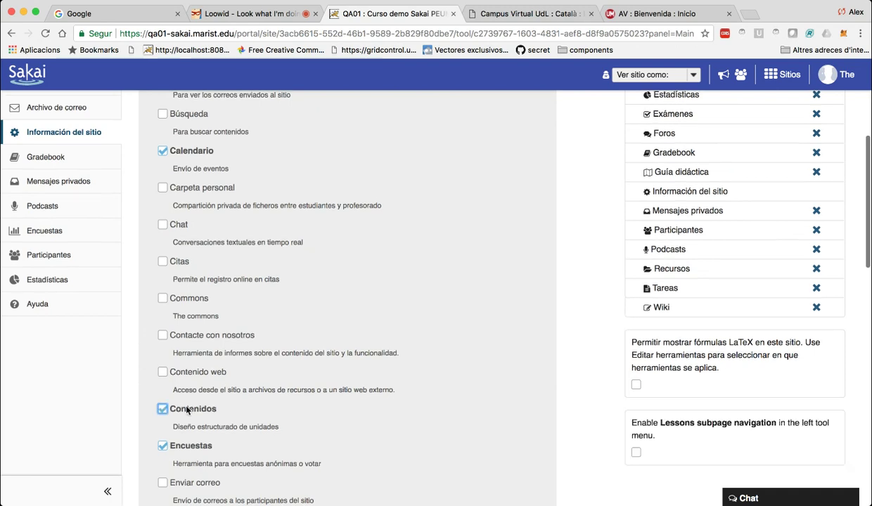
scroll(187, 411, down, 10)
click(156, 377)
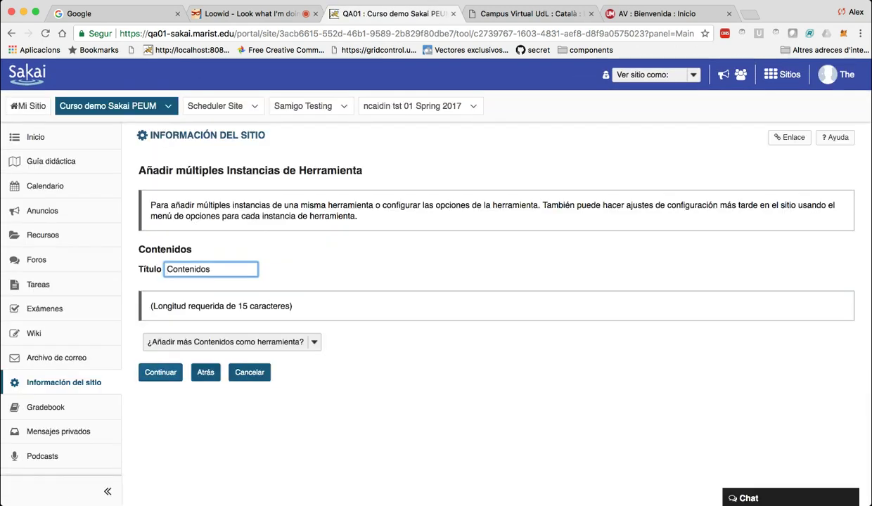
click(205, 372)
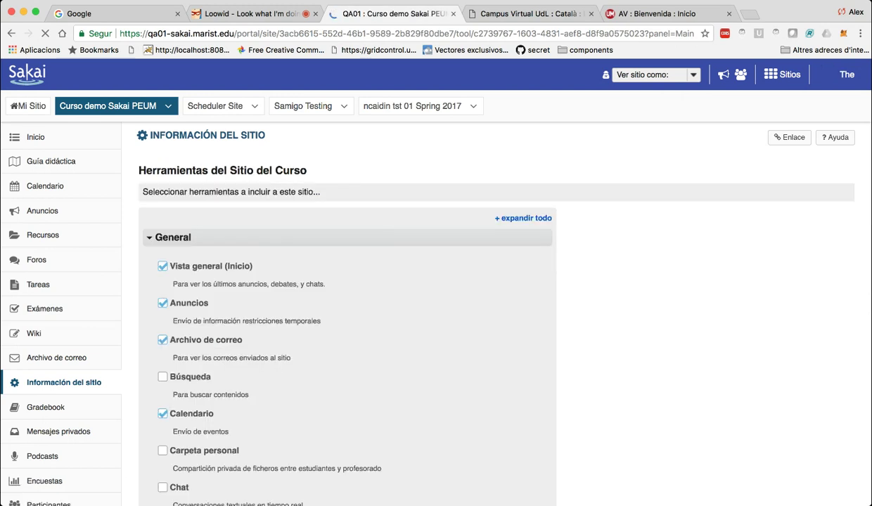
Add the Commons tool to the site and open it from the sidebar.
scroll(435, 295, down, 3)
scroll(436, 296, down, 1)
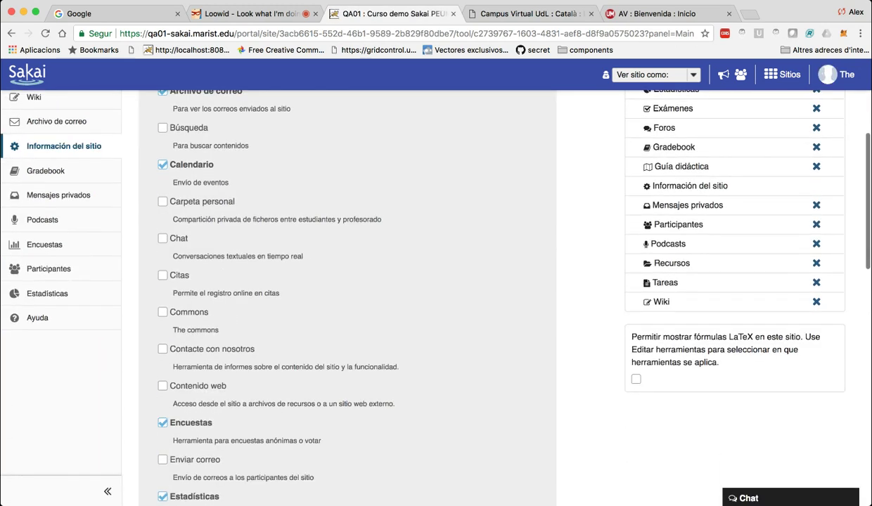
click(162, 312)
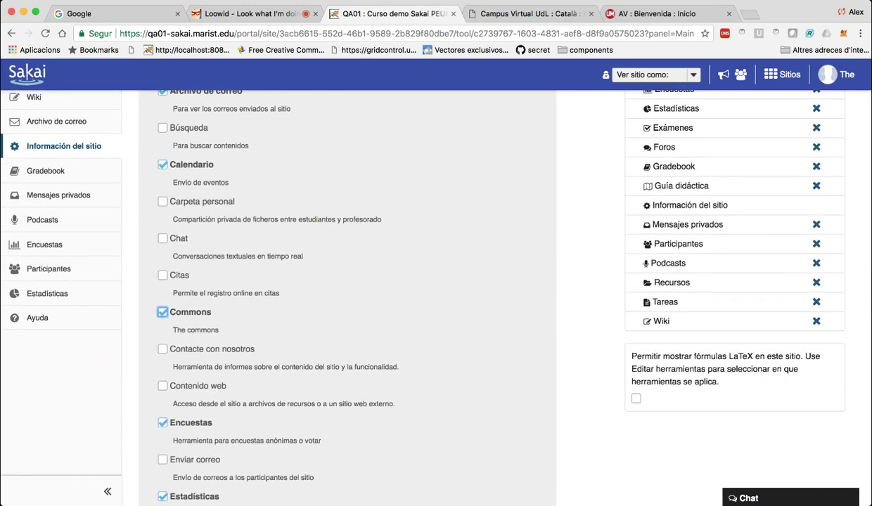
scroll(216, 375, down, 10)
click(160, 378)
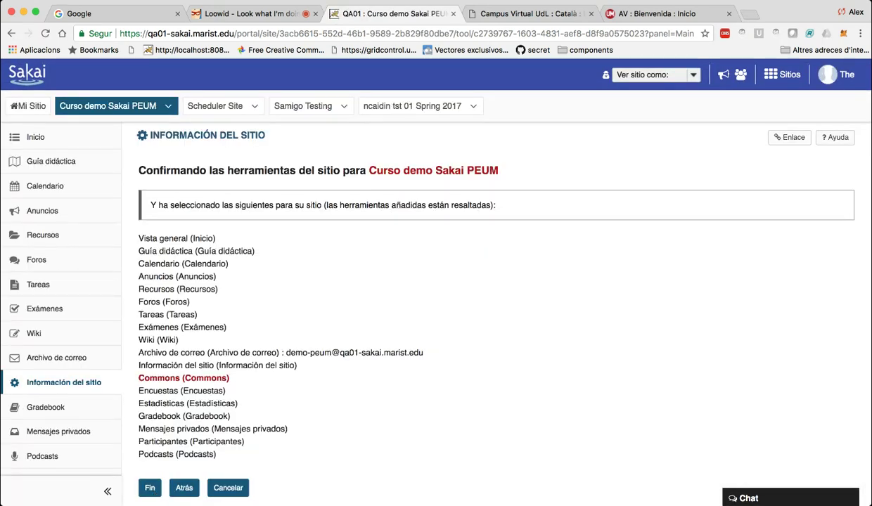
click(149, 487)
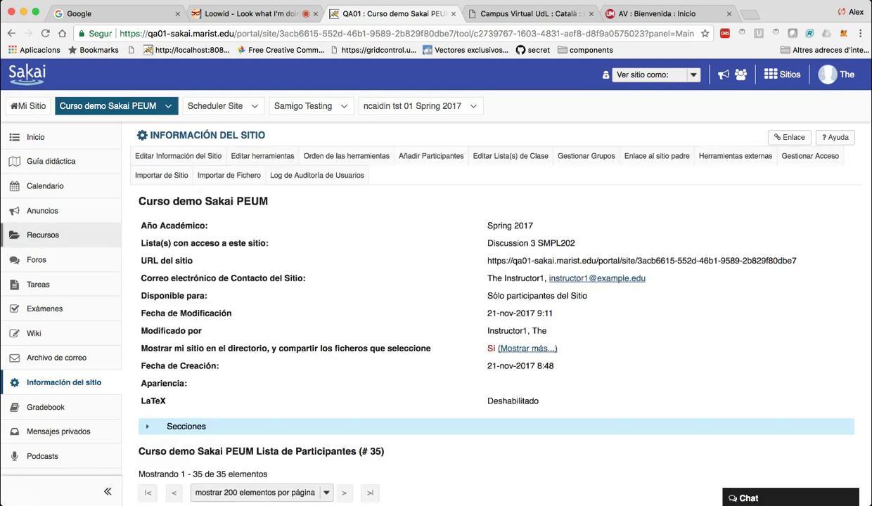
scroll(63, 243, down, 2)
scroll(63, 243, down, 3)
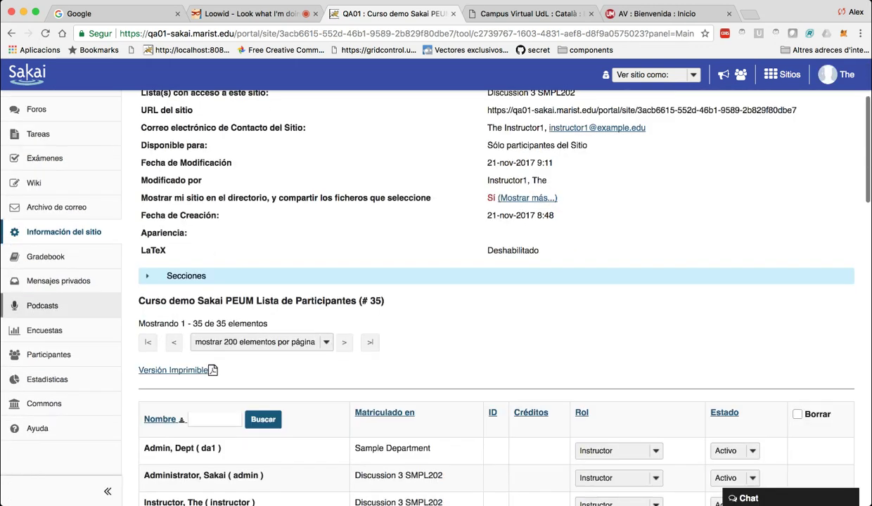
scroll(63, 310, up, 1)
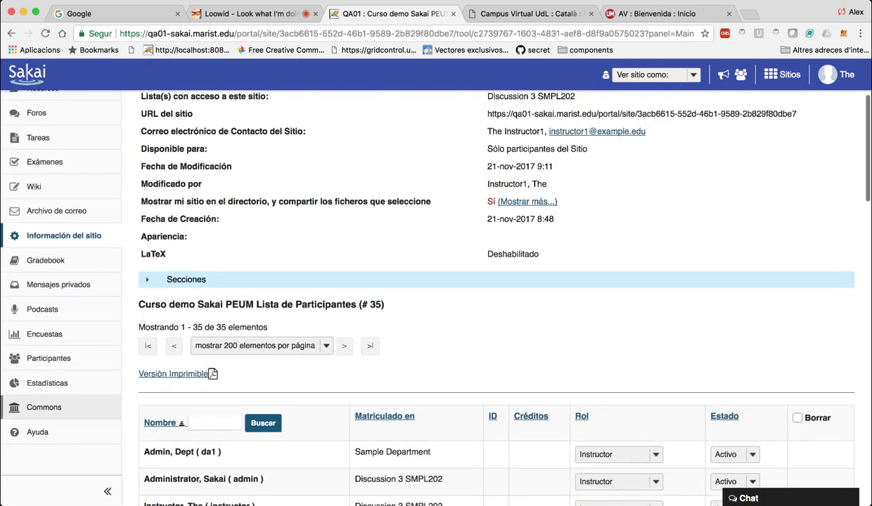
click(43, 407)
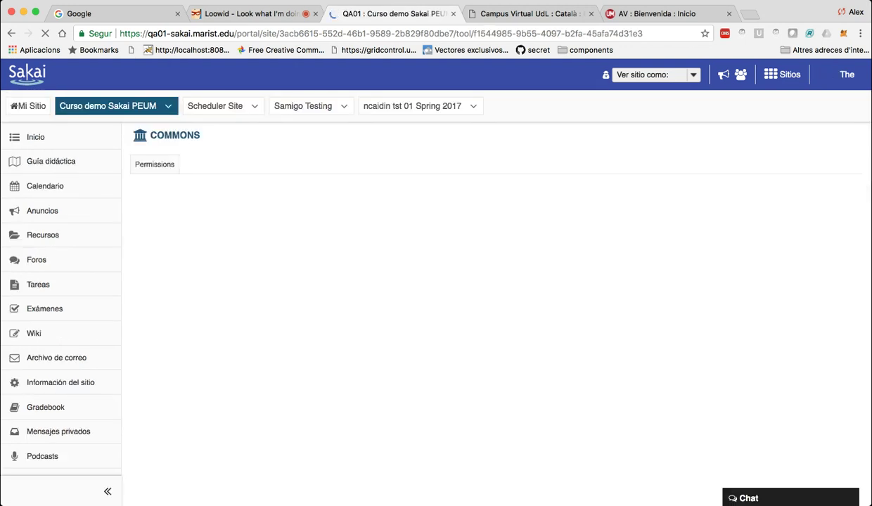
Grant Instructors all six Post permissions: create, read, update any/own, delete any/own.
click(154, 164)
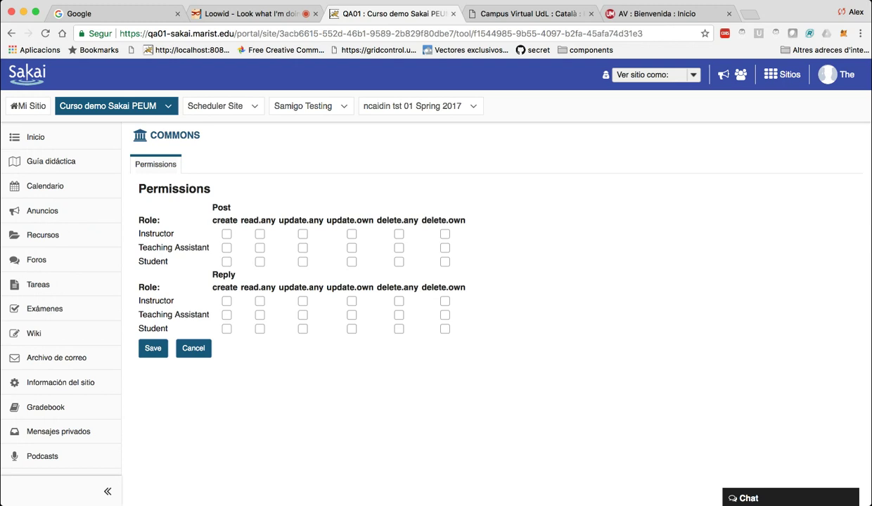
click(226, 234)
click(259, 233)
click(303, 233)
click(352, 233)
click(398, 234)
click(444, 234)
Grant Instructors all six Reply permissions and save the Commons settings.
click(226, 300)
click(260, 300)
click(303, 300)
click(351, 300)
click(399, 300)
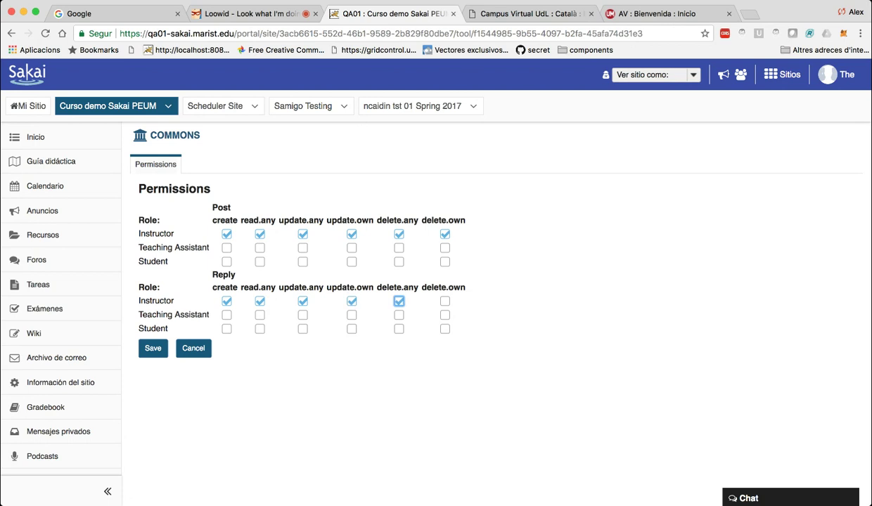
click(444, 301)
click(153, 348)
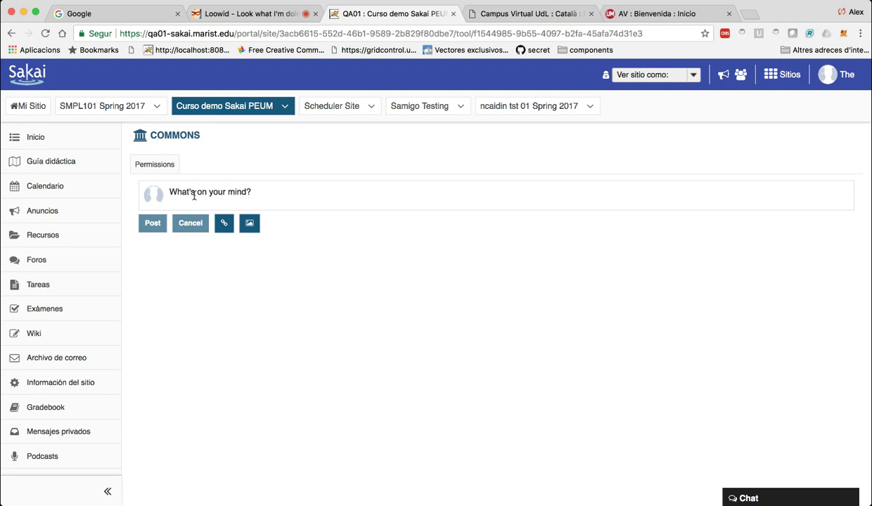
Post 'Me duele la barriga' in Commons, then return to Información del sitio.
click(188, 190)
text(Me due)
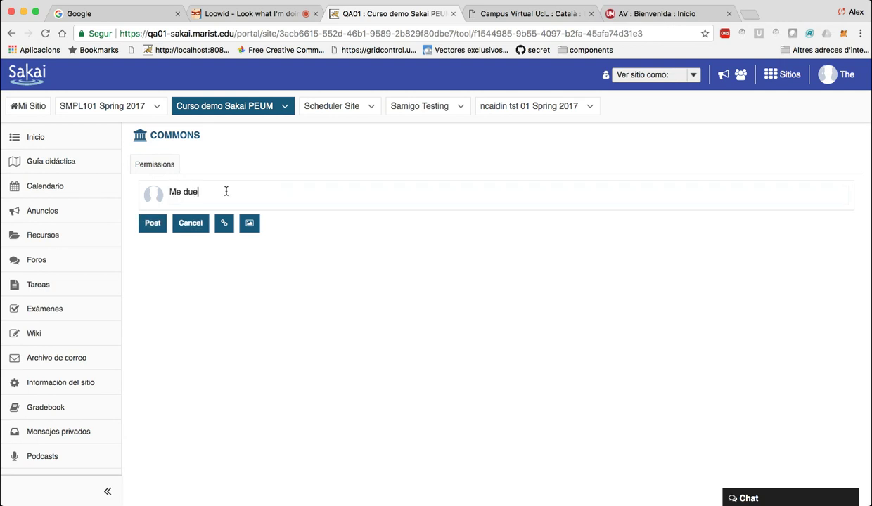
text(le la barriga)
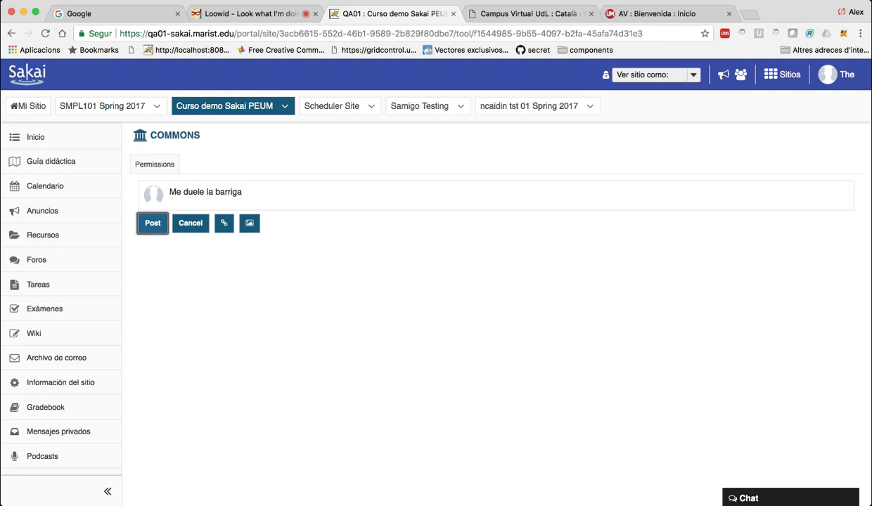
click(152, 223)
scroll(492, 281, down, 3)
scroll(492, 281, up, 3)
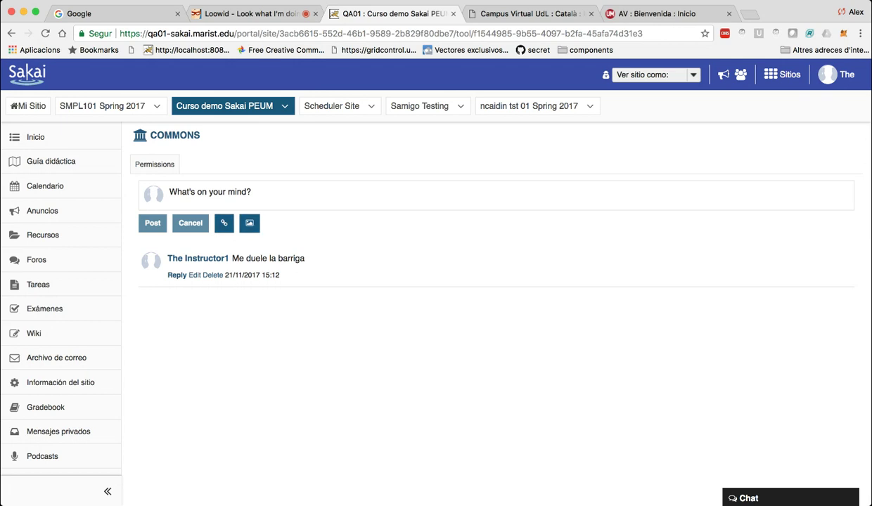
scroll(492, 281, down, 5)
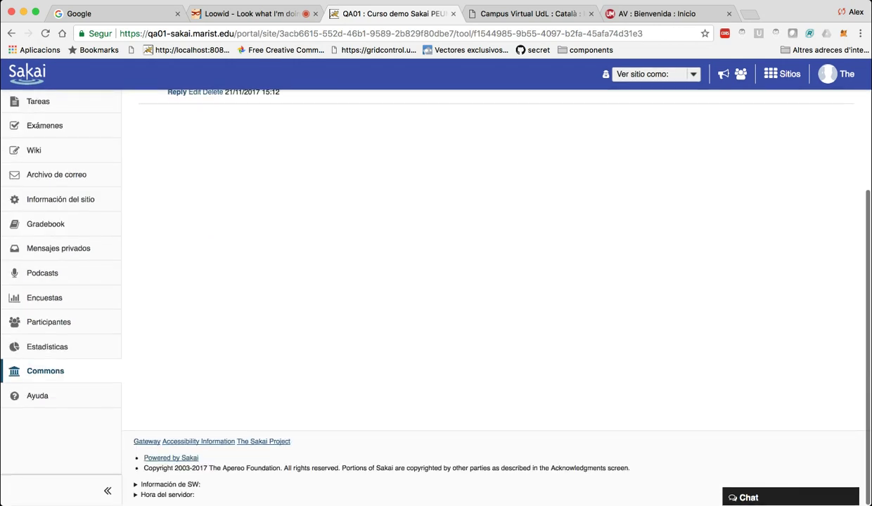
scroll(493, 281, up, 5)
scroll(492, 282, up, 1)
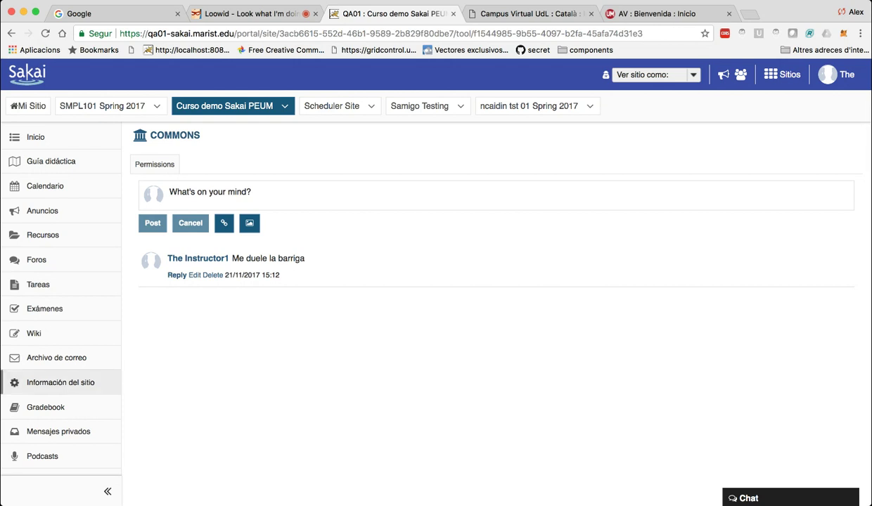
click(61, 382)
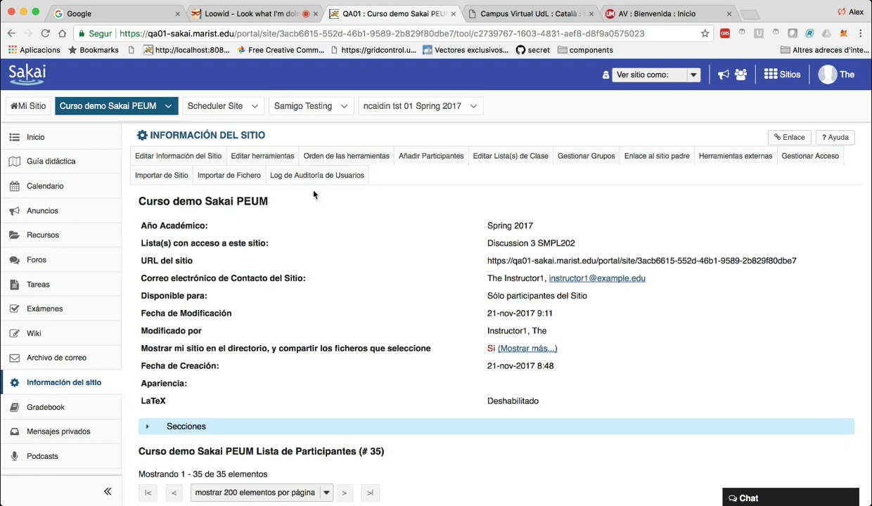
Select the Contenidos tool in the site's tool list and continue.
click(262, 155)
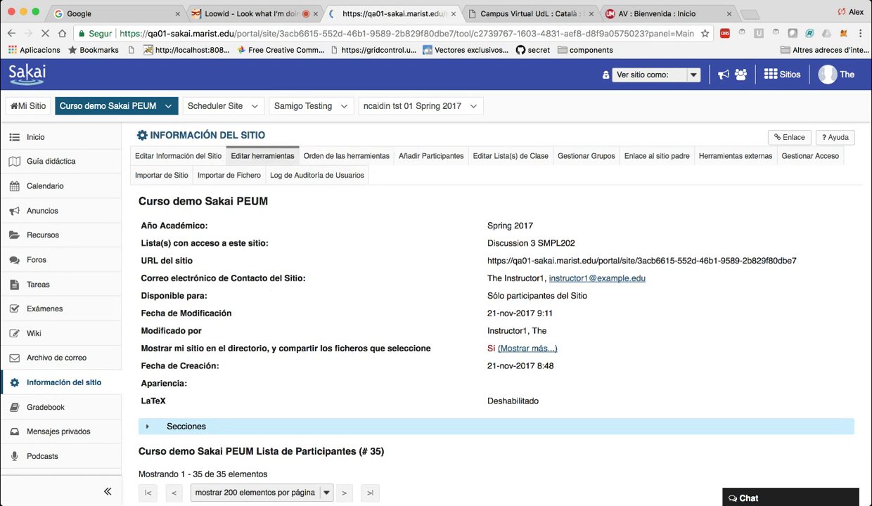
scroll(422, 289, down, 4)
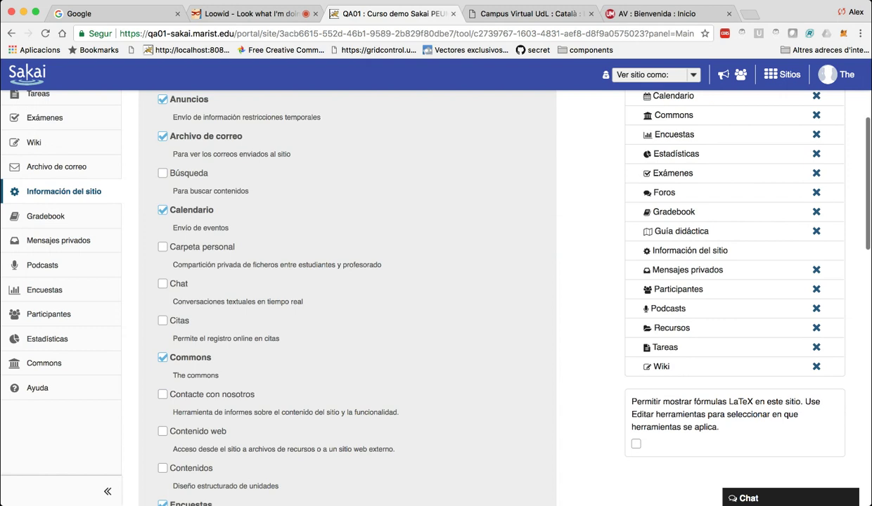
scroll(422, 288, down, 3)
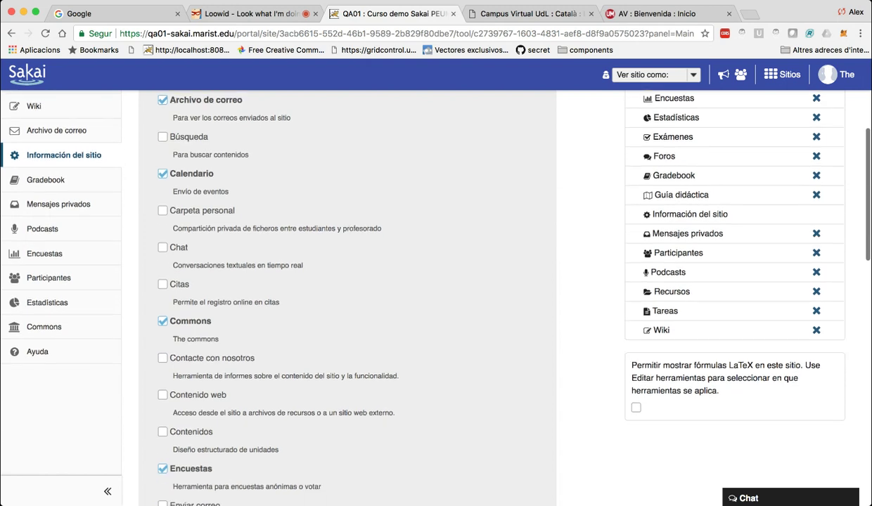
click(163, 431)
scroll(422, 288, down, 10)
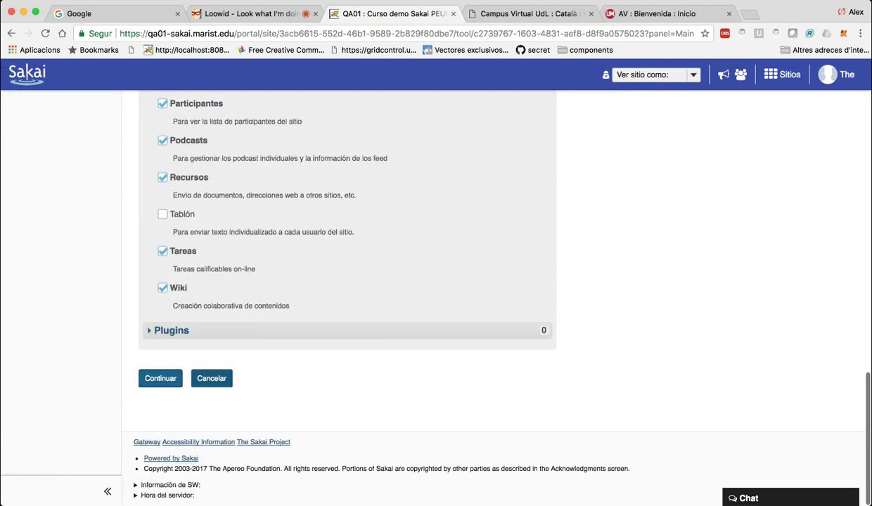
click(162, 379)
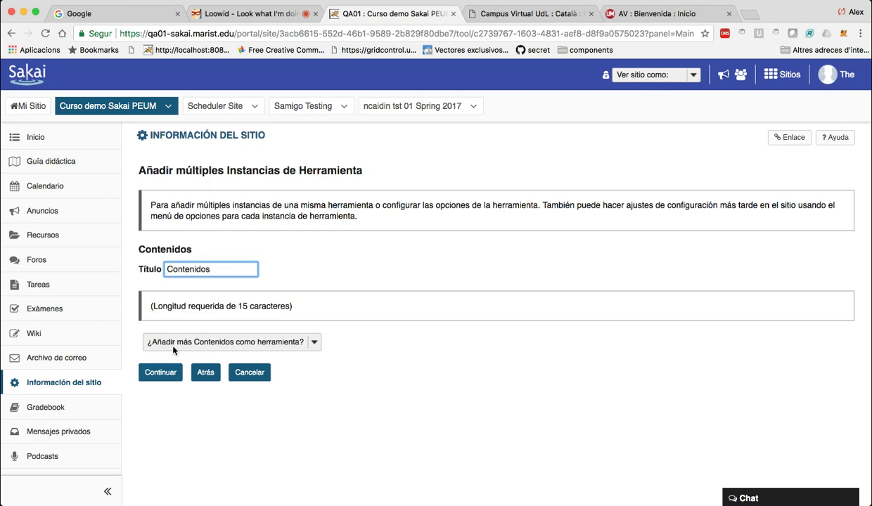
Title the Contenidos tool 'Lección 1' and finish adding it.
key(super+a)
text(Lección 1)
click(161, 372)
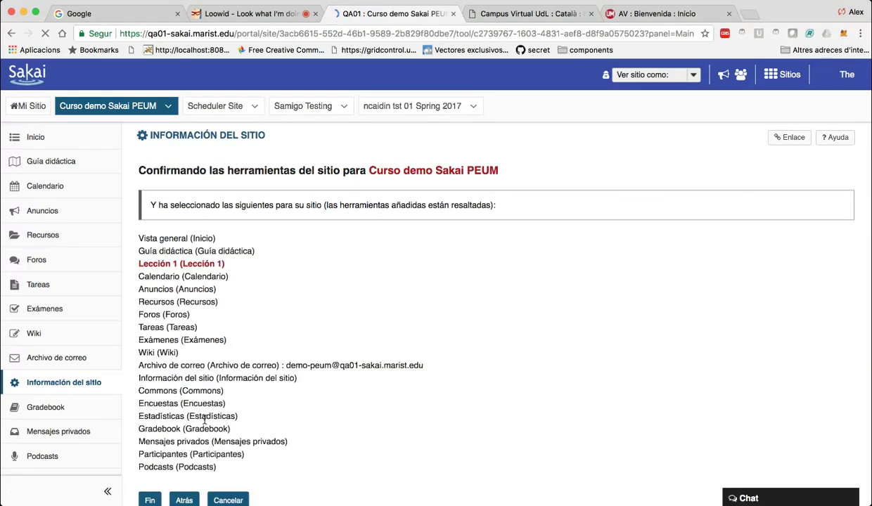
scroll(436, 296, down, 3)
click(150, 395)
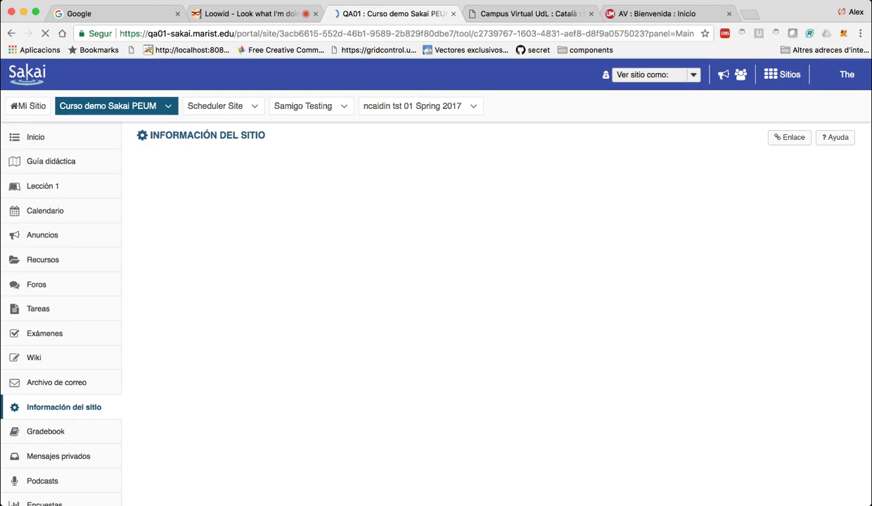
scroll(172, 346, down, 5)
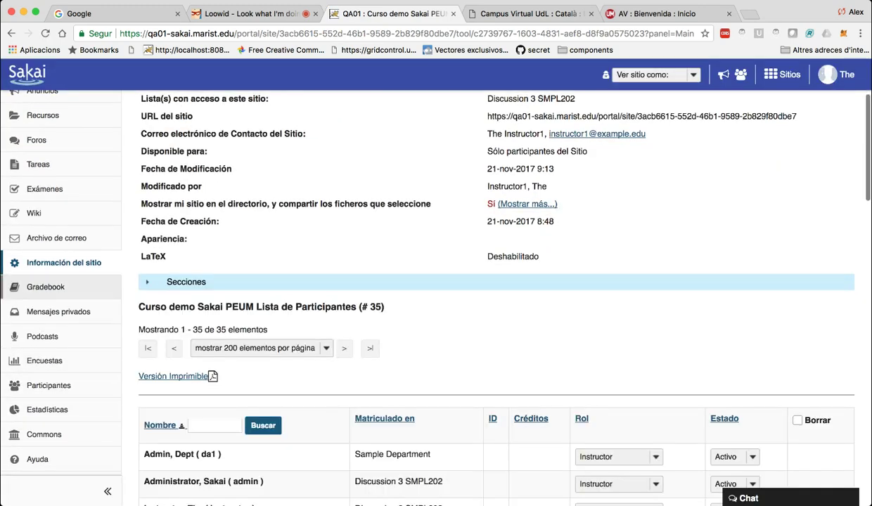
scroll(63, 250, up, 4)
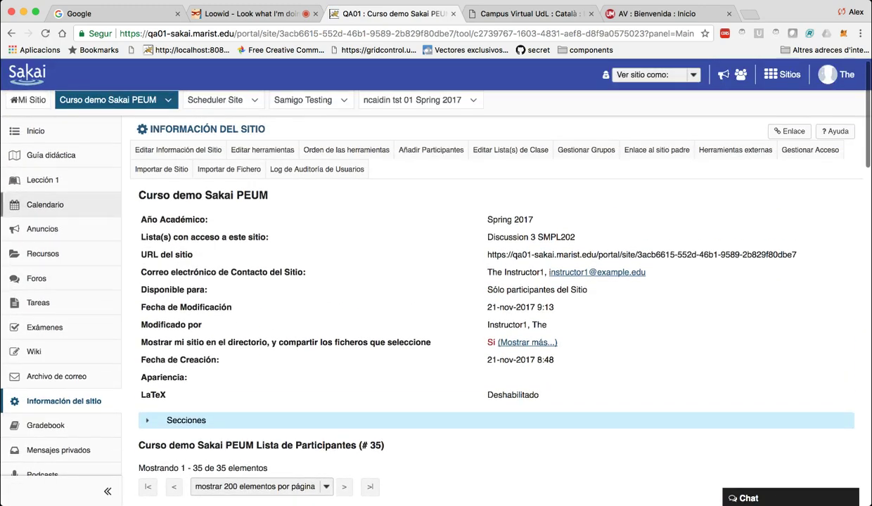
Add a text block reading 'Primera parte' to the Lección 1 page and save it.
click(42, 180)
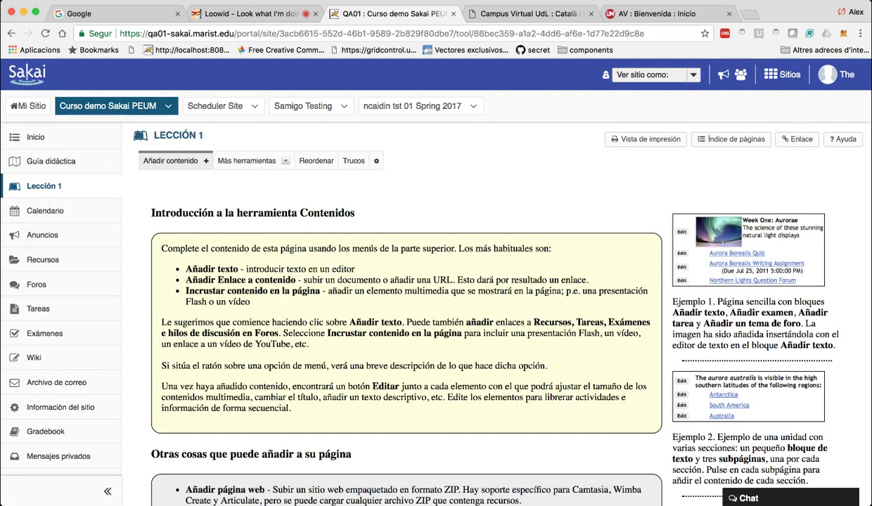
click(170, 161)
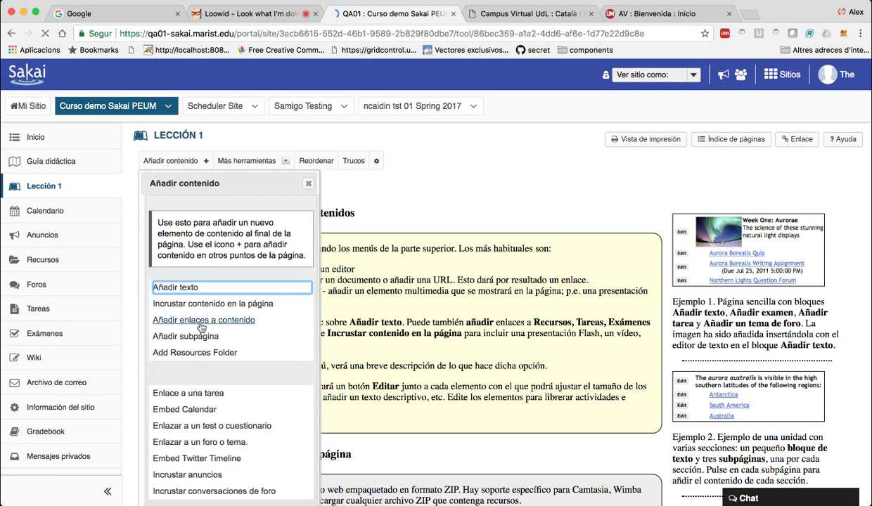
click(227, 286)
text(Primero )
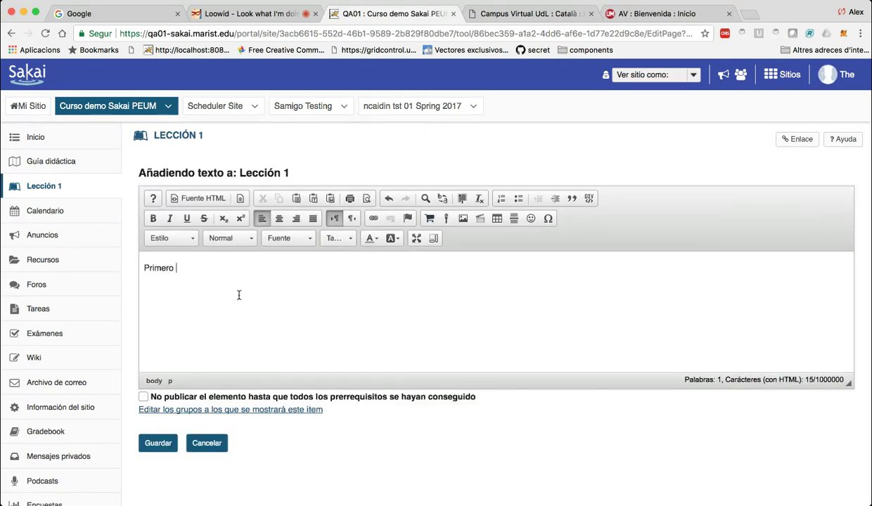
text(1)
key(BackSpace)
key(BackSpace)
key(BackSpace)
text(a parte)
click(156, 443)
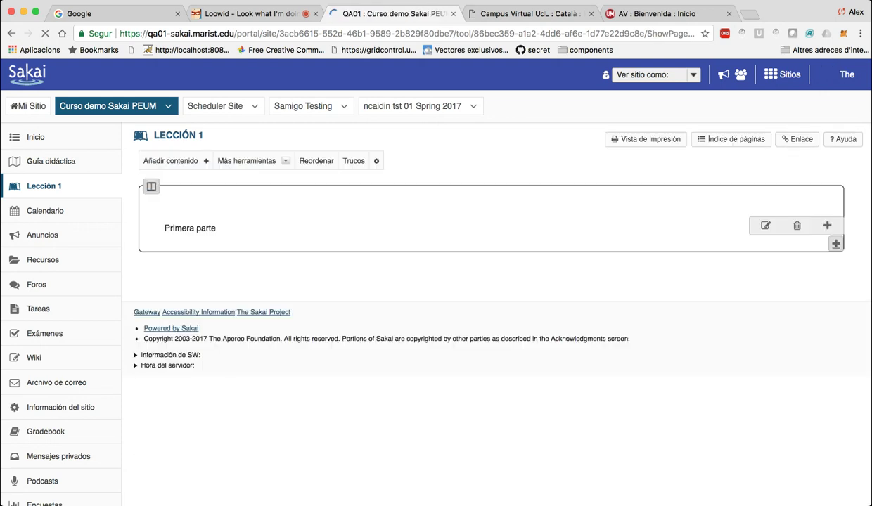
Link the 'Discusión general' forum topic into Lección 1.
click(171, 160)
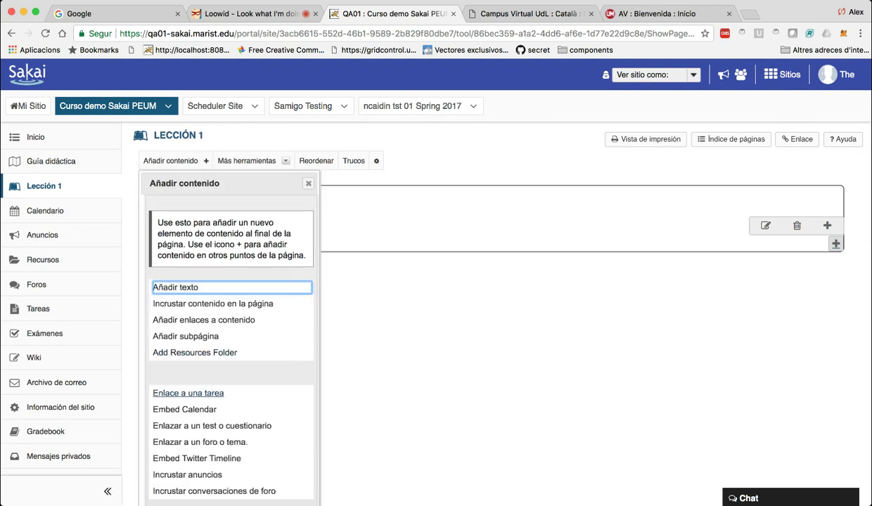
scroll(188, 393, down, 3)
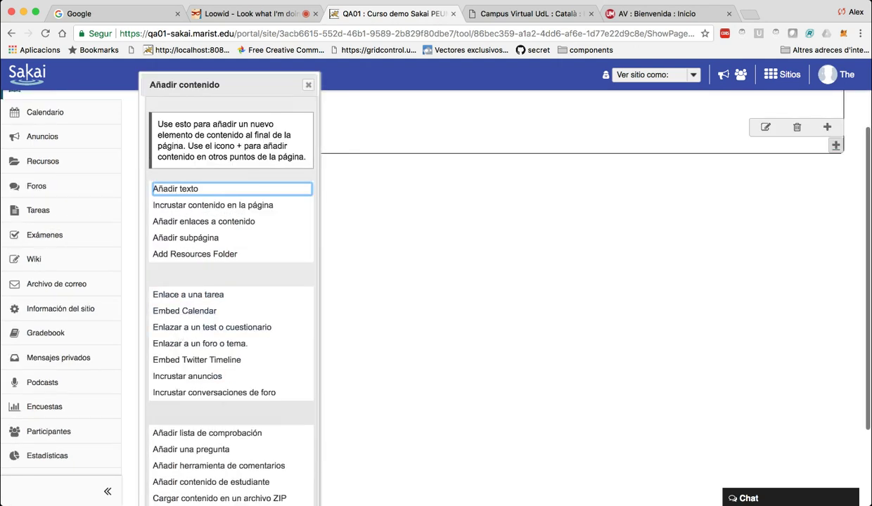
scroll(200, 300, down, 1)
click(200, 300)
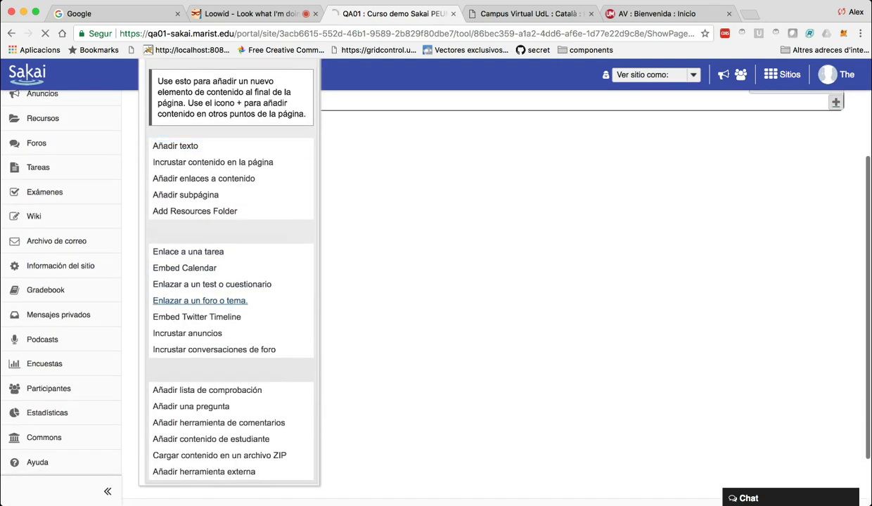
key(Down)
key(Tab)
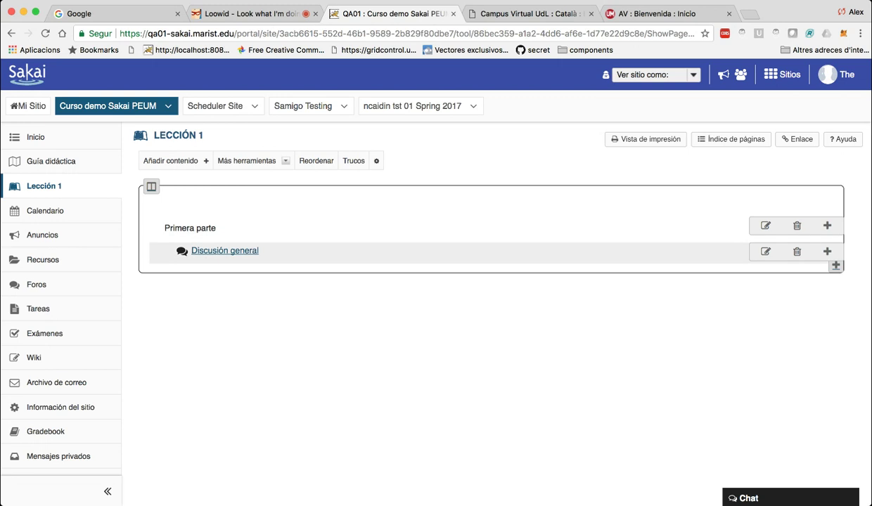
Start linking a quiz, then cancel it and return to Lección 1.
key(Return)
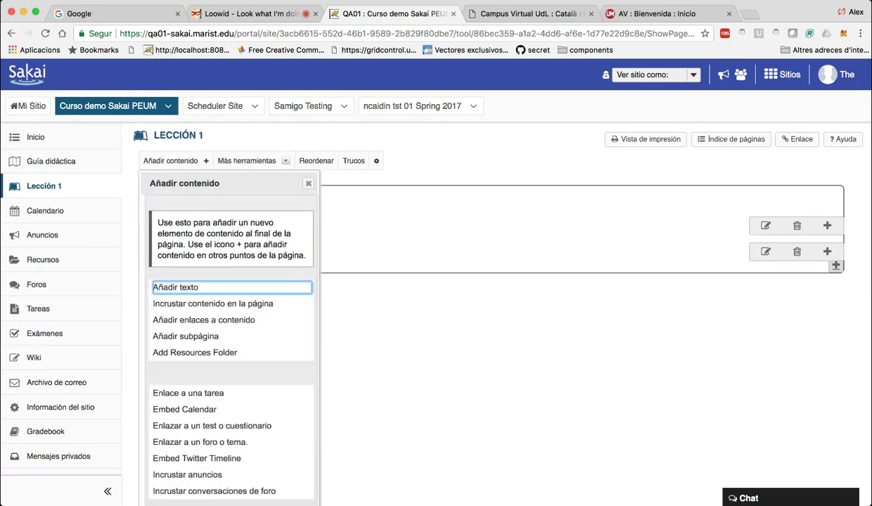
scroll(195, 364, down, 3)
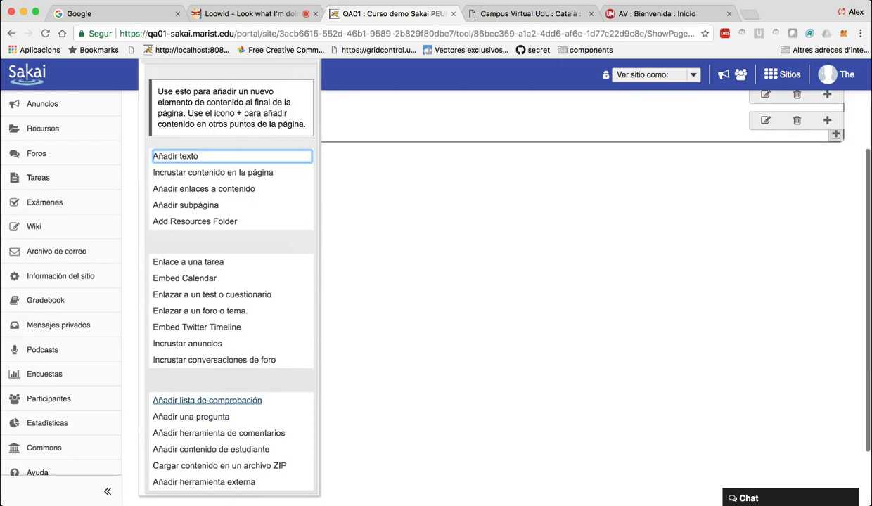
scroll(208, 400, down, 1)
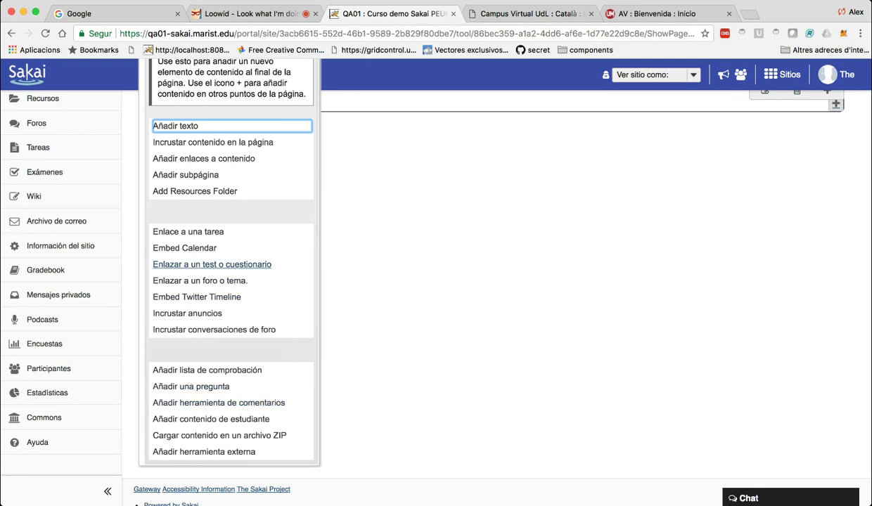
click(212, 264)
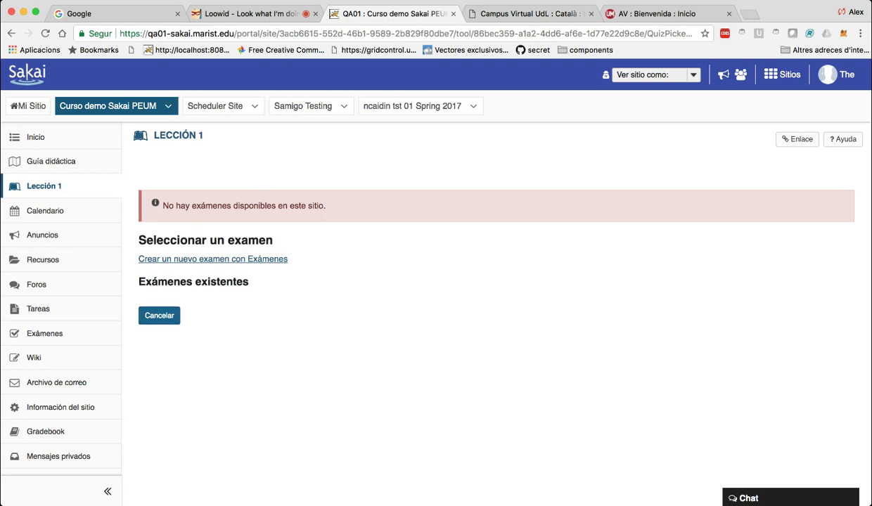
click(159, 315)
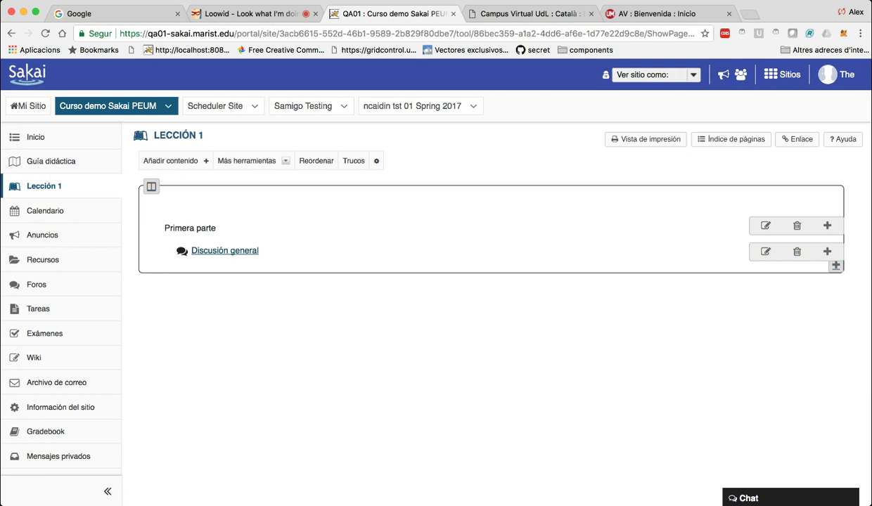
Add a new page titled 'Lección 2' through Añadir más páginas and save it.
click(246, 161)
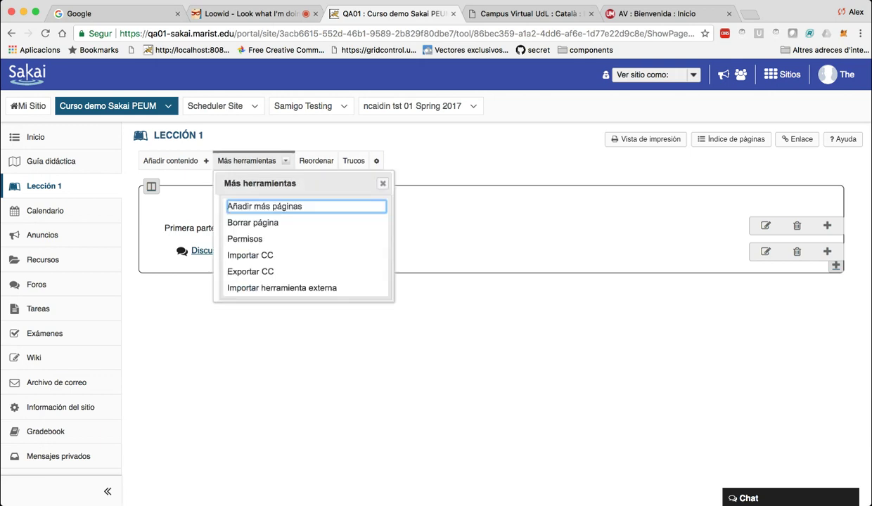
click(243, 201)
text(Pagina)
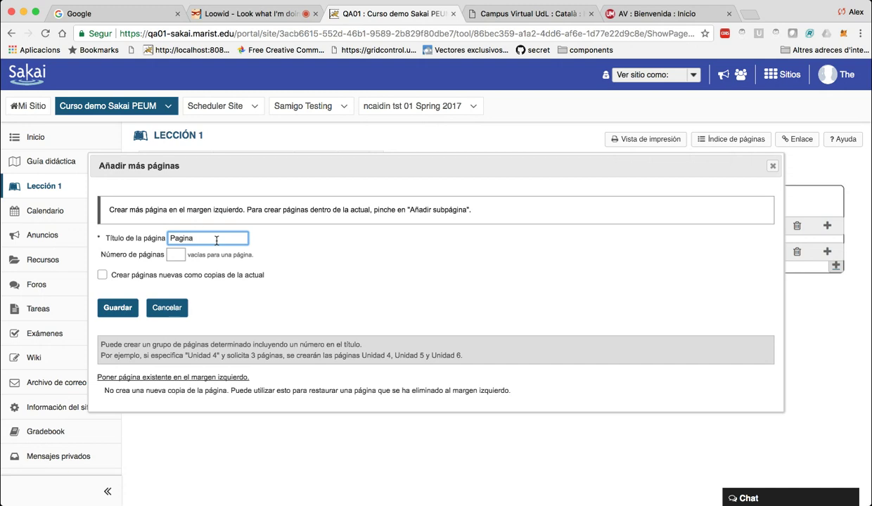
text( 2)
key(Left)
key(Left)
key(Left)
key(Left)
key(Left)
key(Right)
key(Right)
key(Right)
key(Right)
key(shift+alt+Left)
text(Lección)
click(117, 307)
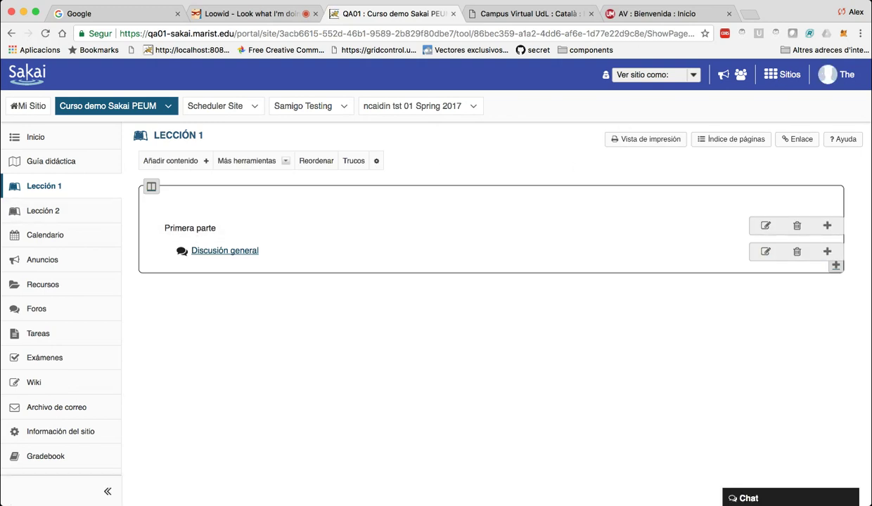
click(656, 75)
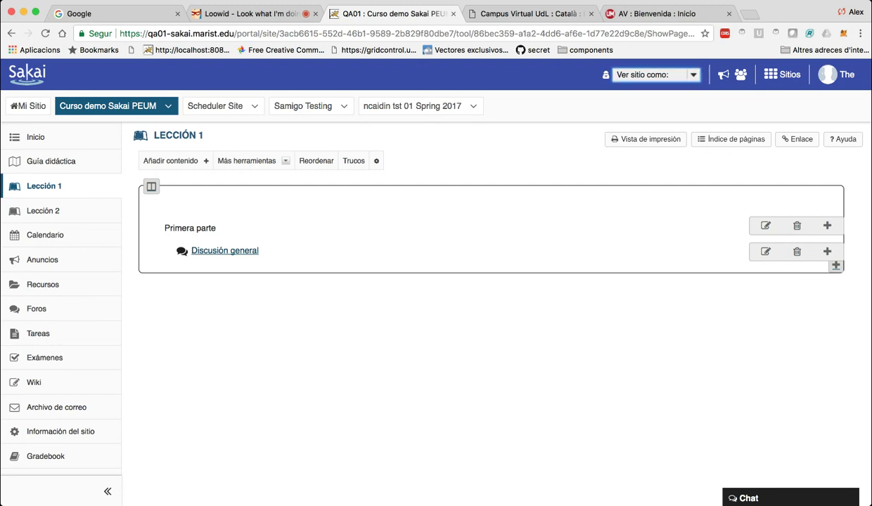
key(Down)
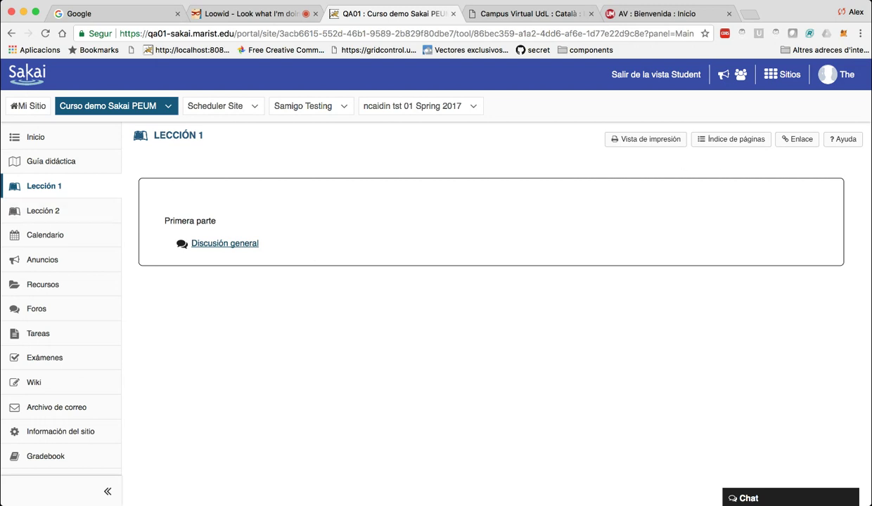
click(43, 211)
click(42, 186)
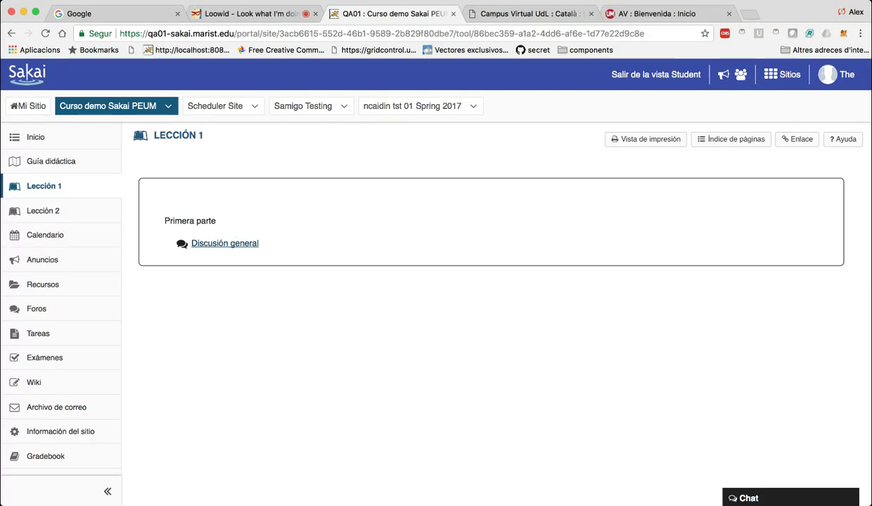
key(super+r)
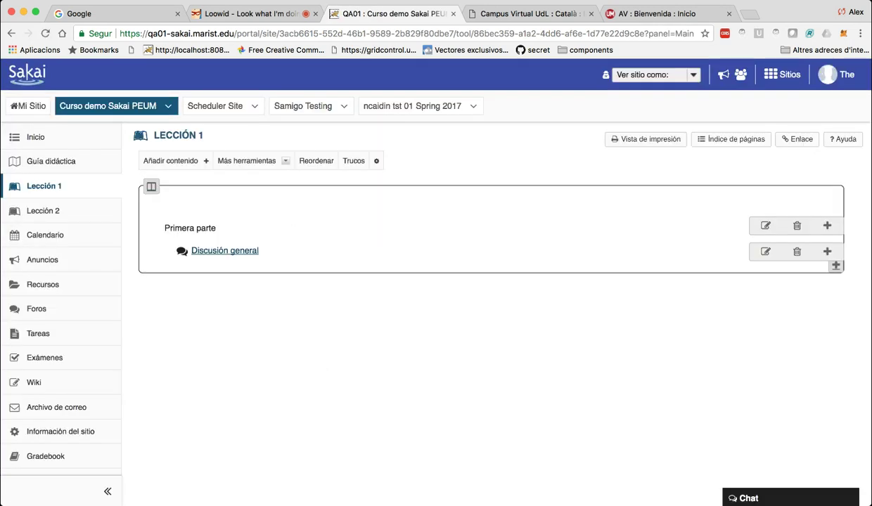
click(246, 160)
click(170, 161)
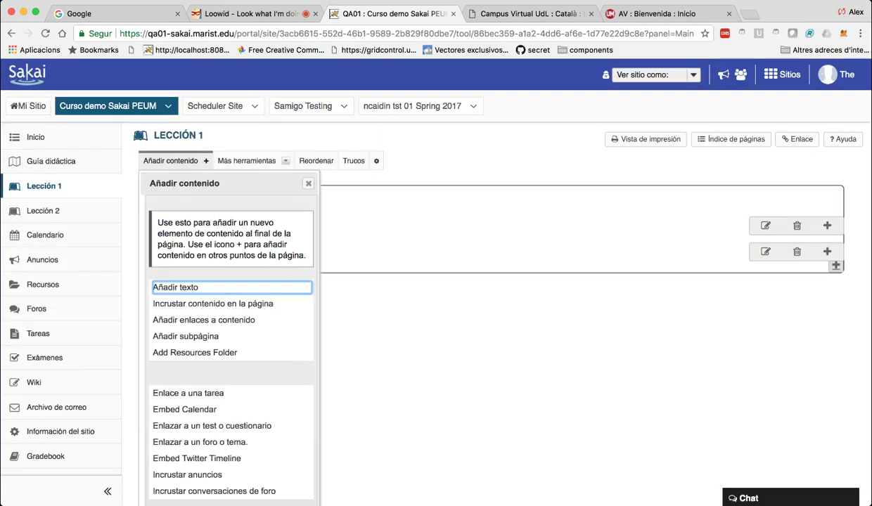
scroll(211, 310, down, 2)
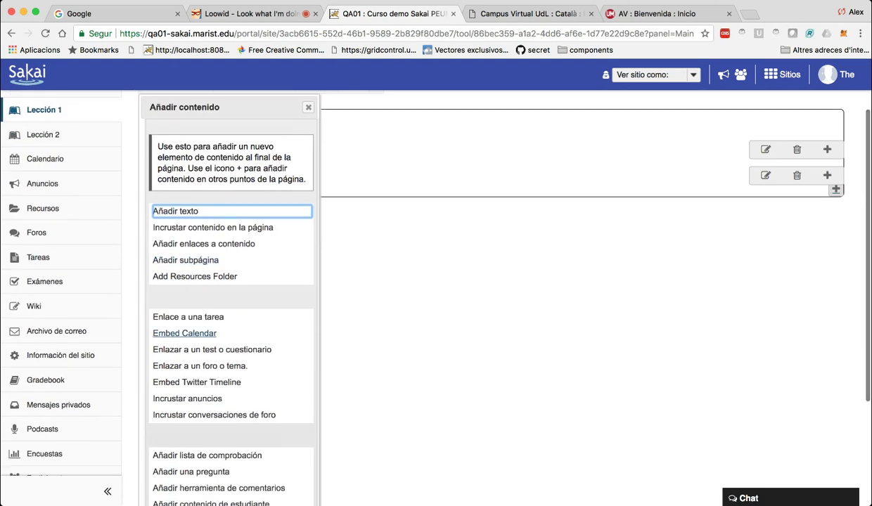
scroll(190, 333, down, 2)
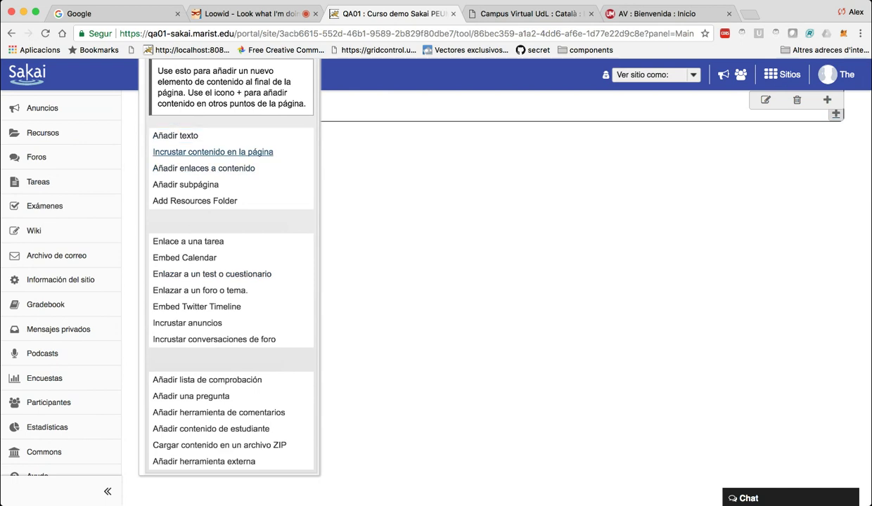
click(211, 152)
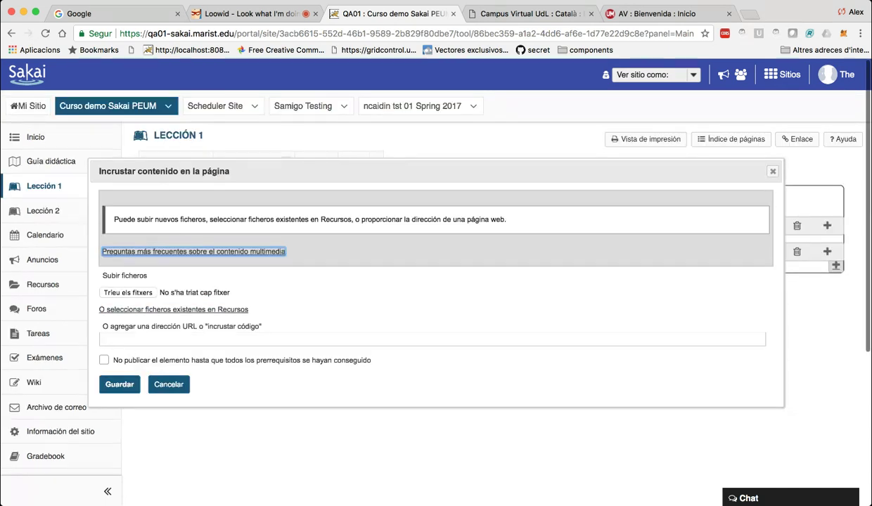
click(168, 384)
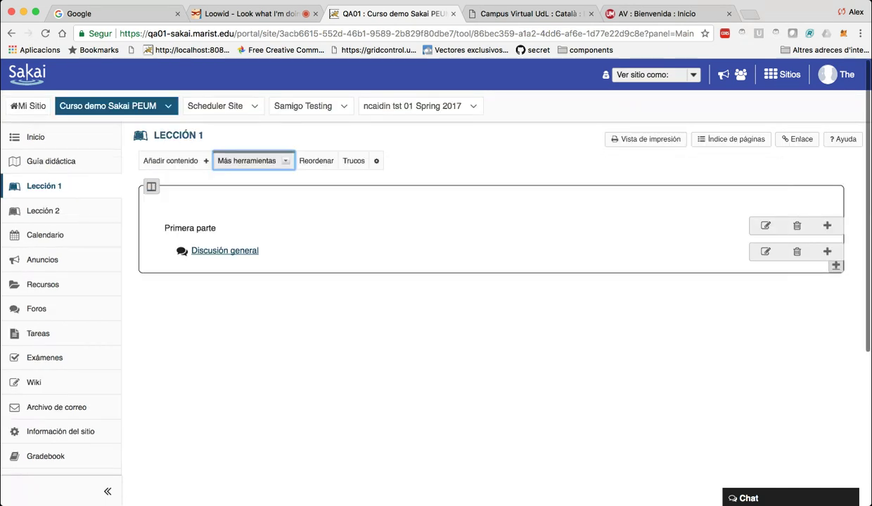
key(shift+Tab)
key(Return)
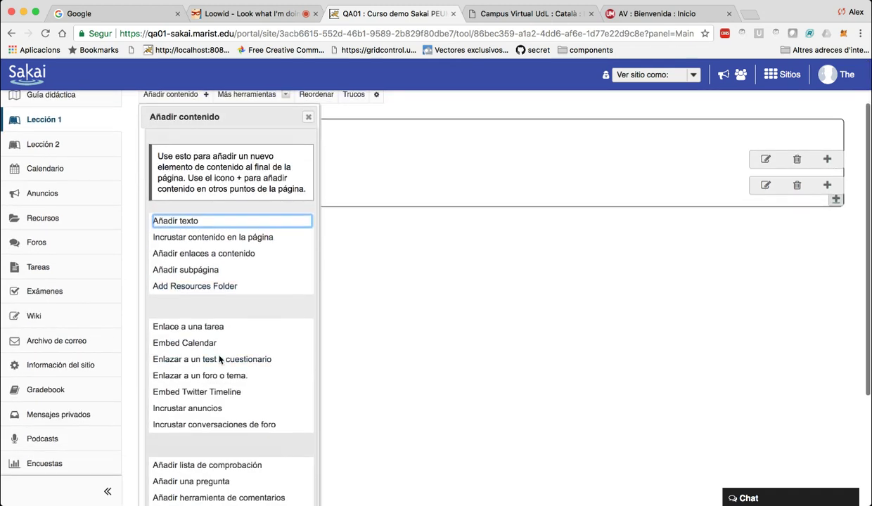
scroll(225, 331, down, 3)
key(Escape)
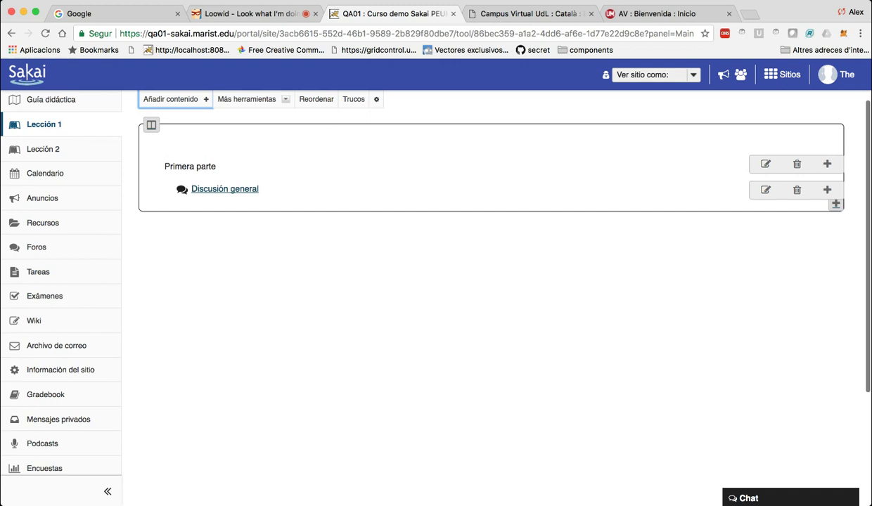
scroll(493, 190, up, 2)
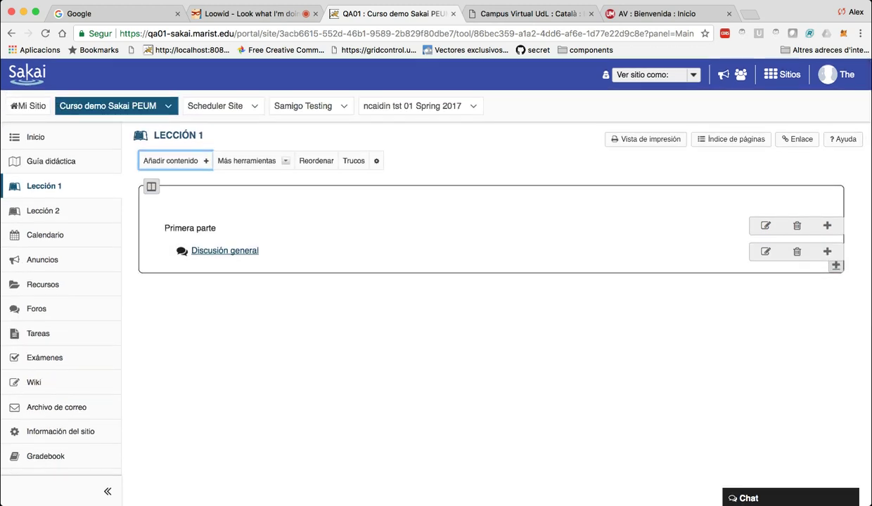
key(Tab)
key(Return)
key(Tab)
key(Escape)
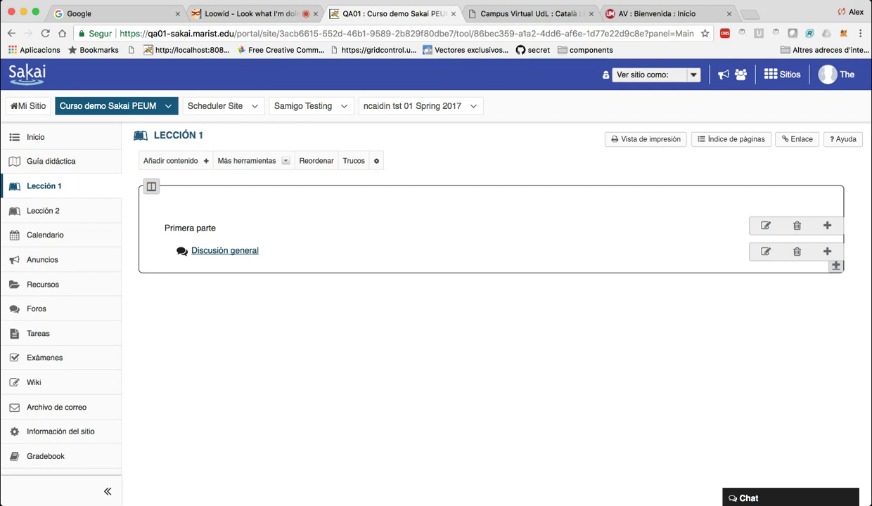
Close the lesson page settings unchanged, collapse the course tool list to icons, then move to the Loowid browser tab.
click(377, 161)
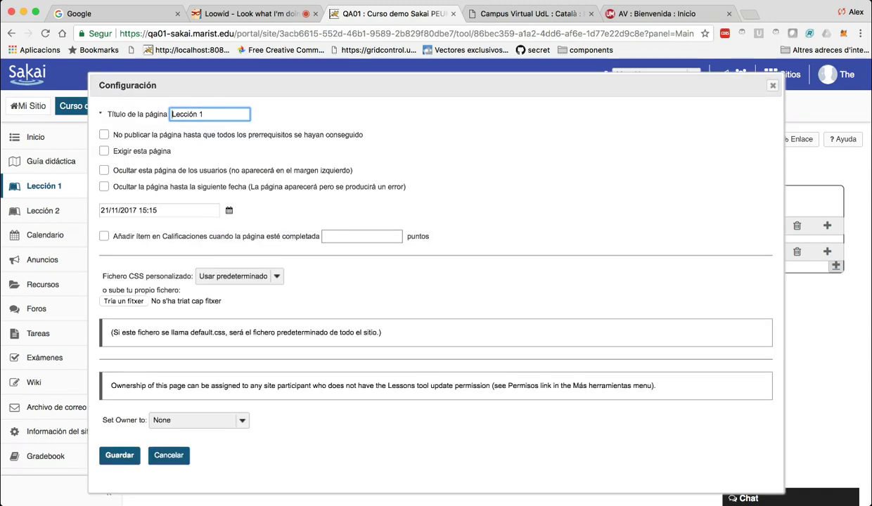
click(166, 454)
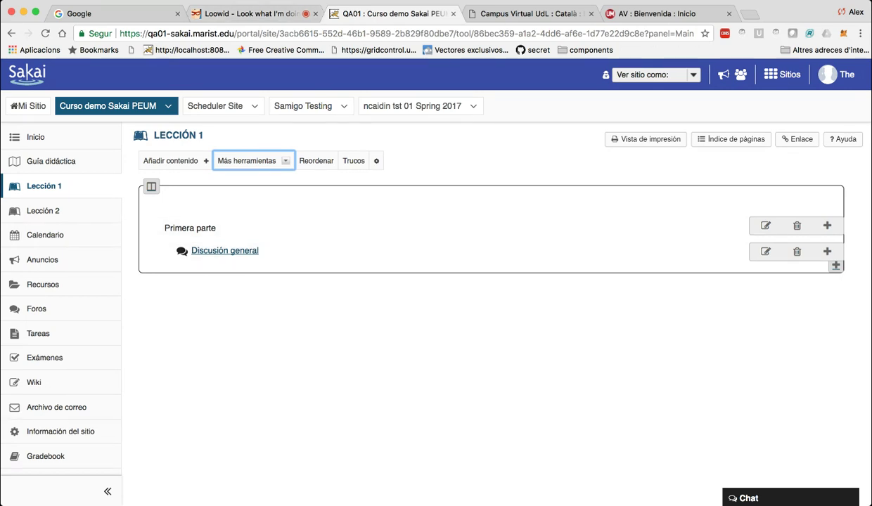
click(107, 490)
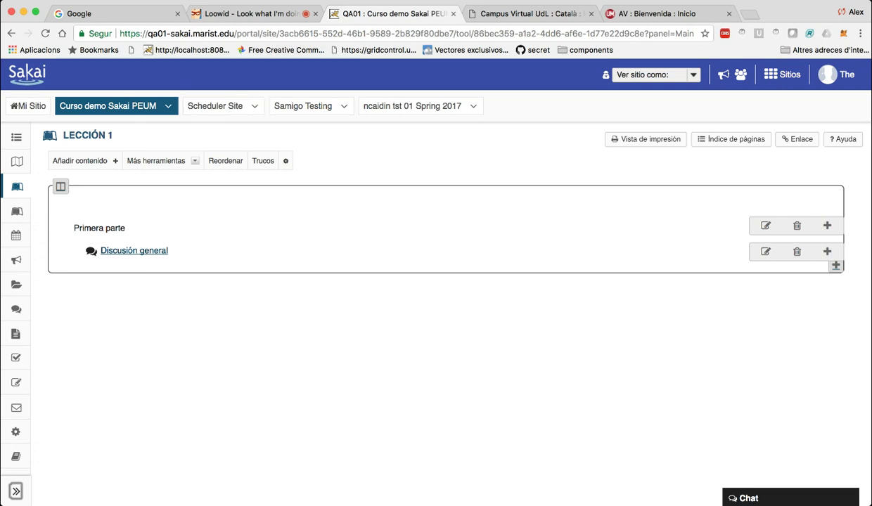
click(254, 13)
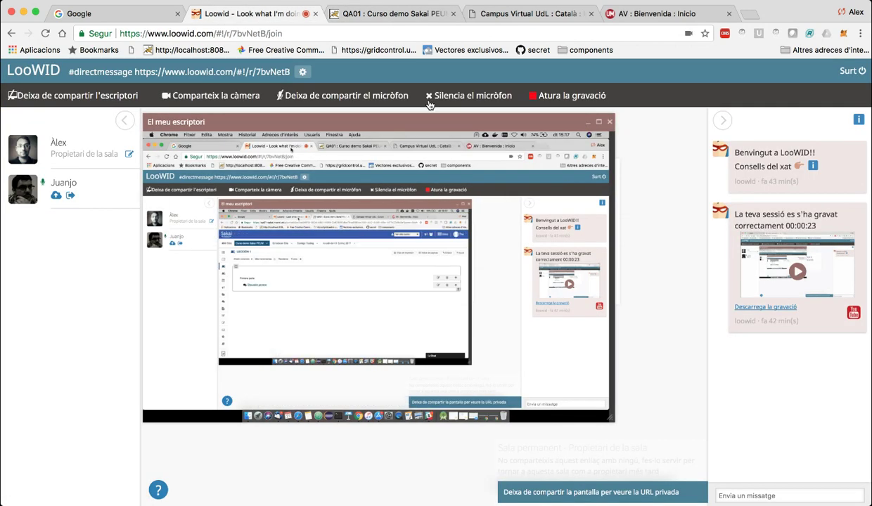